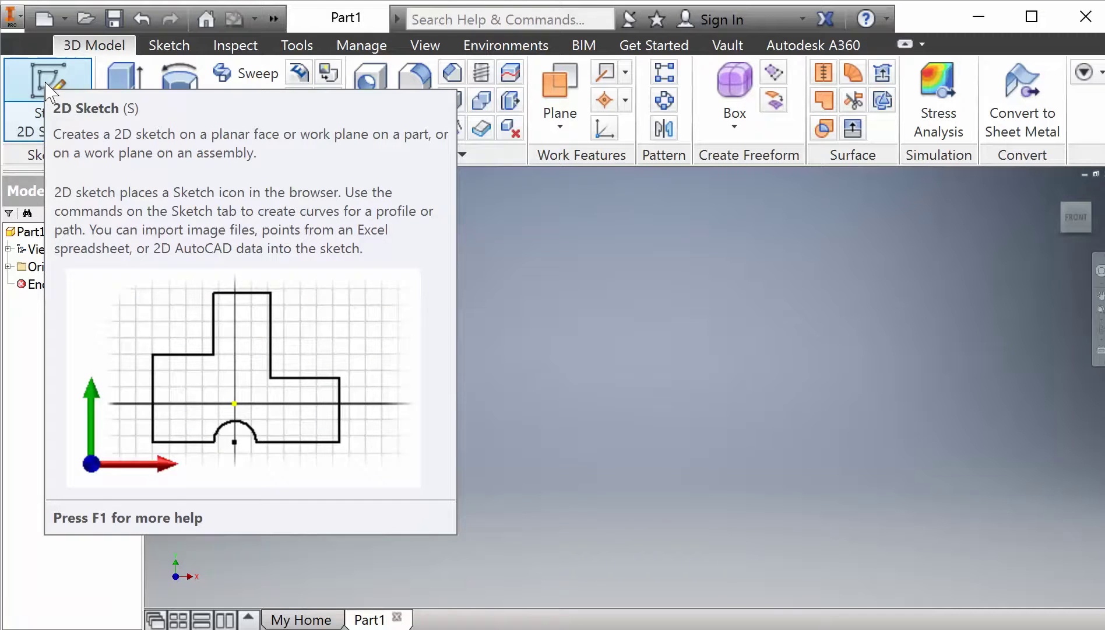
# Start a 2D sketch on the horizontal origin plane and place the image videogame03.jpg over the sketch origin
pyautogui.click(47, 84)
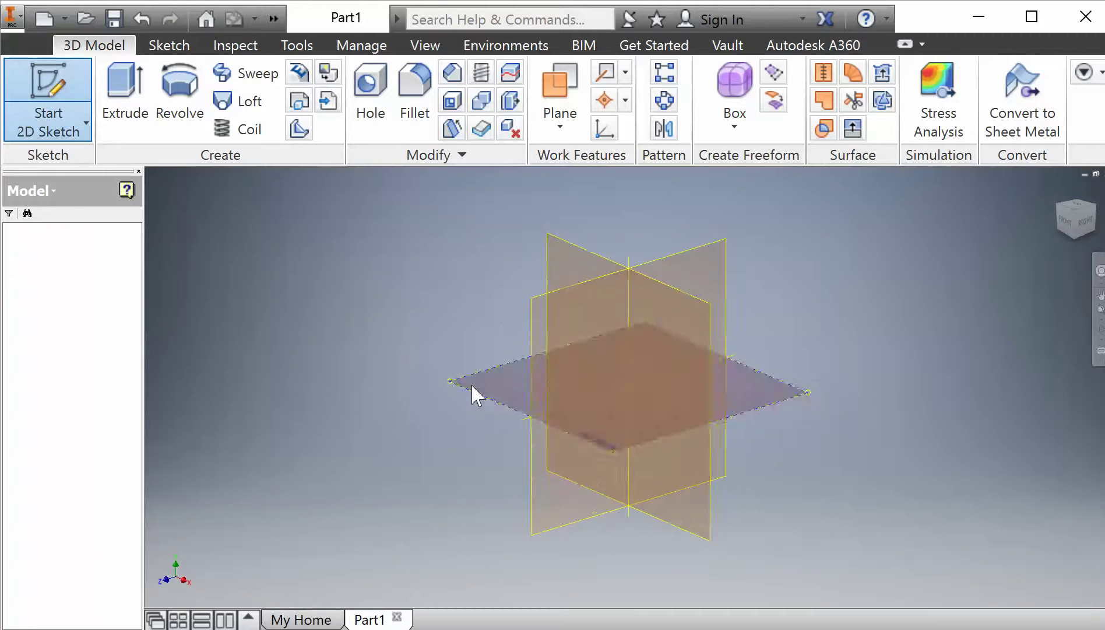
pyautogui.click(470, 383)
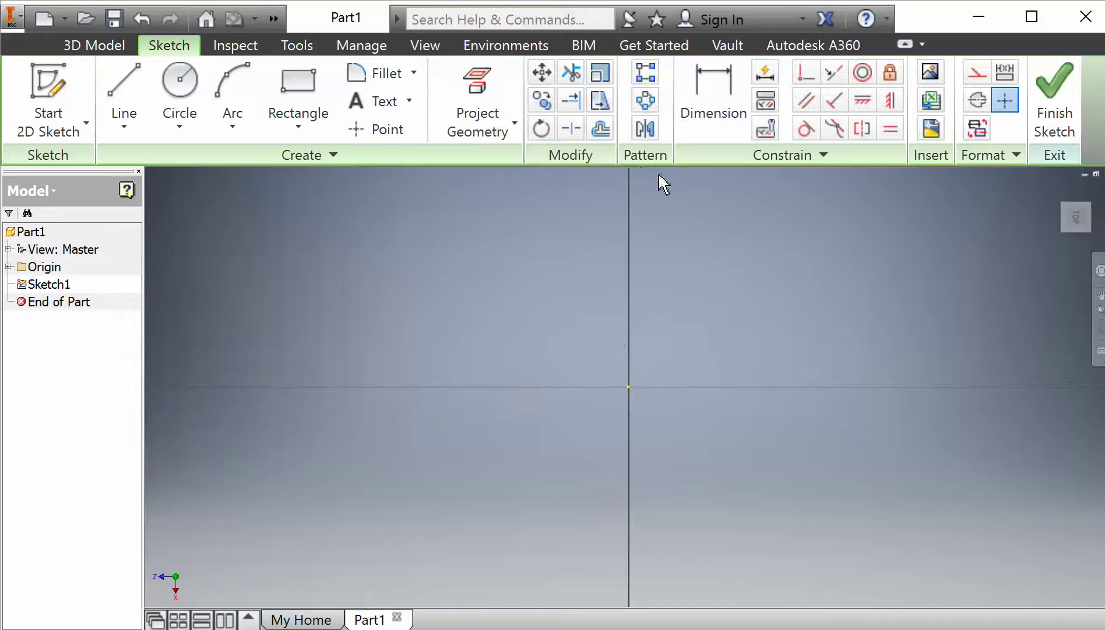
pyautogui.click(938, 72)
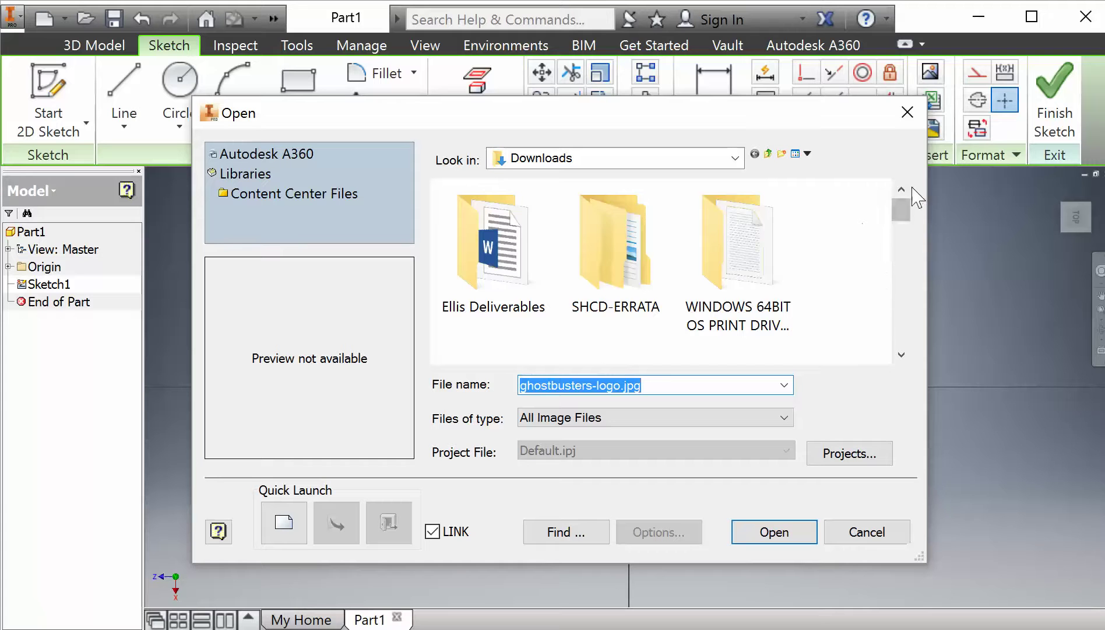
pyautogui.moveTo(913, 191); pyautogui.dragTo(913, 336)
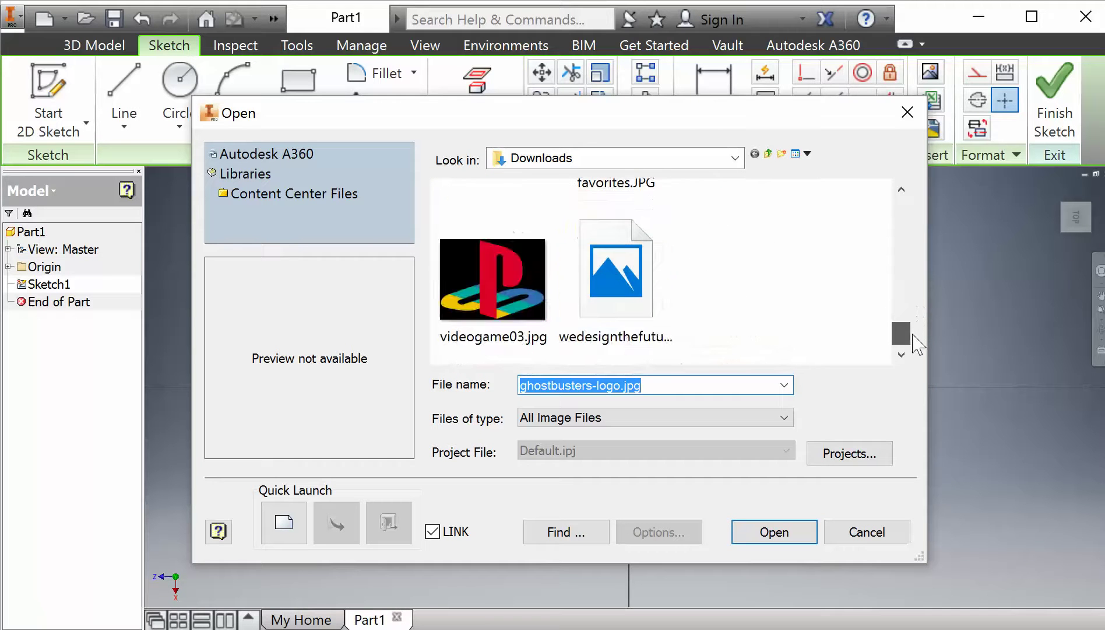
pyautogui.doubleClick(482, 267)
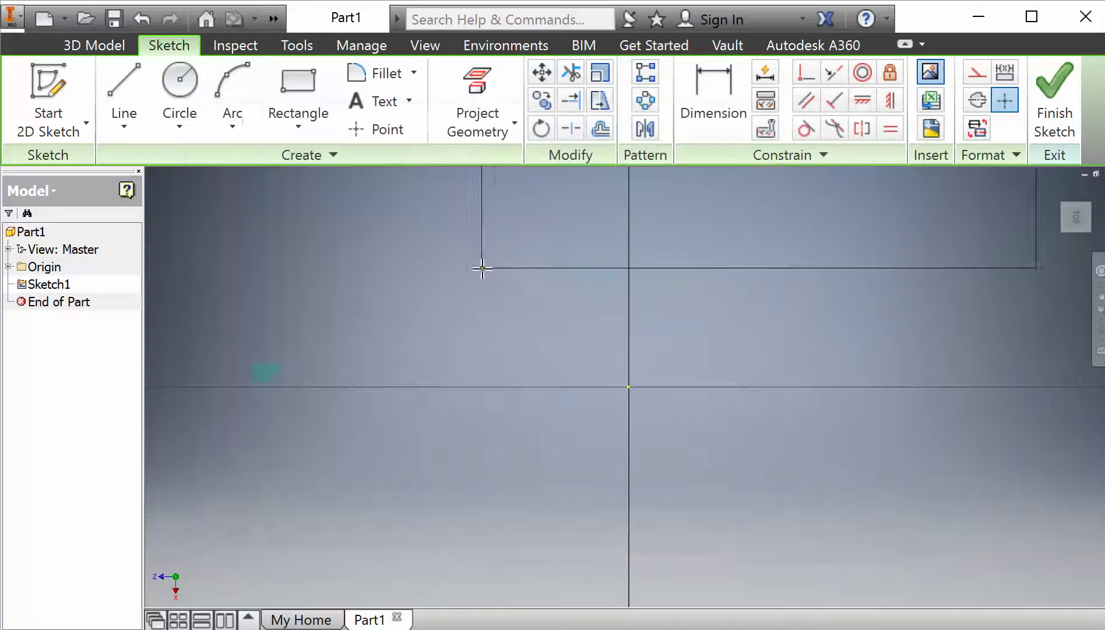
pyautogui.scroll(3, 373, 497)
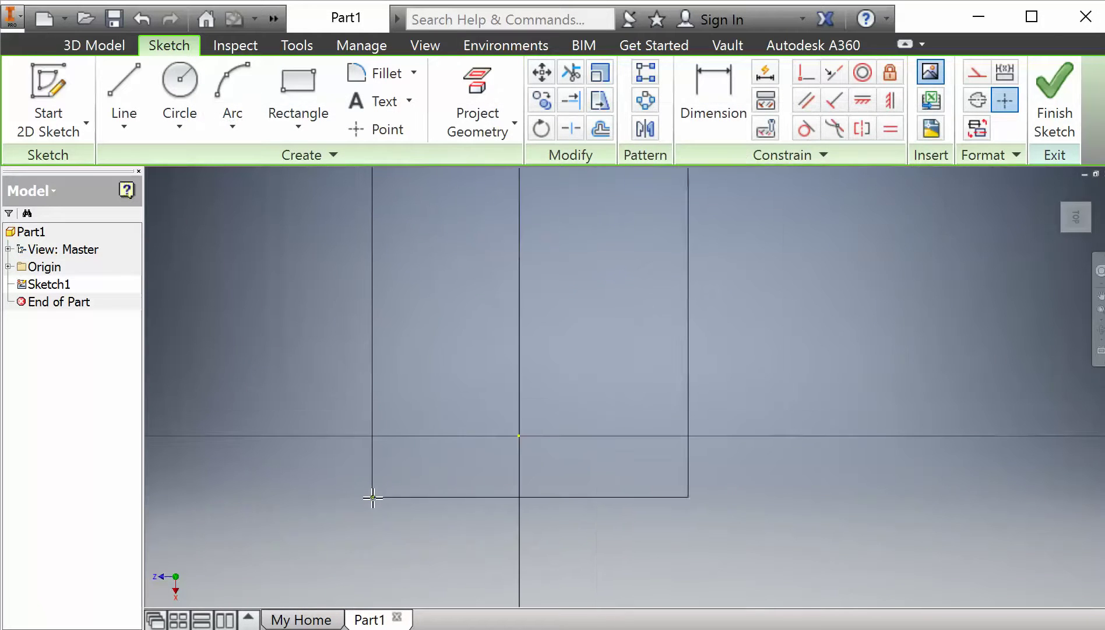
pyautogui.scroll(1, 383, 577)
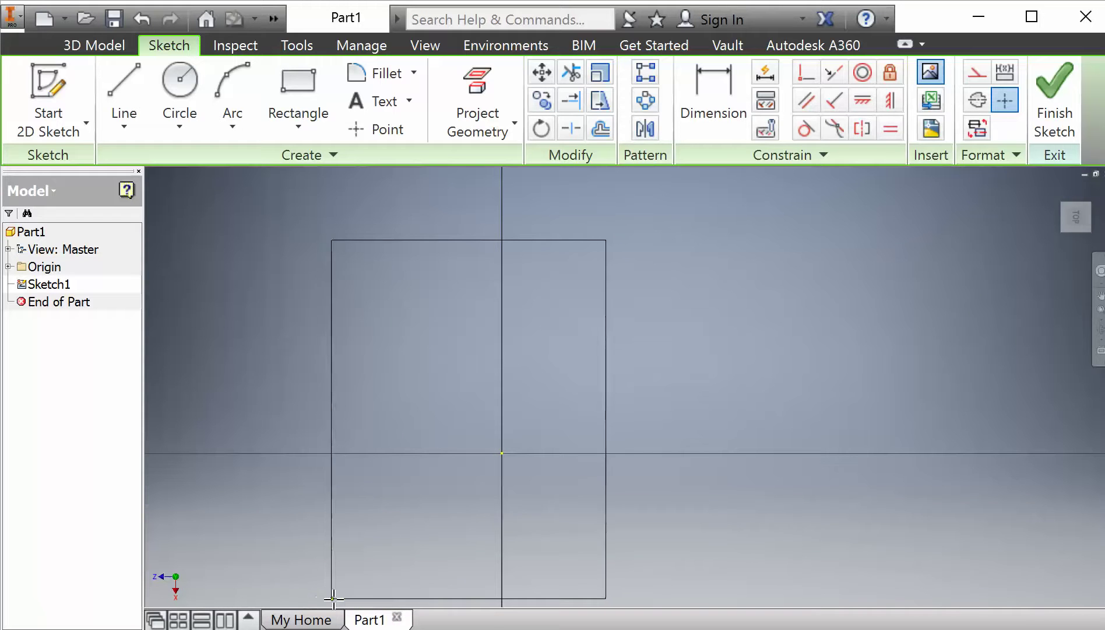
pyautogui.click(361, 590)
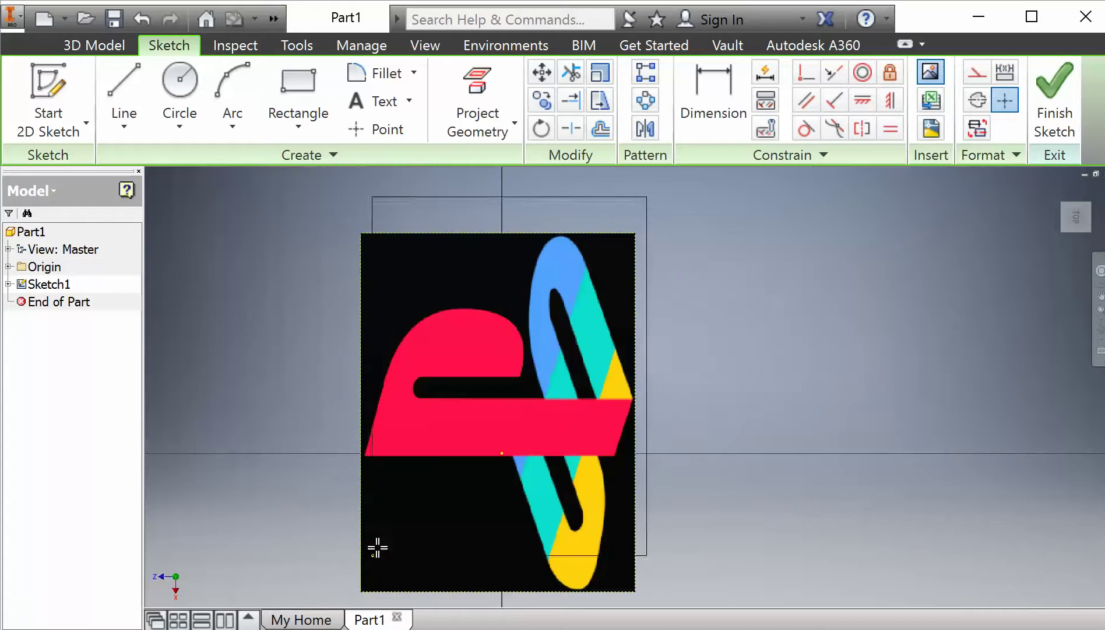
pyautogui.press('Escape')
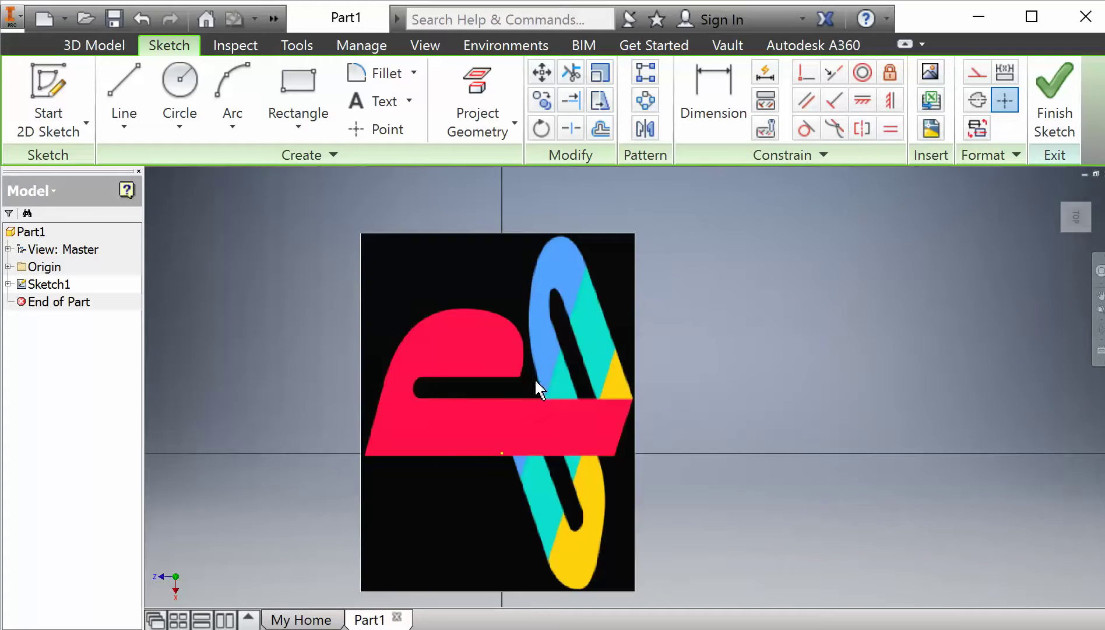
# Rotate the inserted logo image 90 degrees clockwise so the P stands upright
pyautogui.rightClick(506, 410)
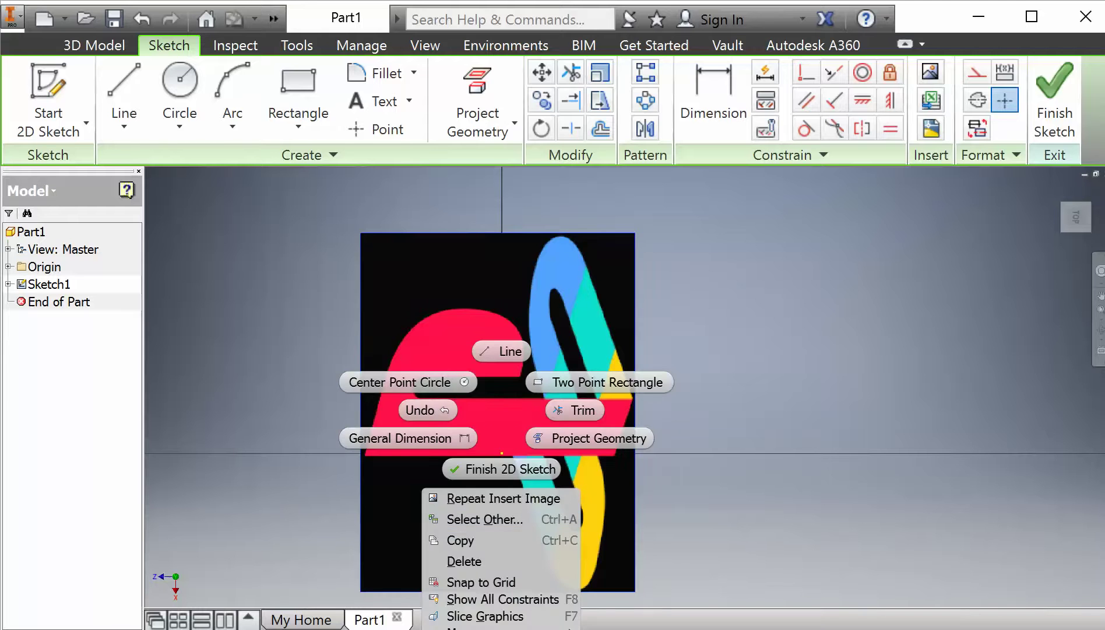
pyautogui.click(516, 495)
pyautogui.click(226, 261)
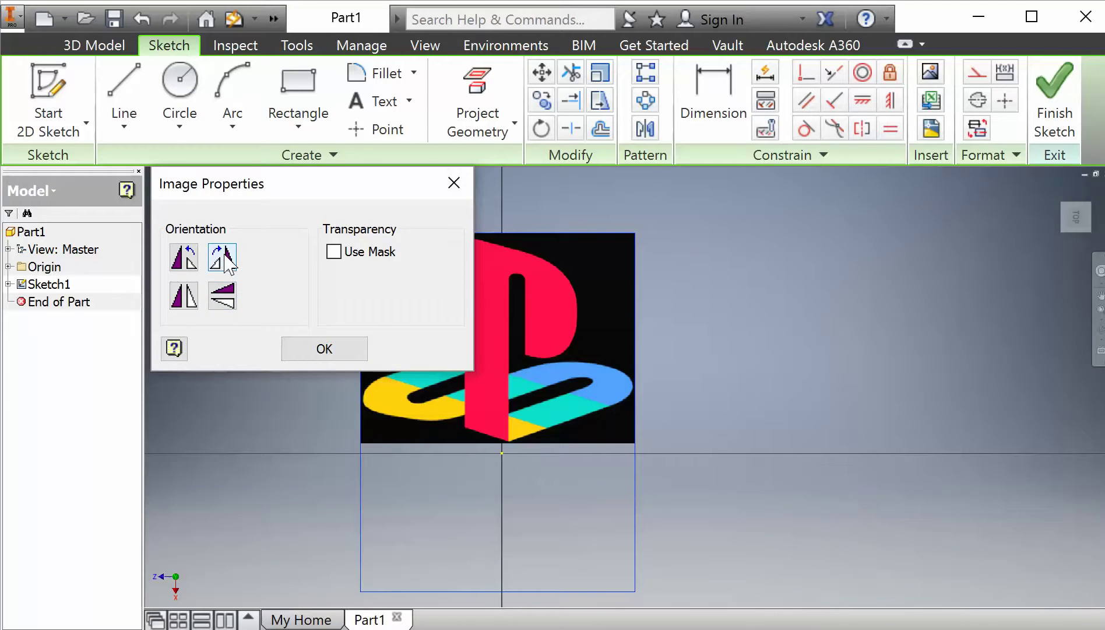
pyautogui.click(325, 350)
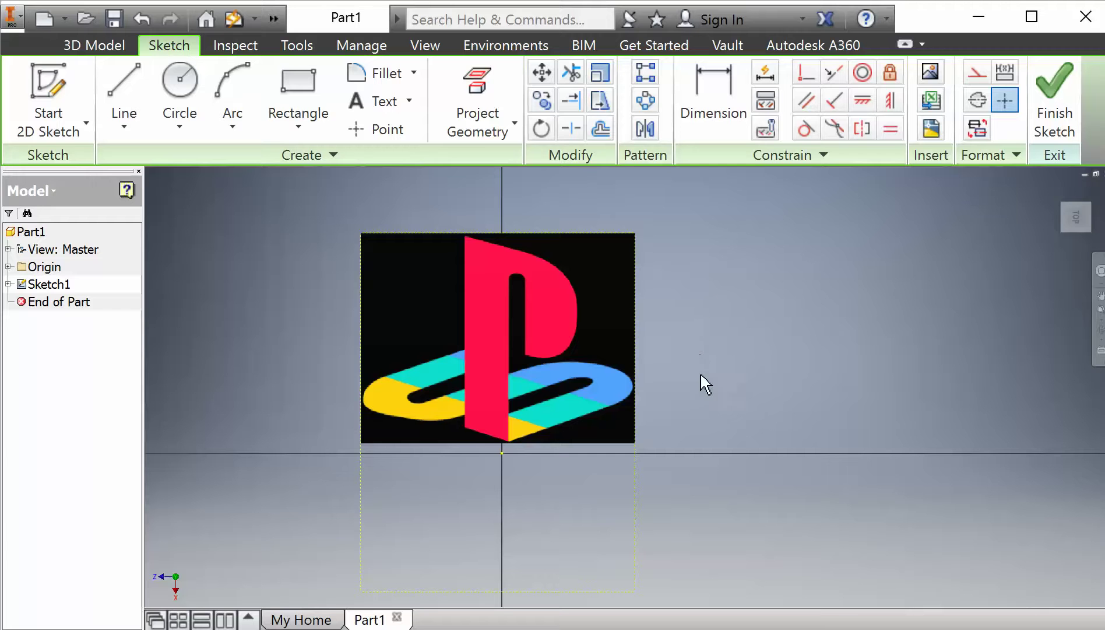
# Trace lines down the P stem's left edge to the left slot, and along the slot's upper edge to its rounded end
pyautogui.scroll(-1, 835, 327)
pyautogui.scroll(5, 835, 344)
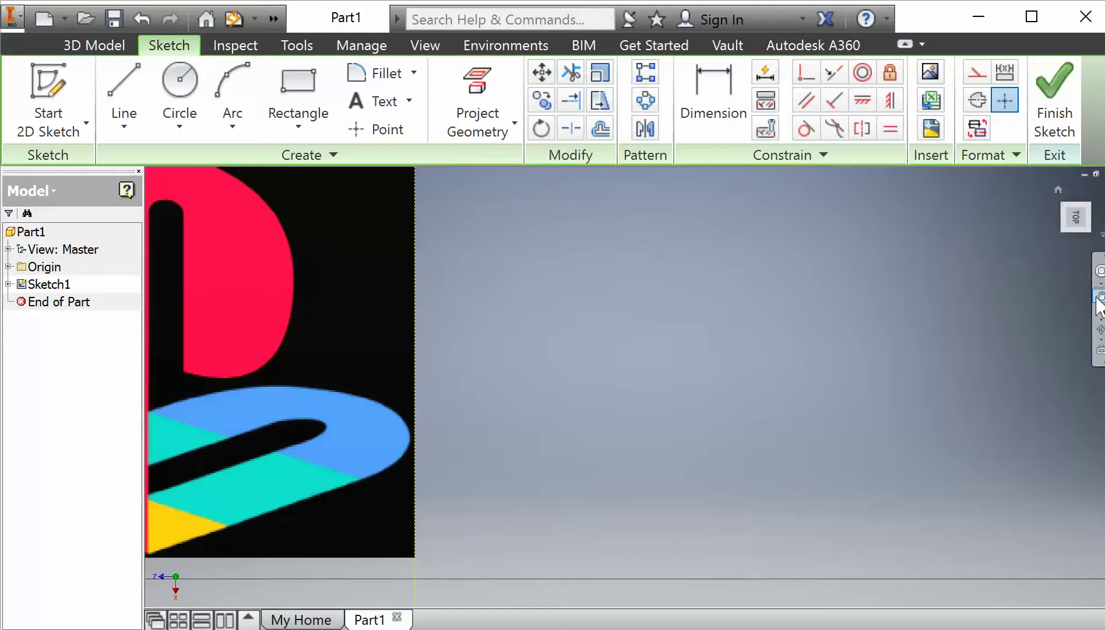
pyautogui.moveTo(316, 341)
pyautogui.mouseDown(button='middle')
pyautogui.moveTo(641, 402)
pyautogui.moveTo(703, 394)
pyautogui.mouseUp(button='middle')
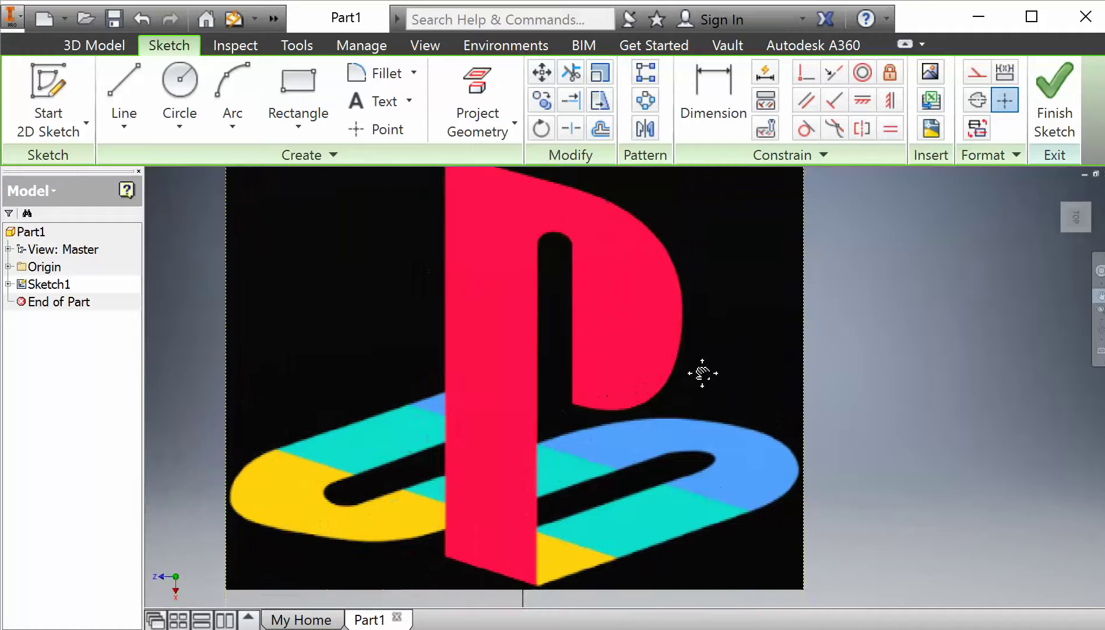
pyautogui.click(126, 86)
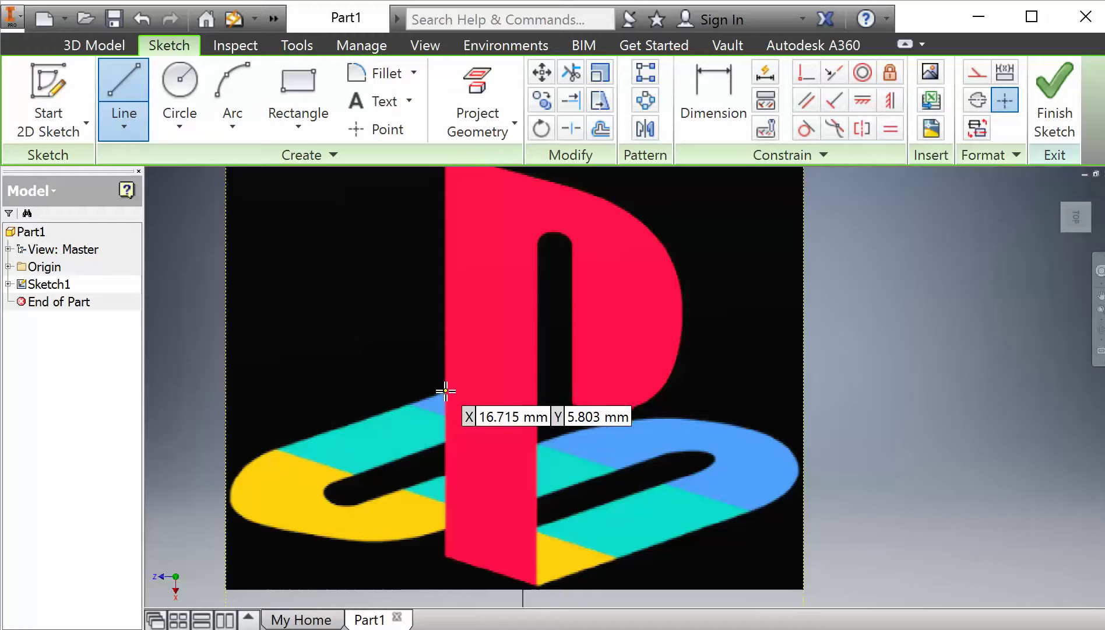
pyautogui.scroll(-3, 451, 373)
pyautogui.scroll(6, 432, 376)
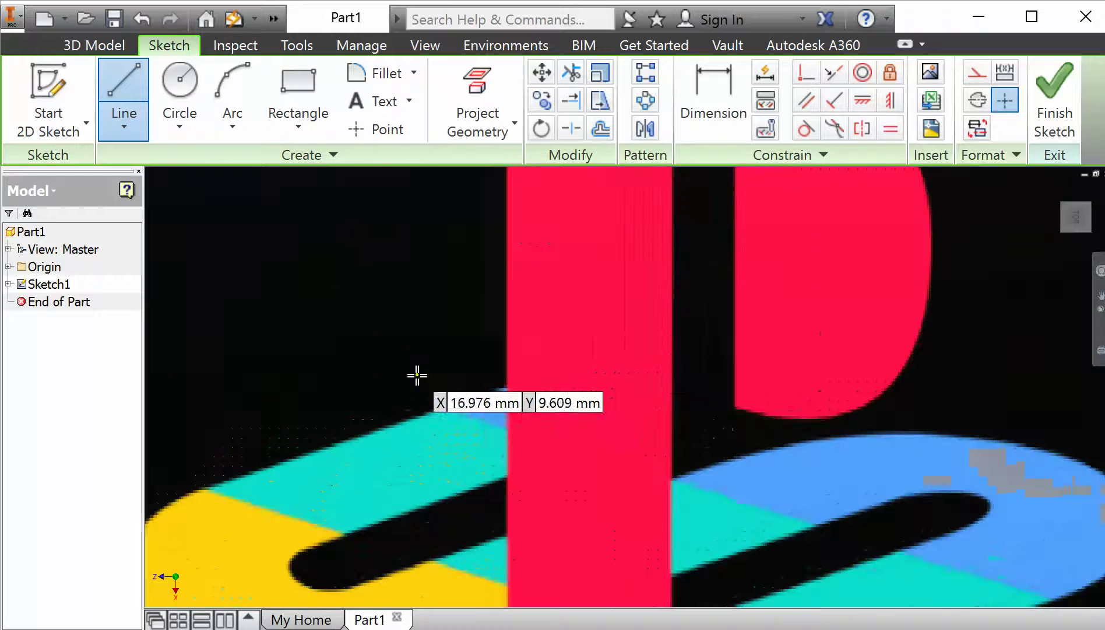
pyautogui.click(507, 384)
pyautogui.click(507, 477)
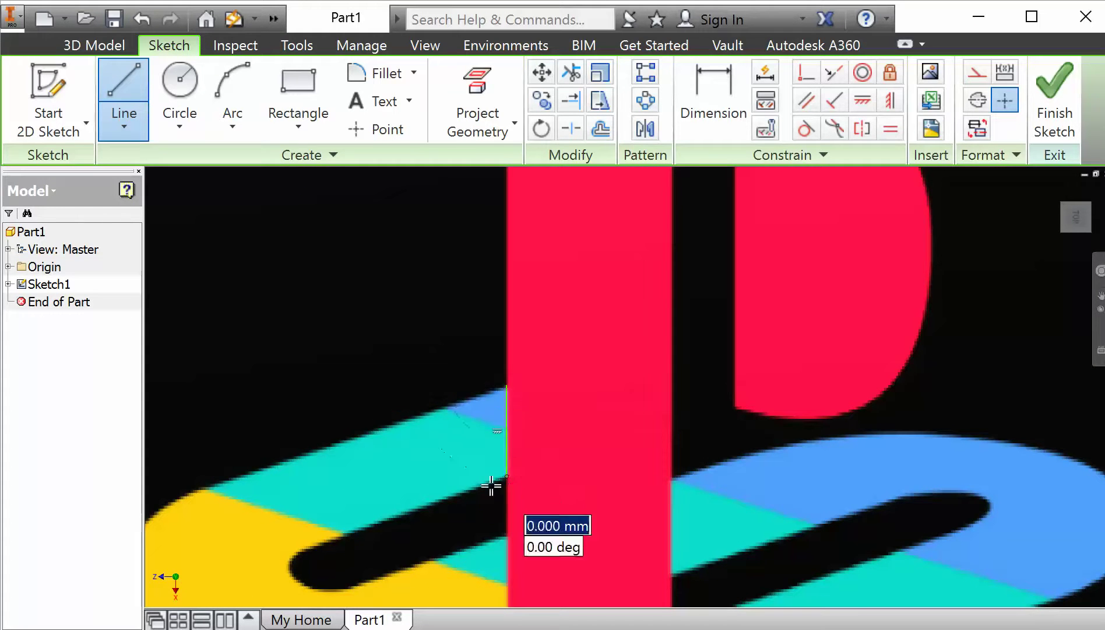
pyautogui.click(345, 534)
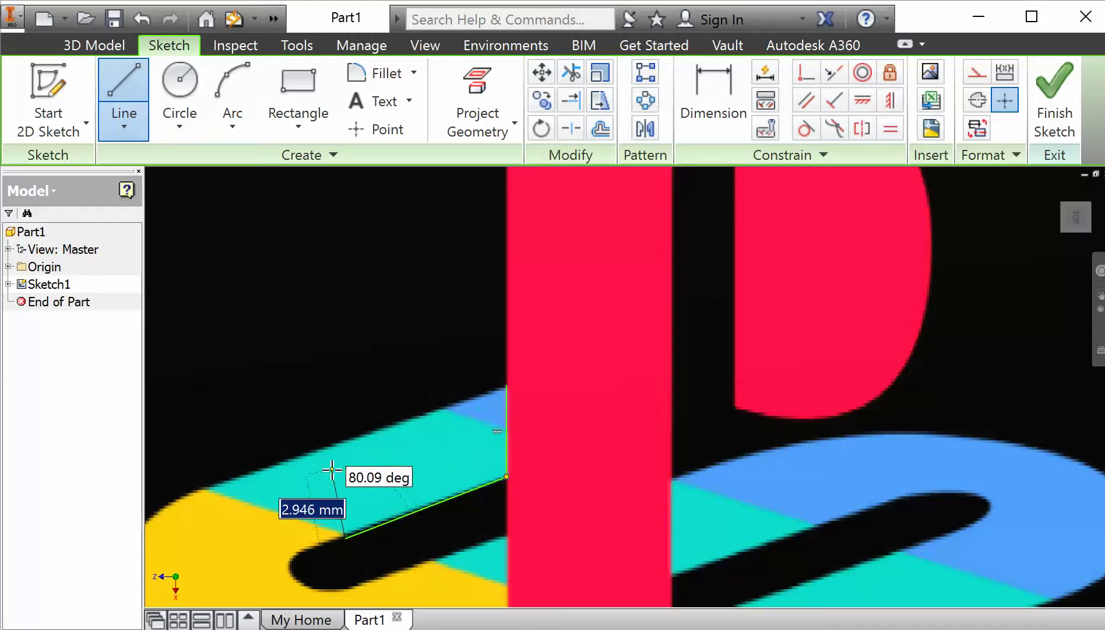
pyautogui.click(331, 543)
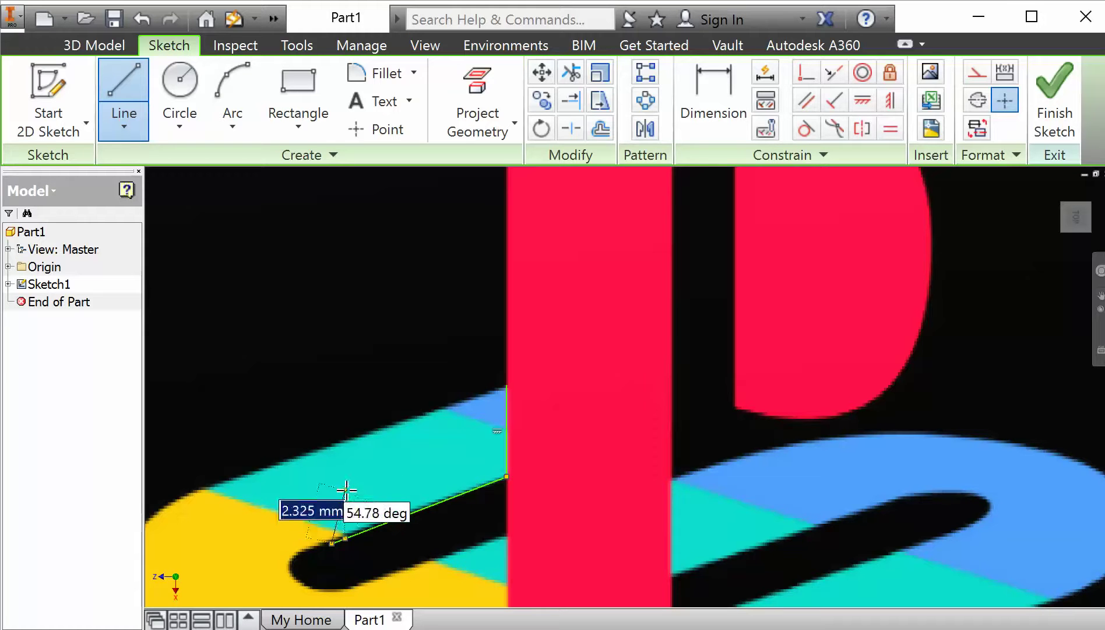
pyautogui.press('Escape')
# Draw a three-point arc around the rounded end of the left slot, starting at the end of the upper slot line
pyautogui.click(232, 93)
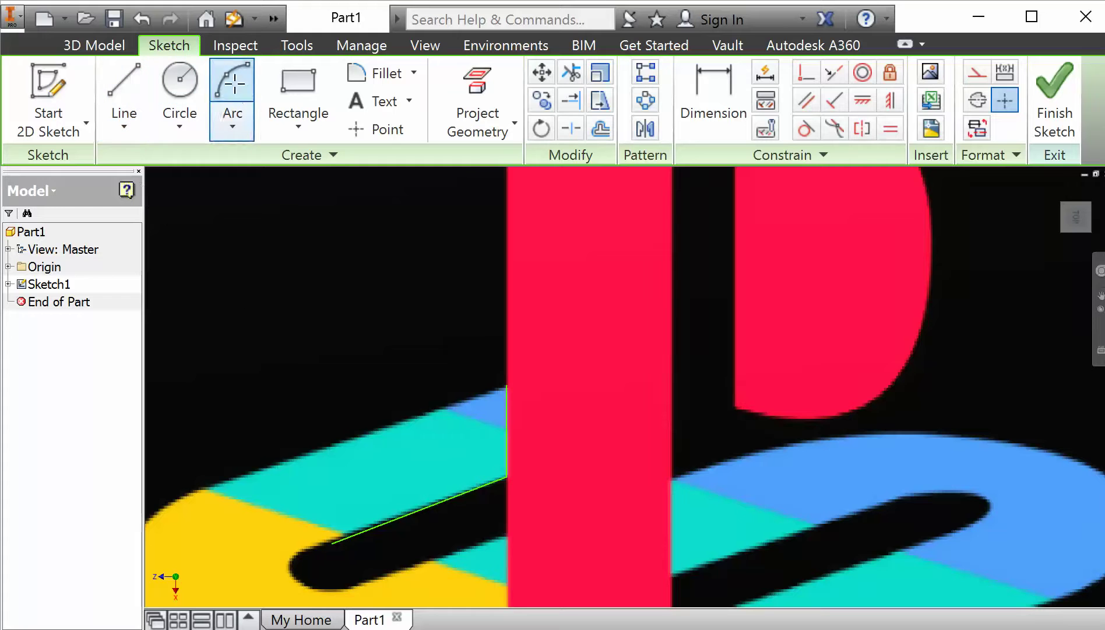
pyautogui.click(330, 544)
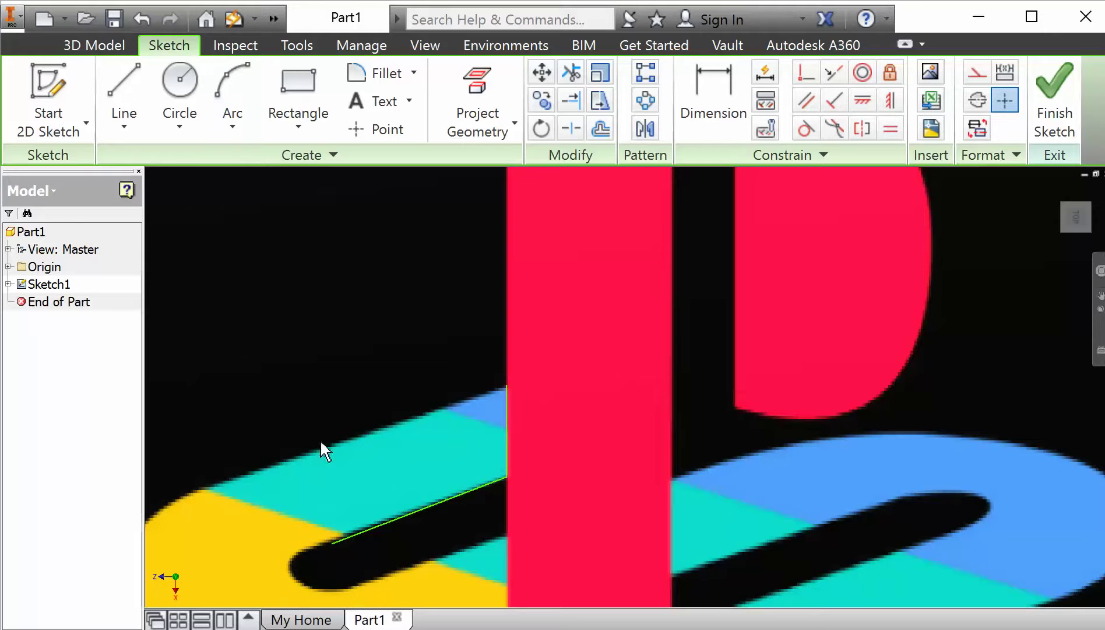
pyautogui.click(233, 86)
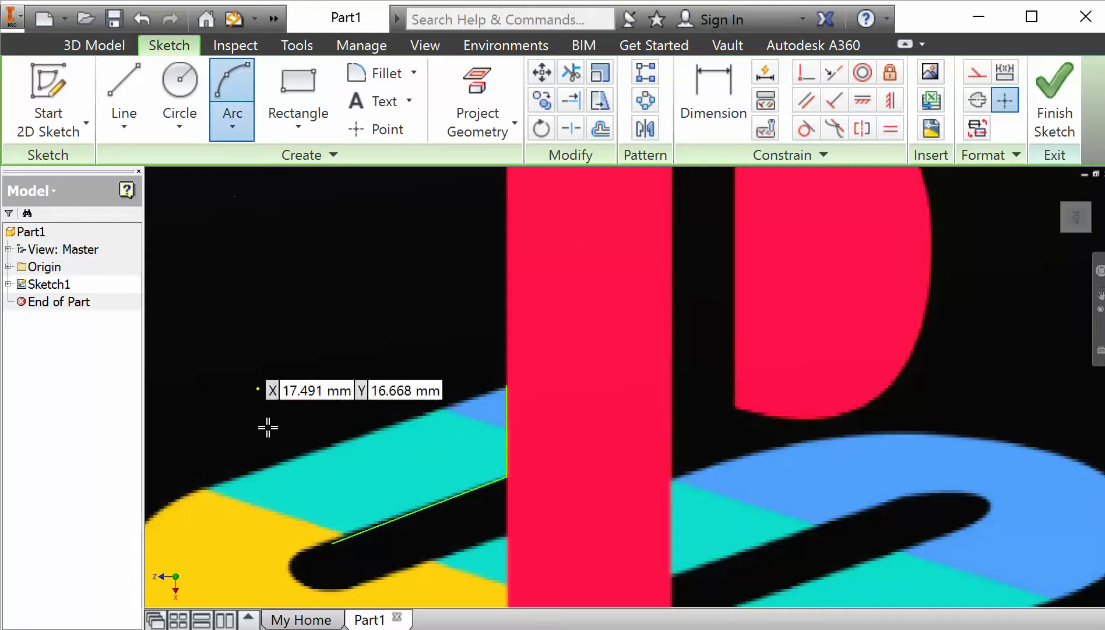
pyautogui.click(334, 545)
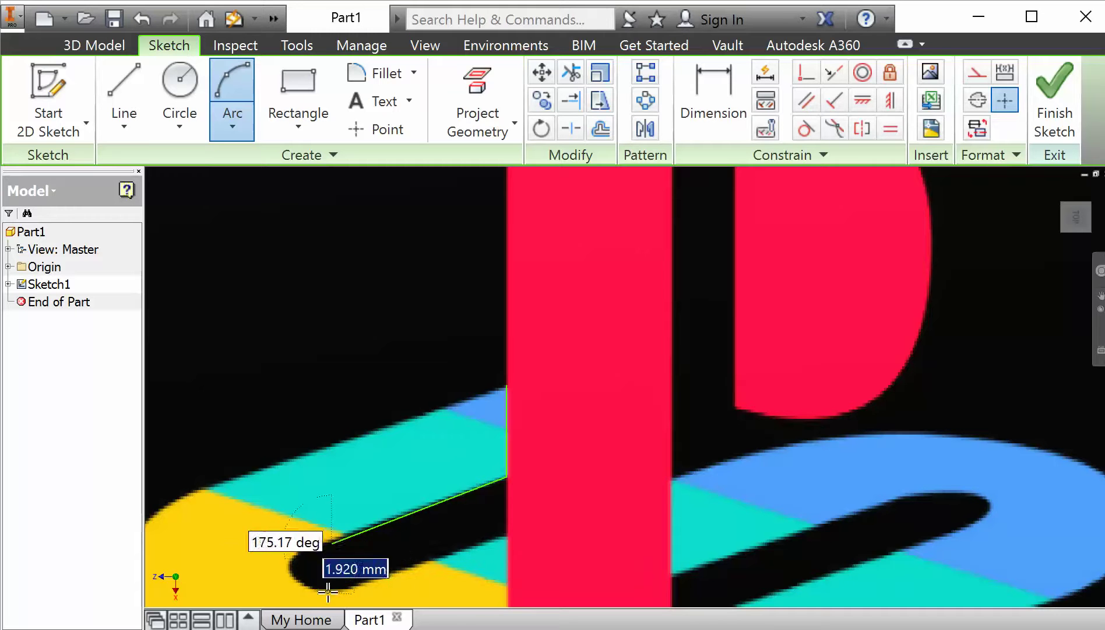
pyautogui.click(305, 565)
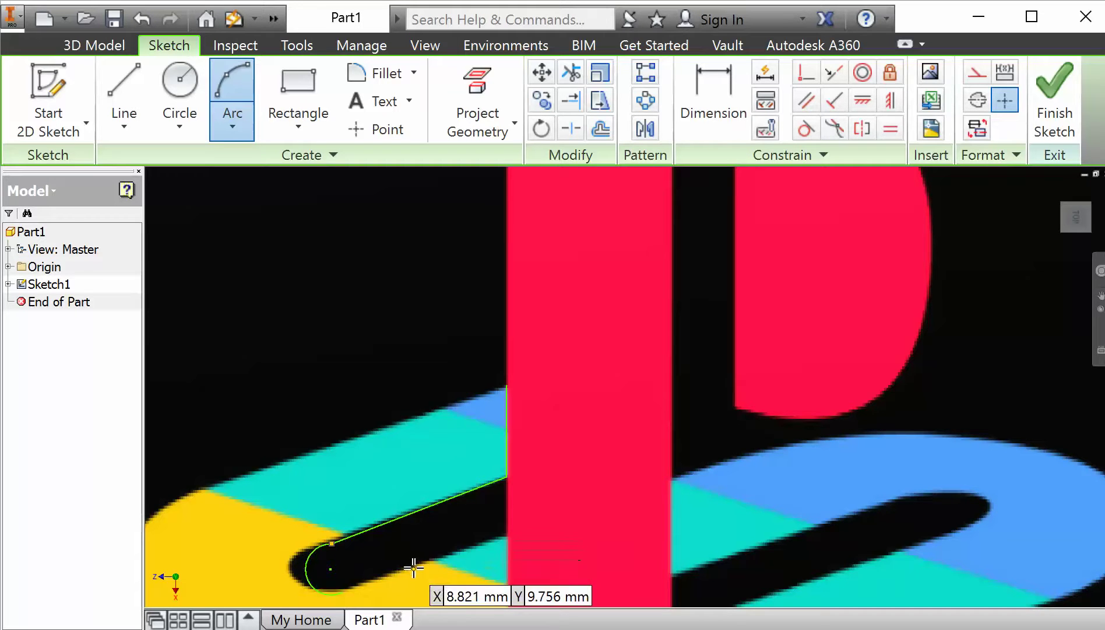
# Draw a line from the slot arc's lower end across the P stem to its right edge, where the blue band begins
pyautogui.press('l')
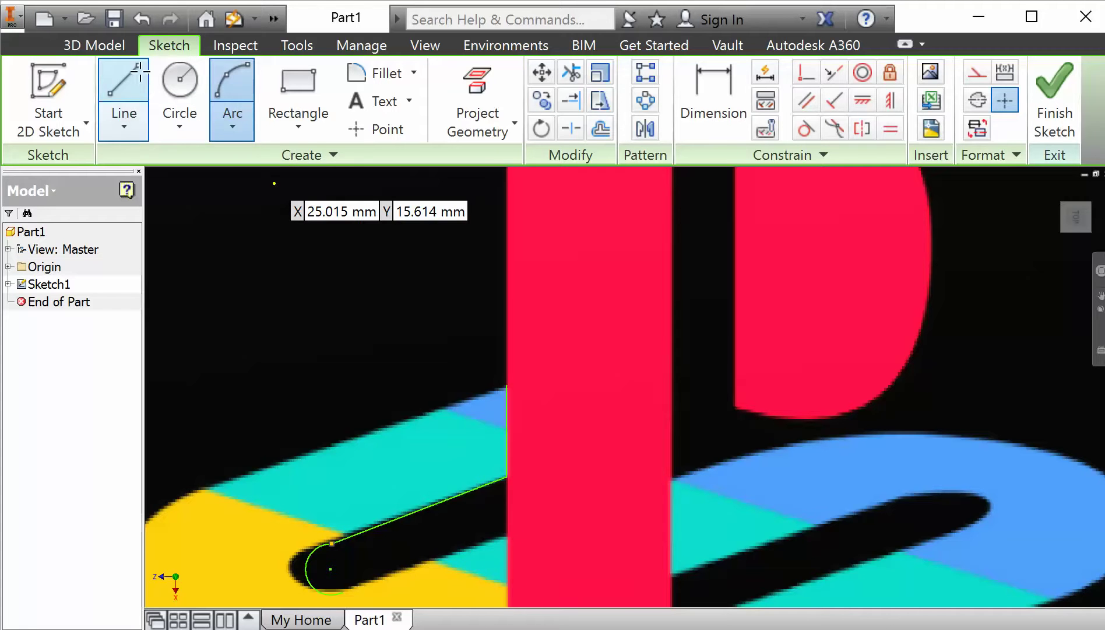
pyautogui.click(344, 592)
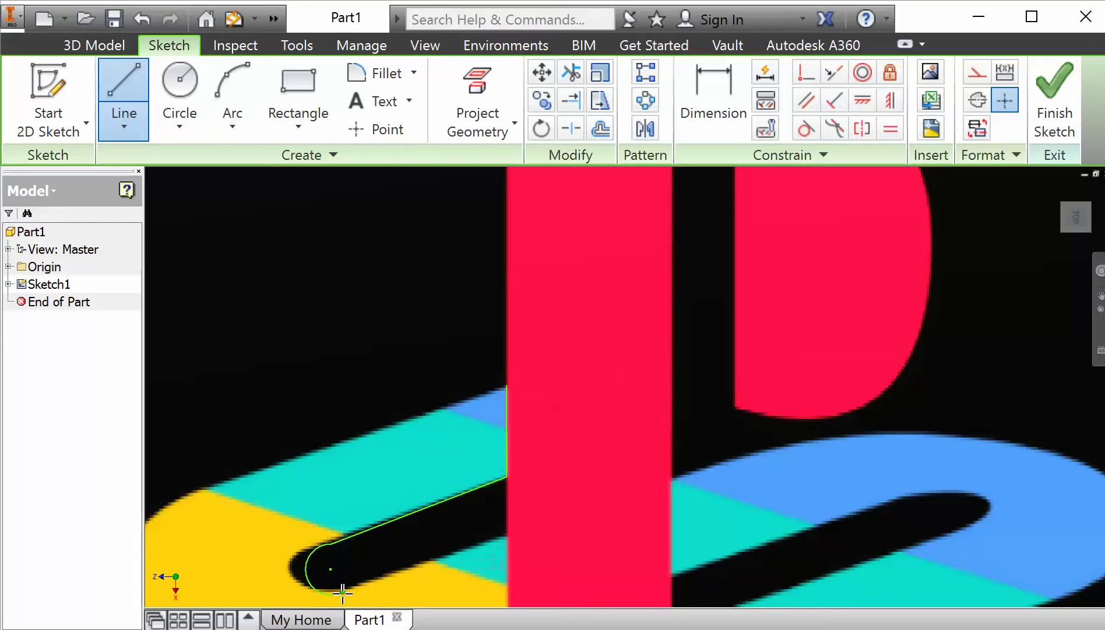
pyautogui.click(671, 477)
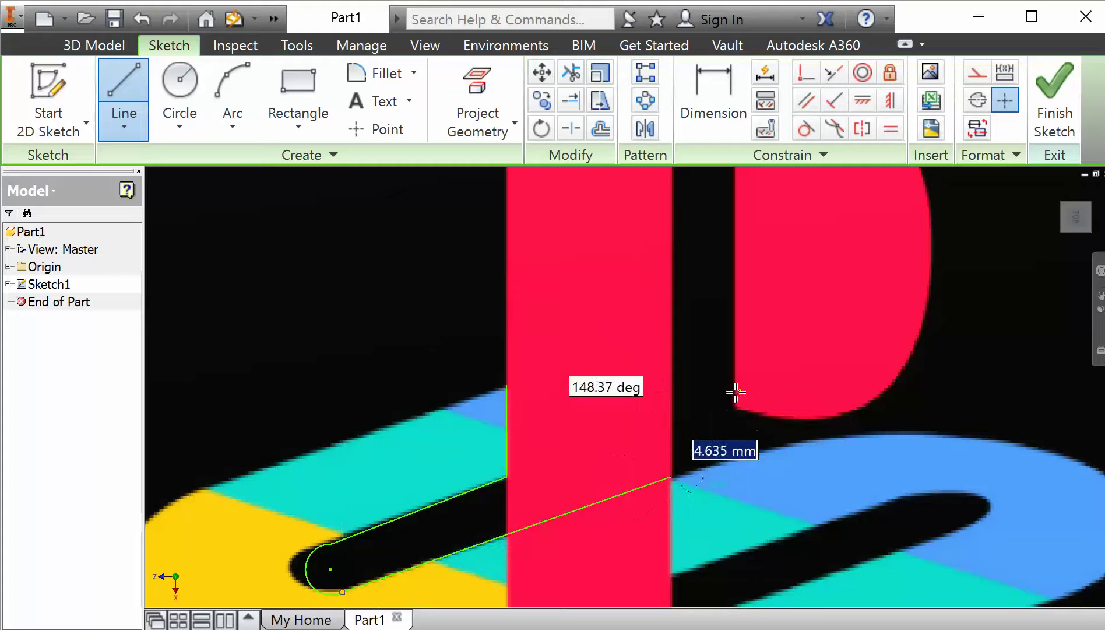
pyautogui.click(235, 90)
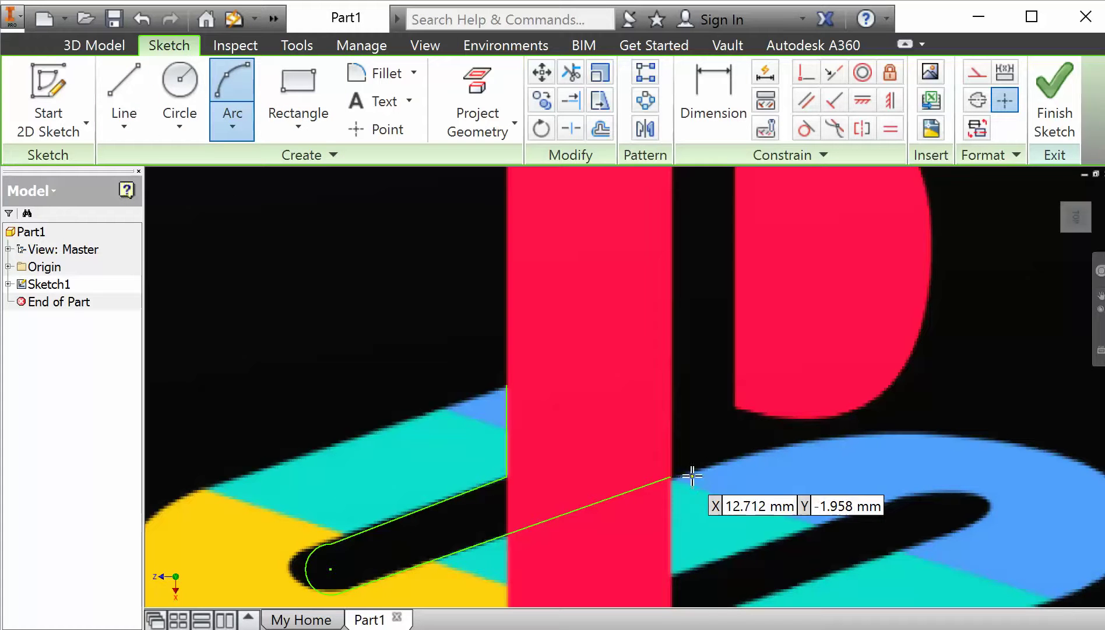
pyautogui.click(669, 476)
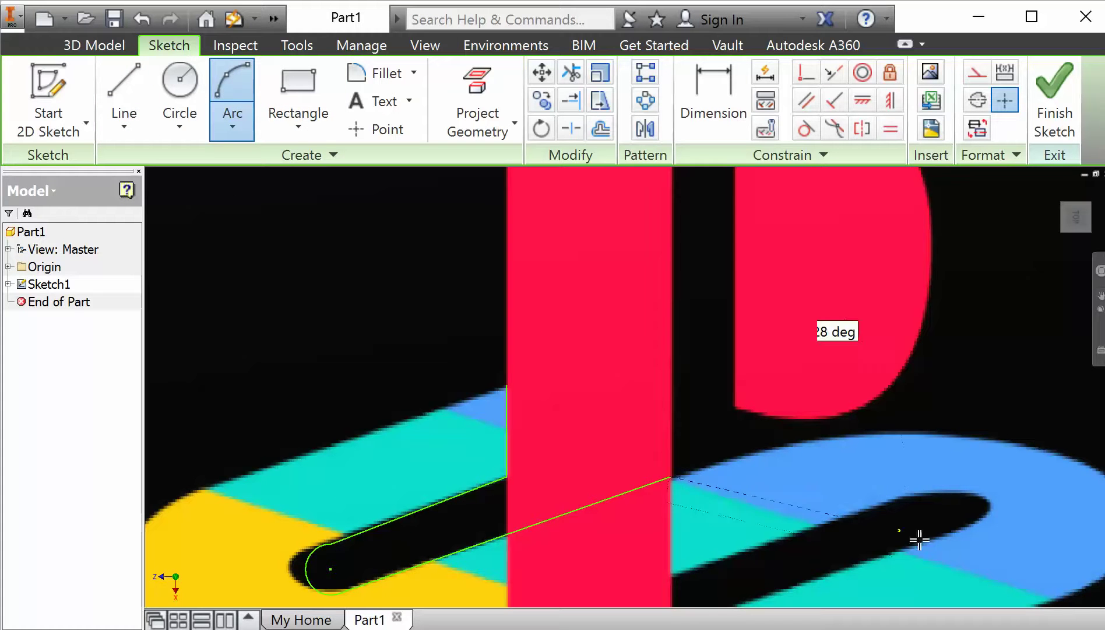
pyautogui.click(1058, 598)
pyautogui.press('Escape')
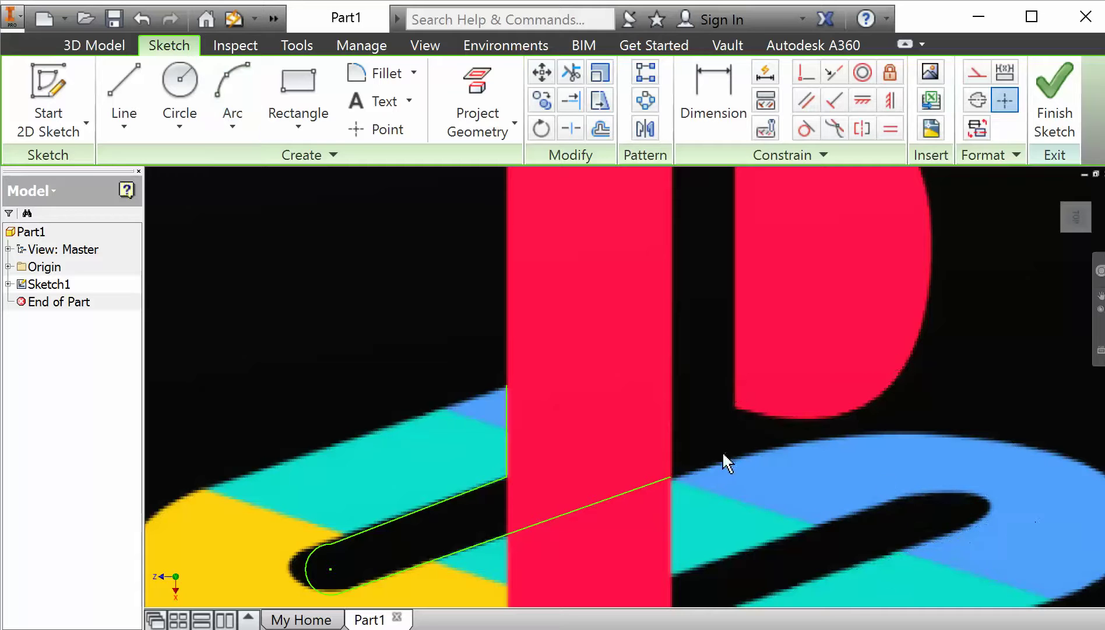
# Draw a three-point arc from the line's end at the P stem's right edge along the top of the blue loop
pyautogui.click(233, 93)
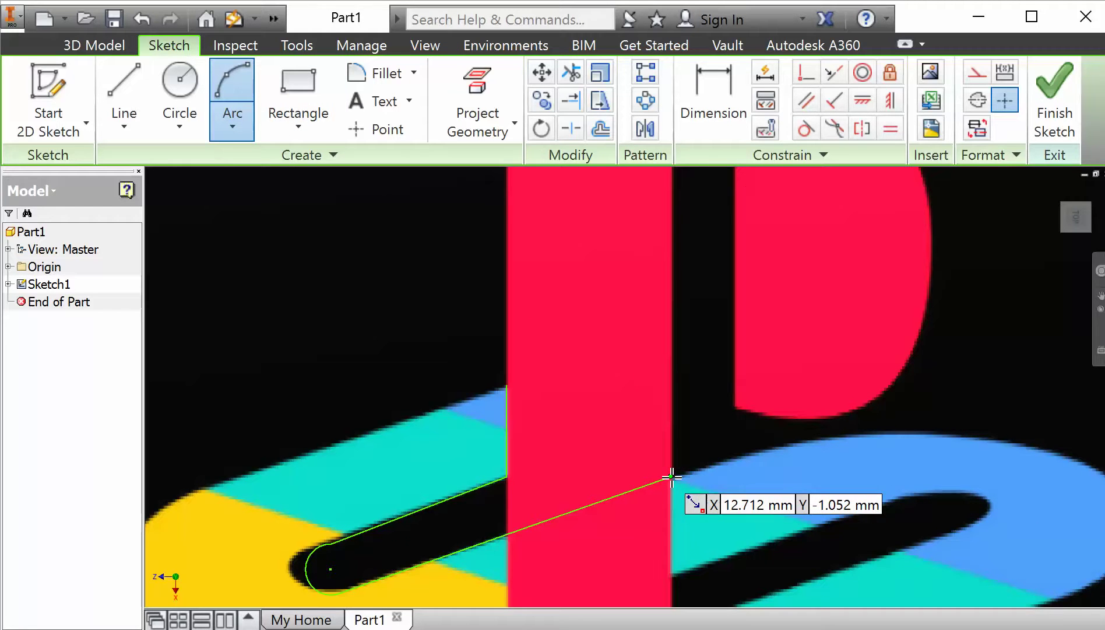
pyautogui.click(672, 477)
pyautogui.click(1002, 448)
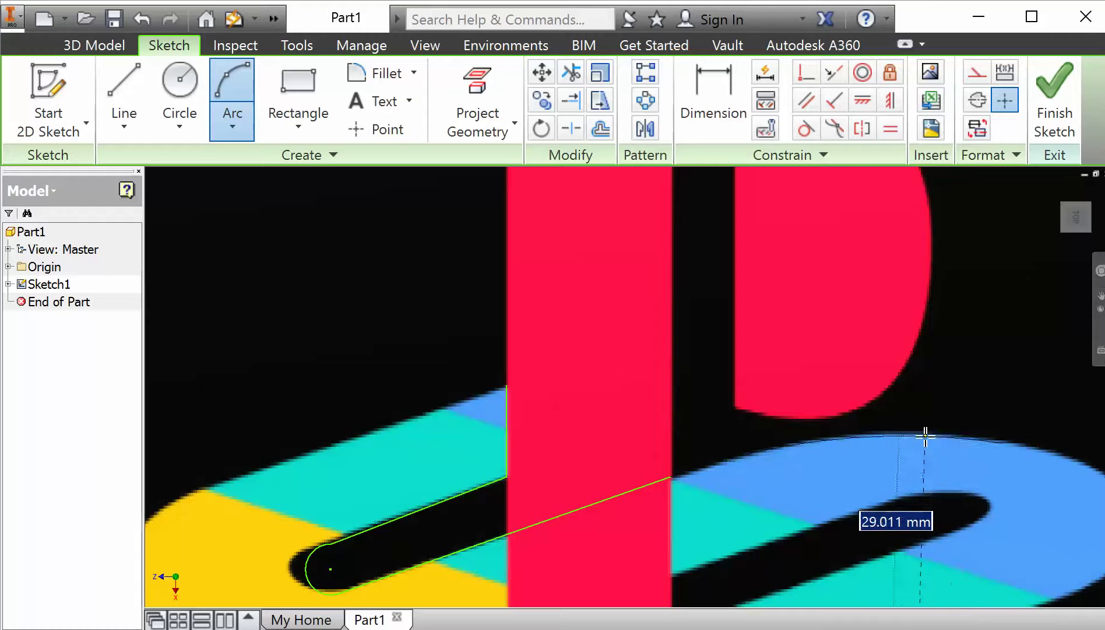
pyautogui.click(949, 431)
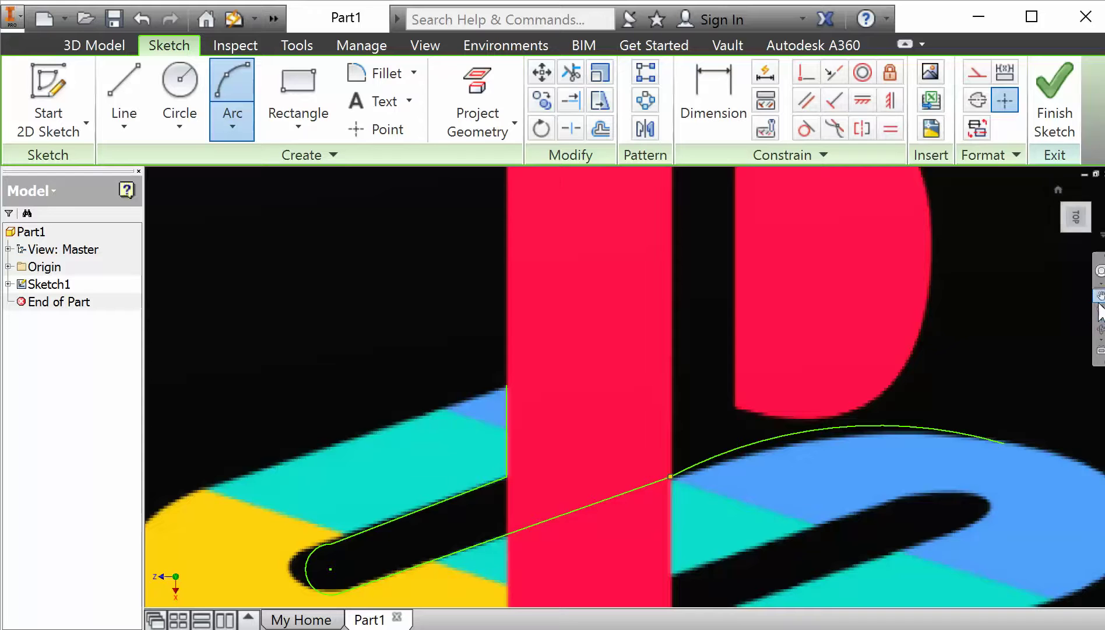
pyautogui.moveTo(982, 518)
pyautogui.mouseDown(button='middle')
pyautogui.moveTo(727, 402)
pyautogui.moveTo(635, 386)
pyautogui.mouseUp(button='middle')
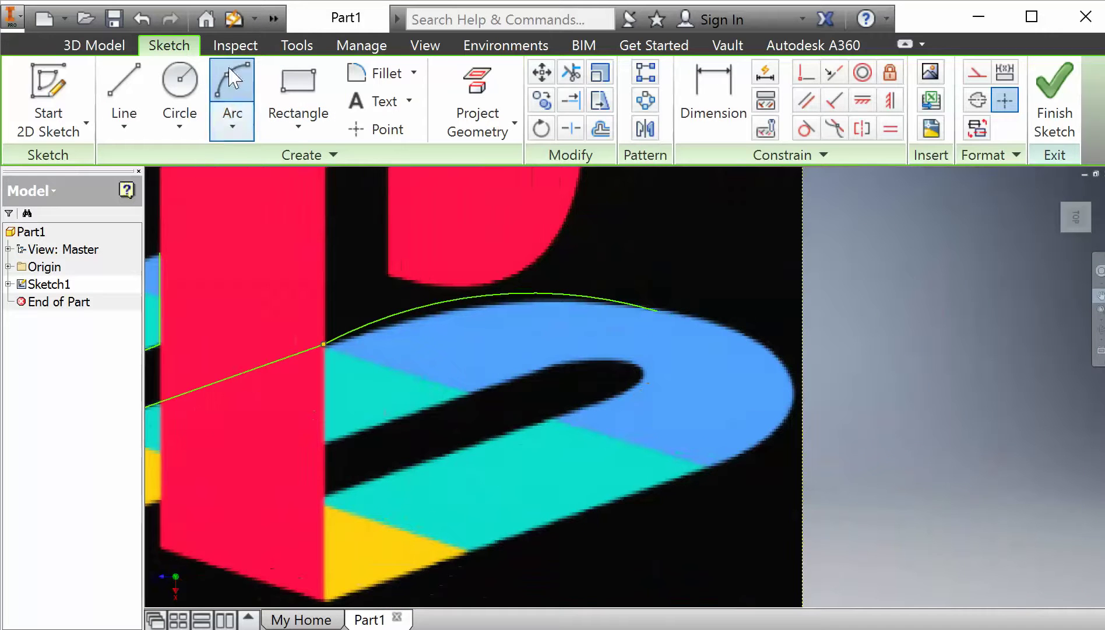
pyautogui.click(658, 307)
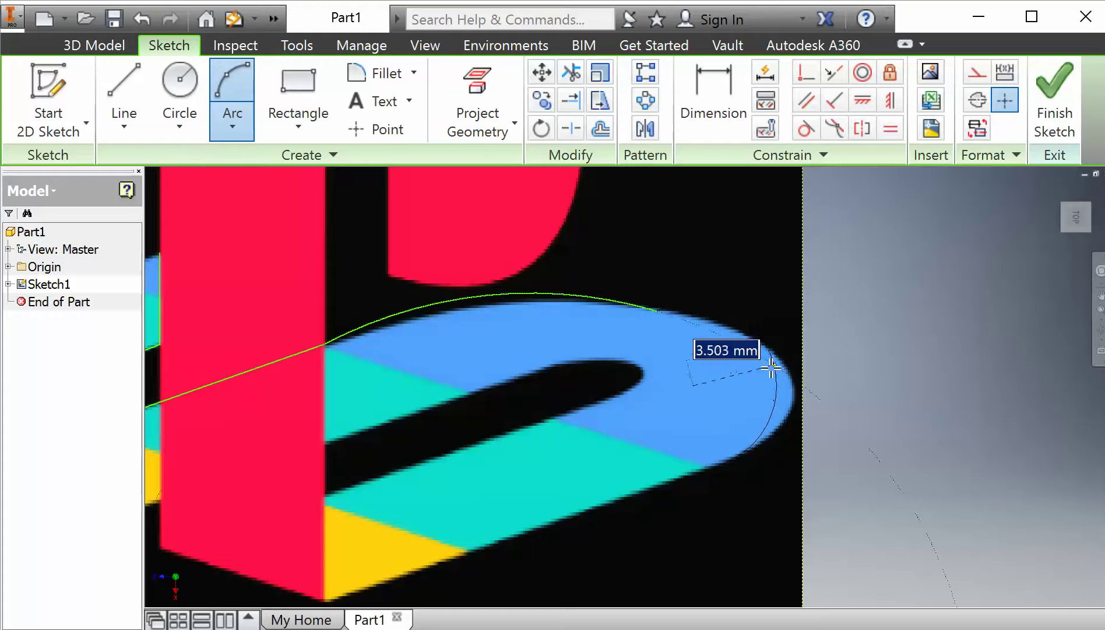
pyautogui.press('Escape')
pyautogui.click(230, 111)
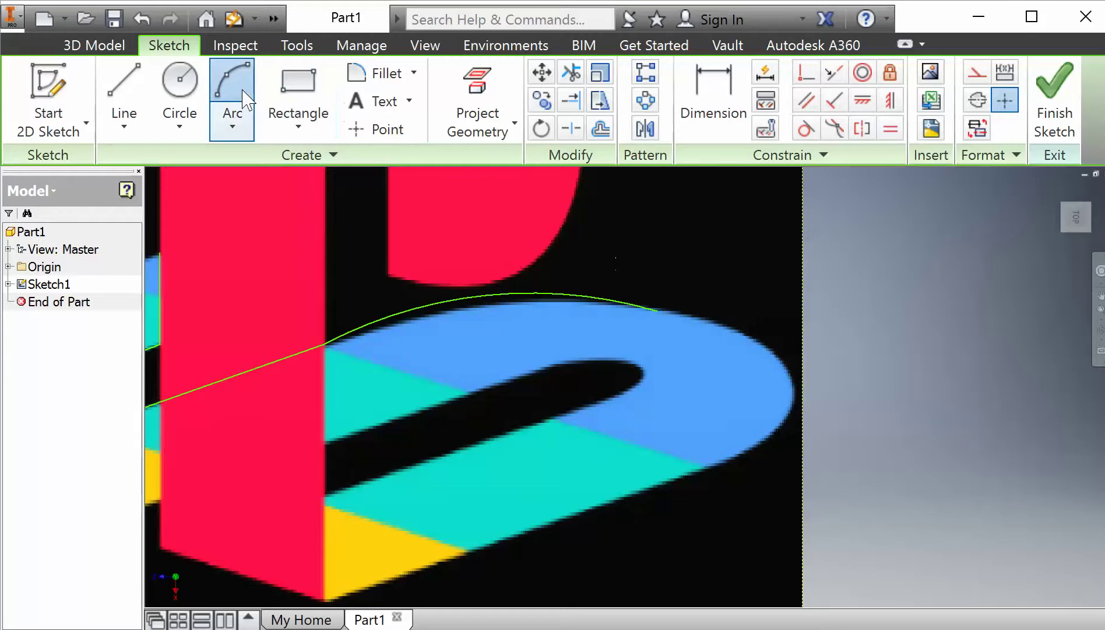
pyautogui.click(659, 307)
pyautogui.press('Escape')
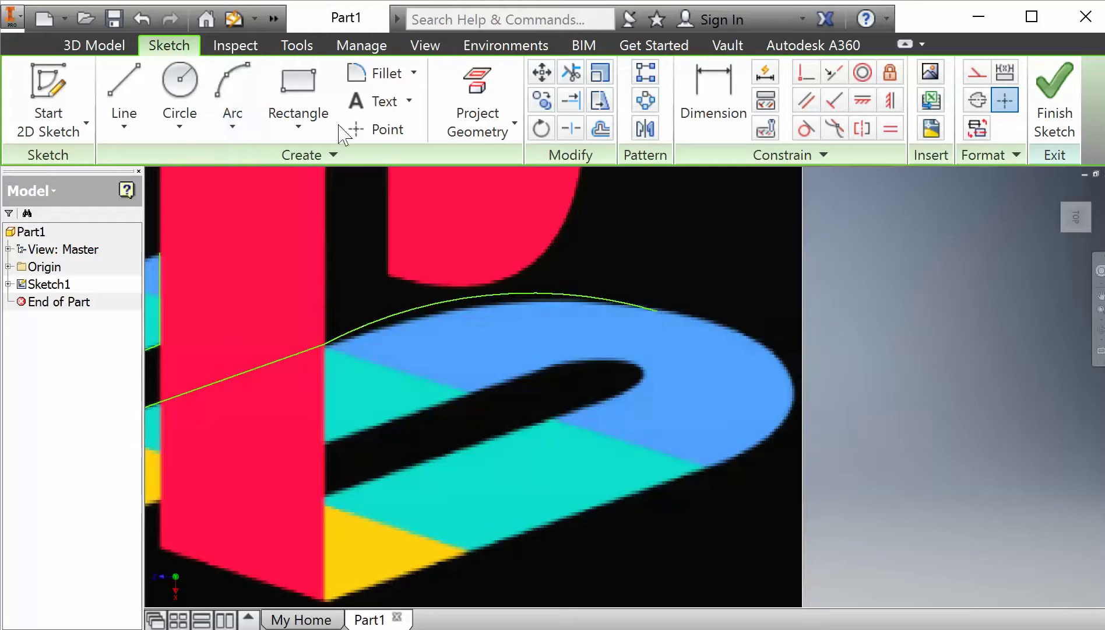
pyautogui.click(232, 69)
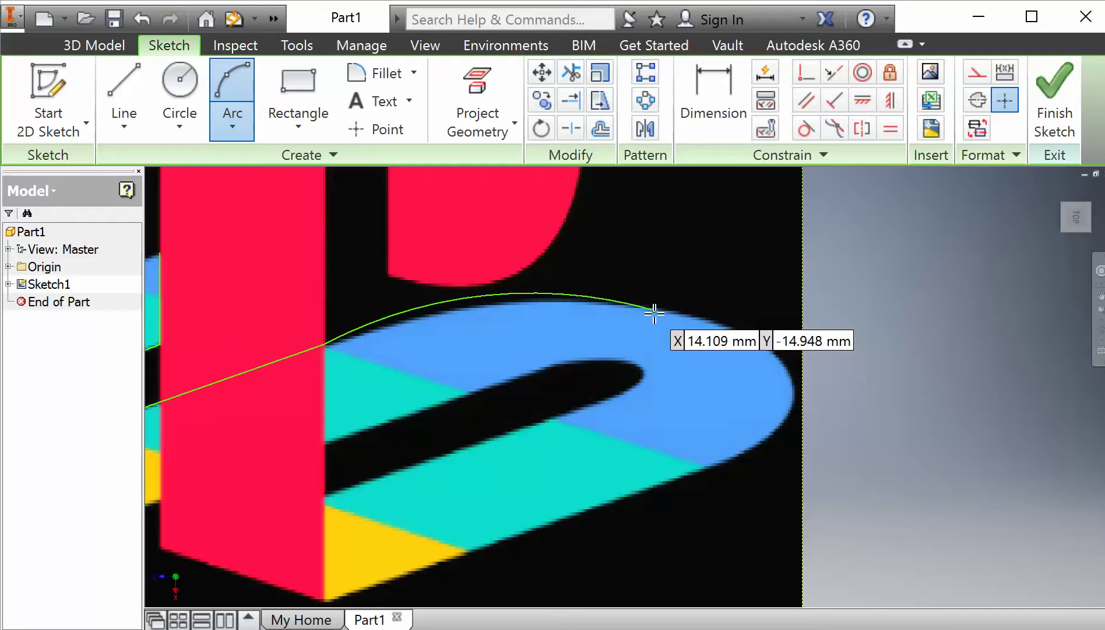
pyautogui.click(658, 311)
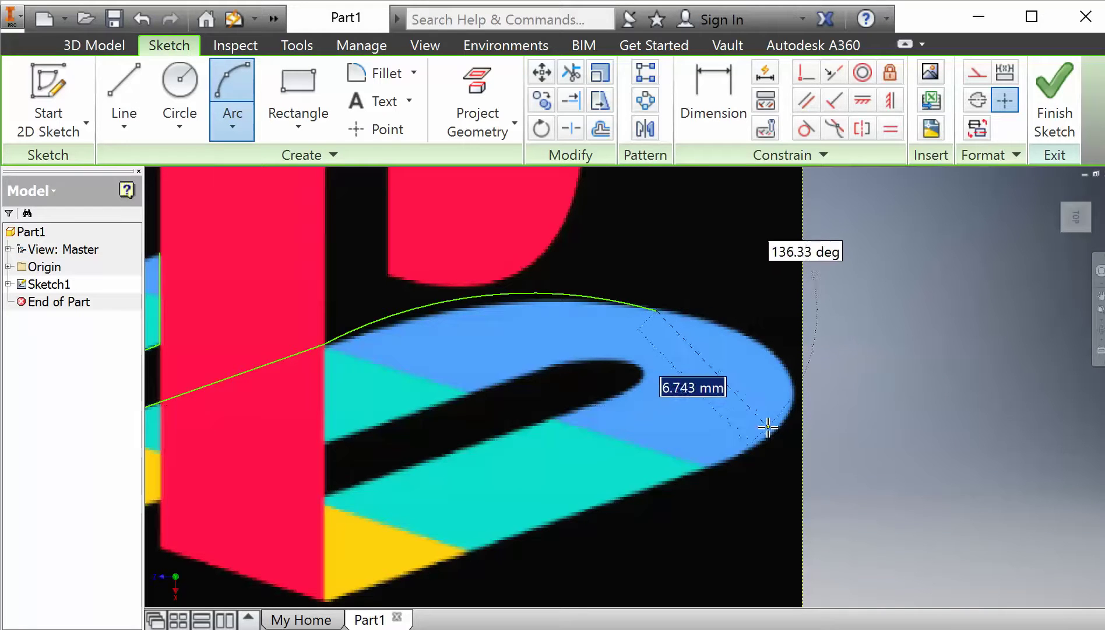
pyautogui.click(767, 433)
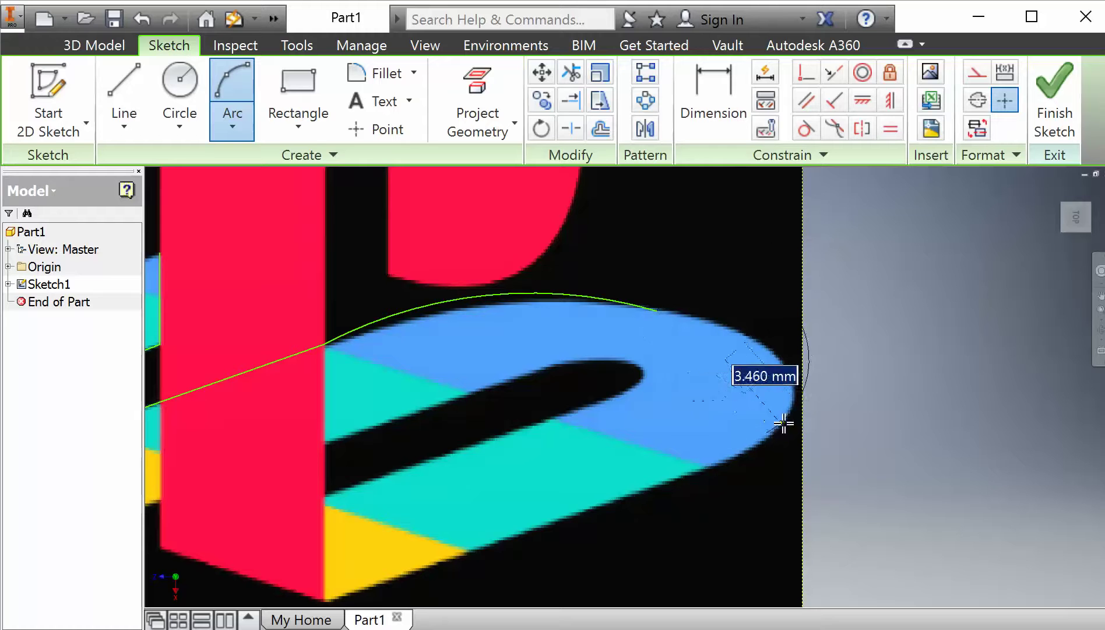
pyautogui.press('Escape')
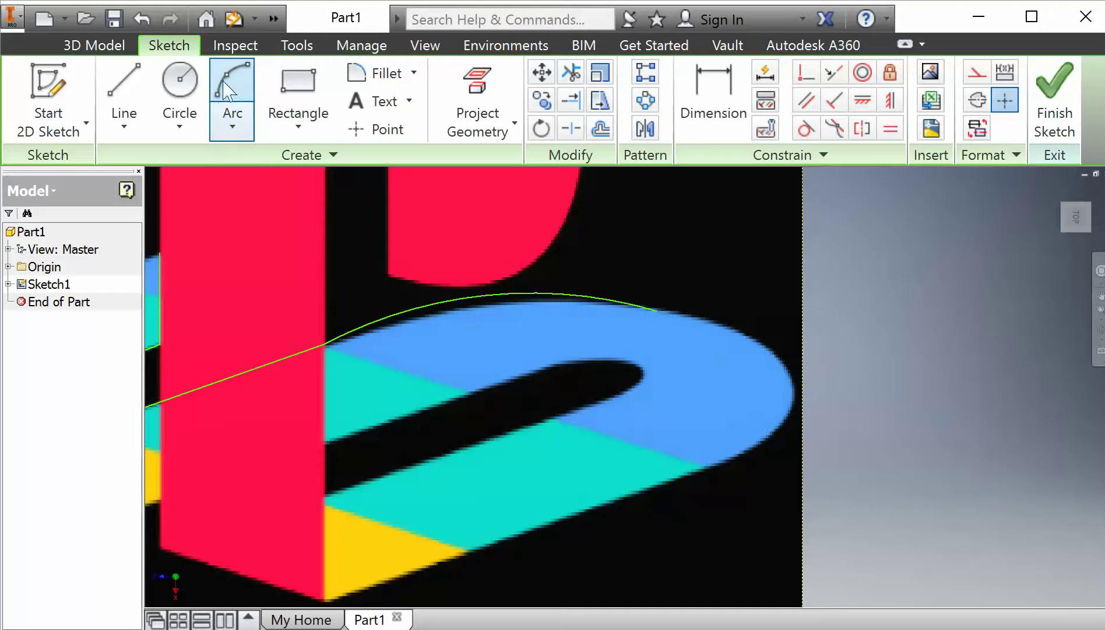
# Try a single three-point arc from the top arc's end to the rightmost edge of the blue loop, and undo it
pyautogui.click(245, 87)
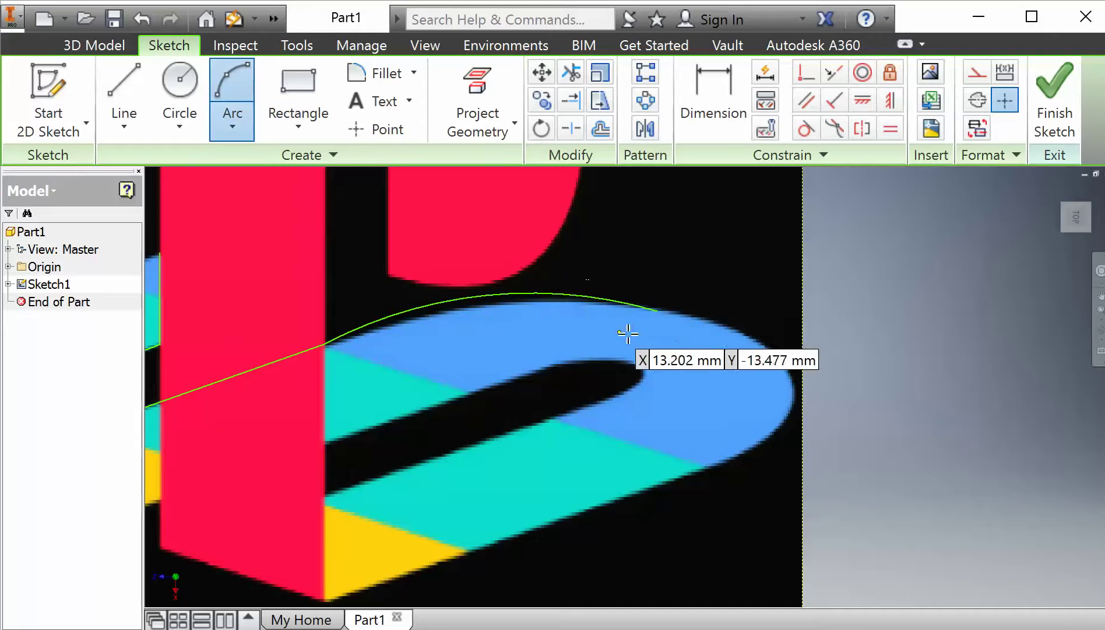
pyautogui.click(658, 311)
pyautogui.click(794, 400)
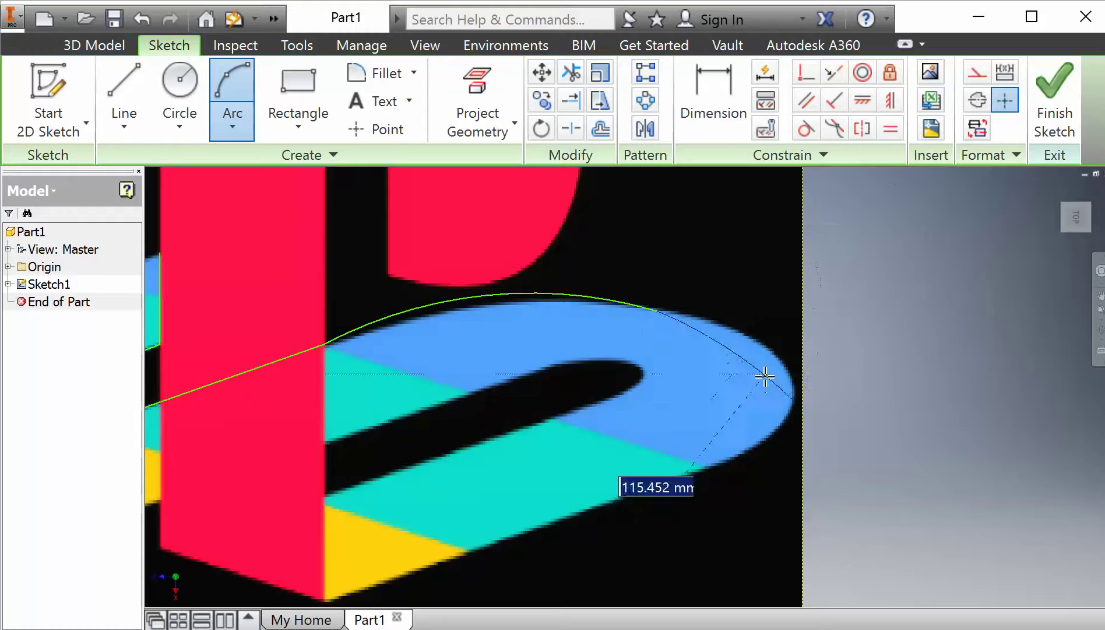
pyautogui.click(783, 368)
pyautogui.press('Escape')
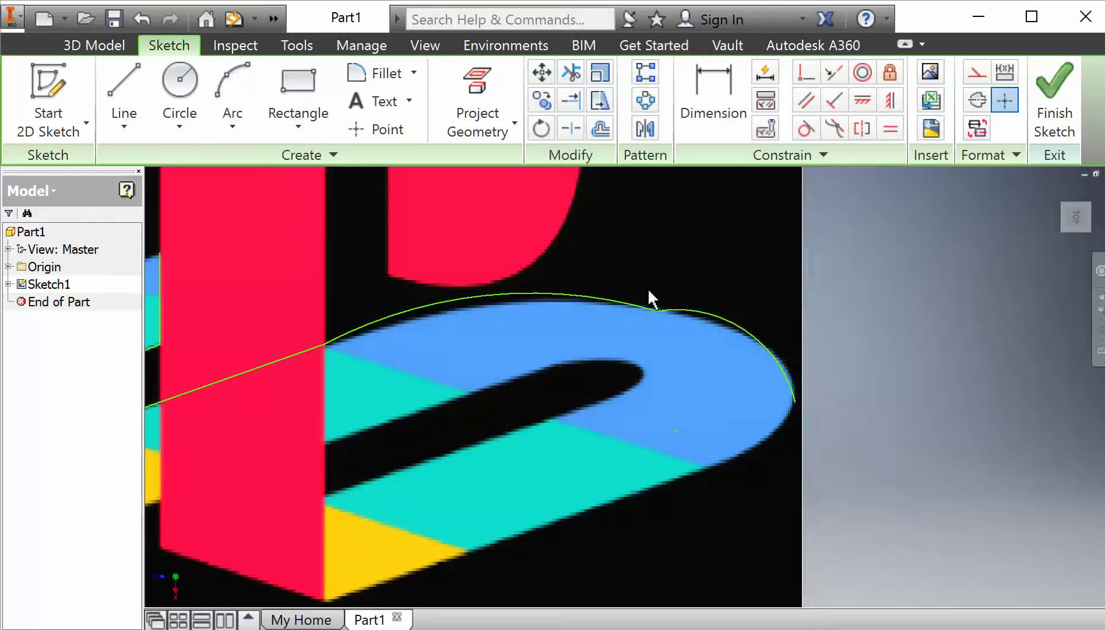
pyautogui.hotkey('ctrl', 'z')
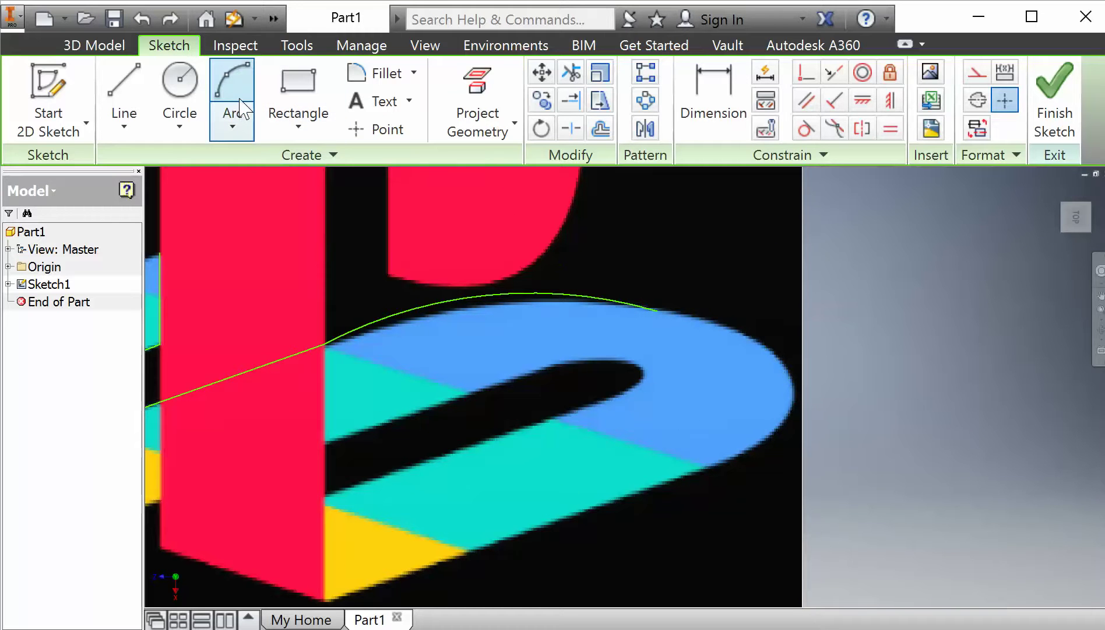
pyautogui.click(233, 102)
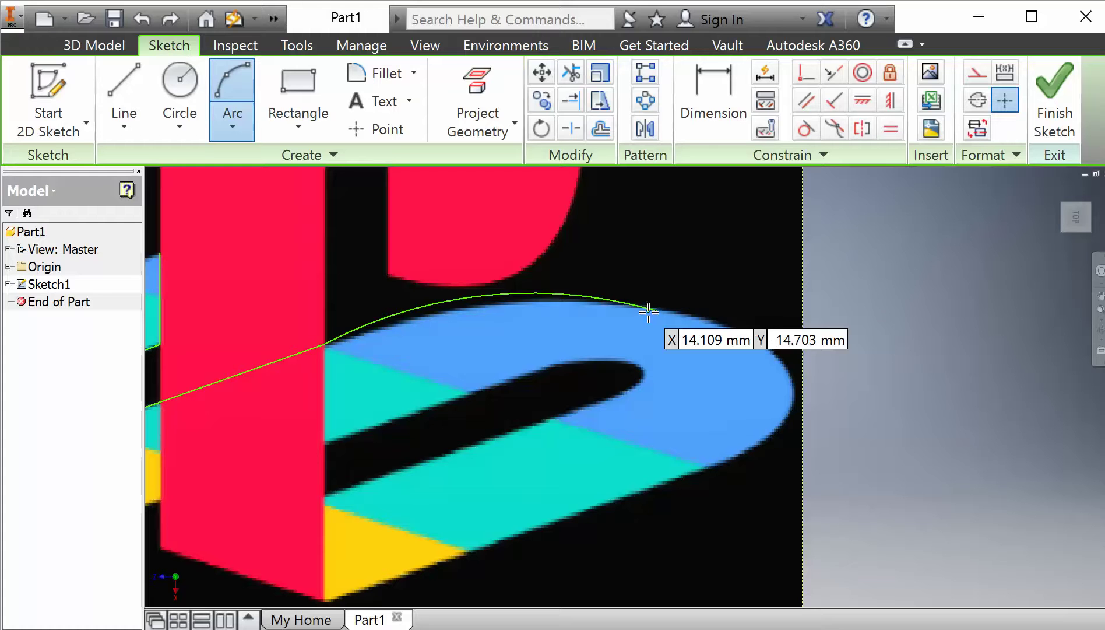
pyautogui.click(680, 318)
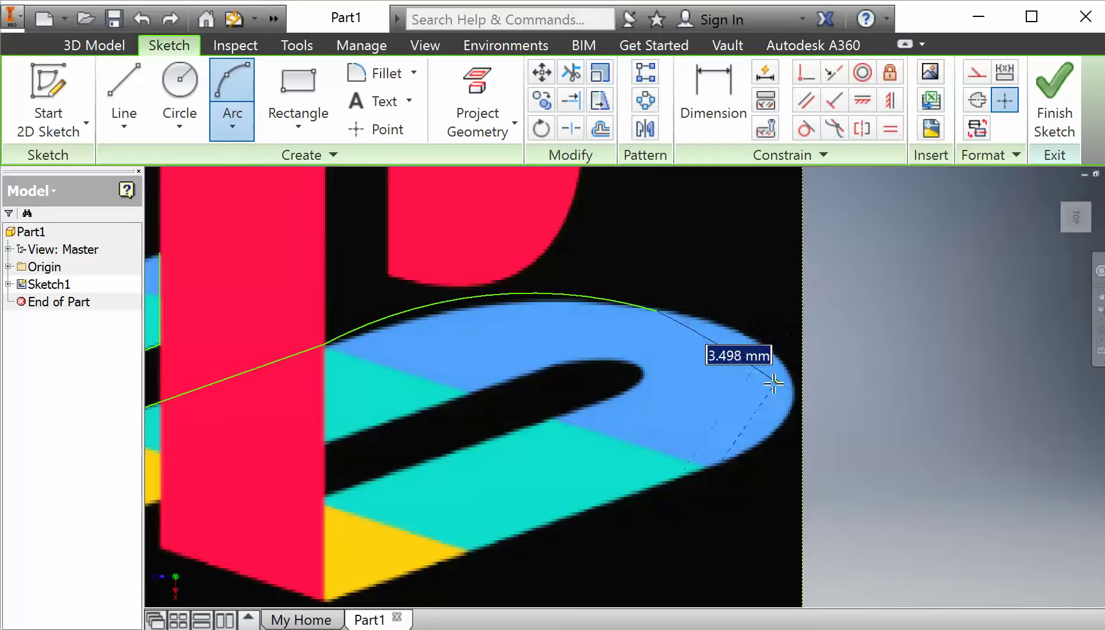
pyautogui.click(773, 383)
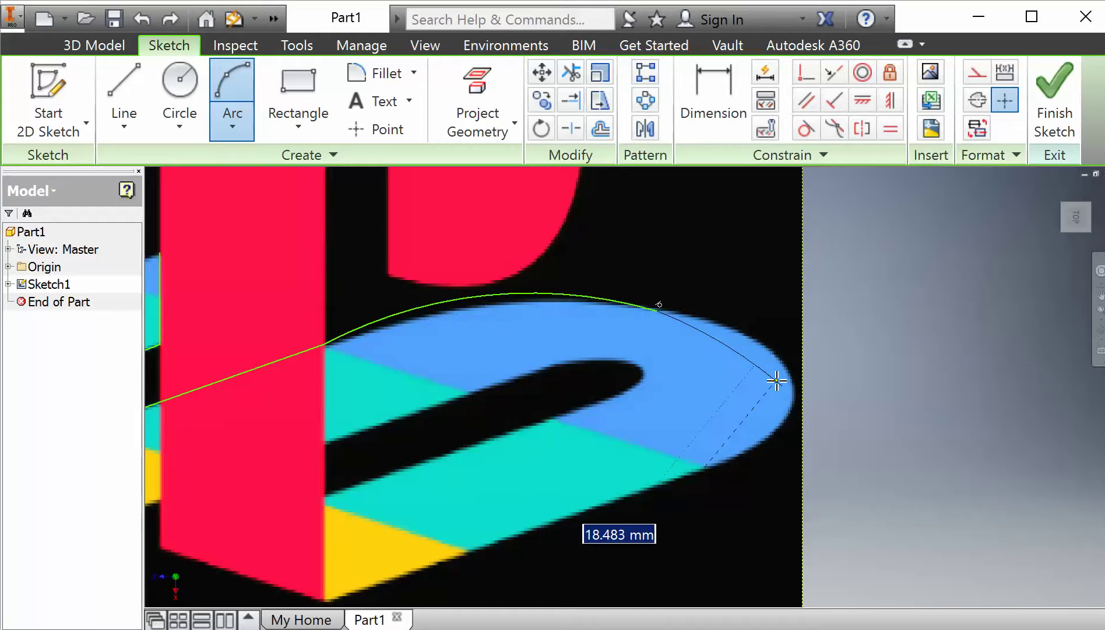
pyautogui.click(776, 381)
pyautogui.hotkey('ctrl', 'z')
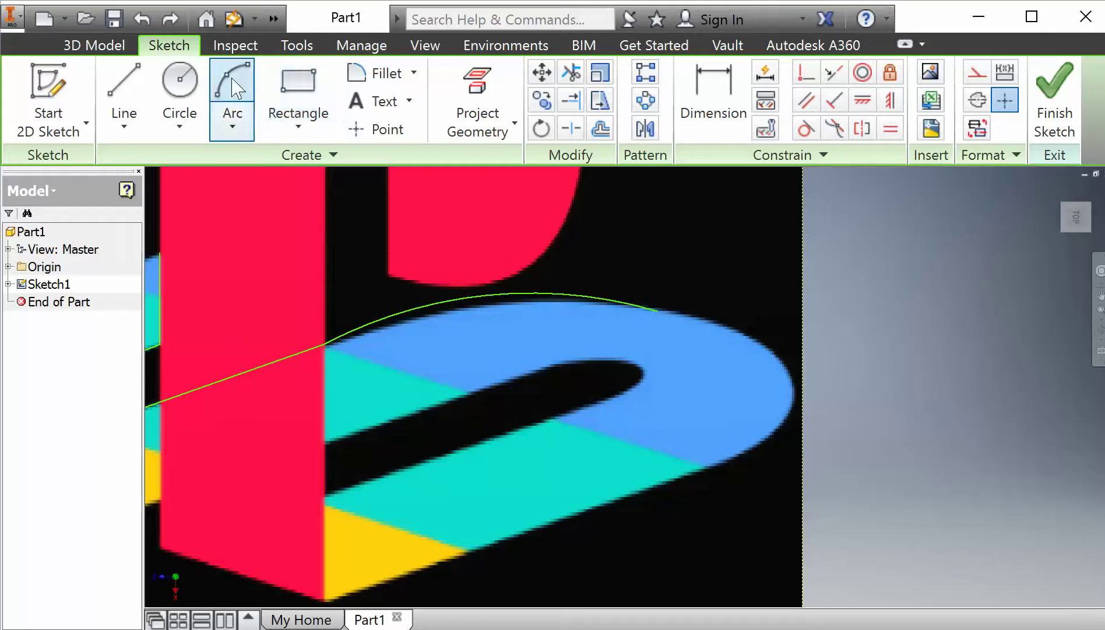
pyautogui.click(297, 105)
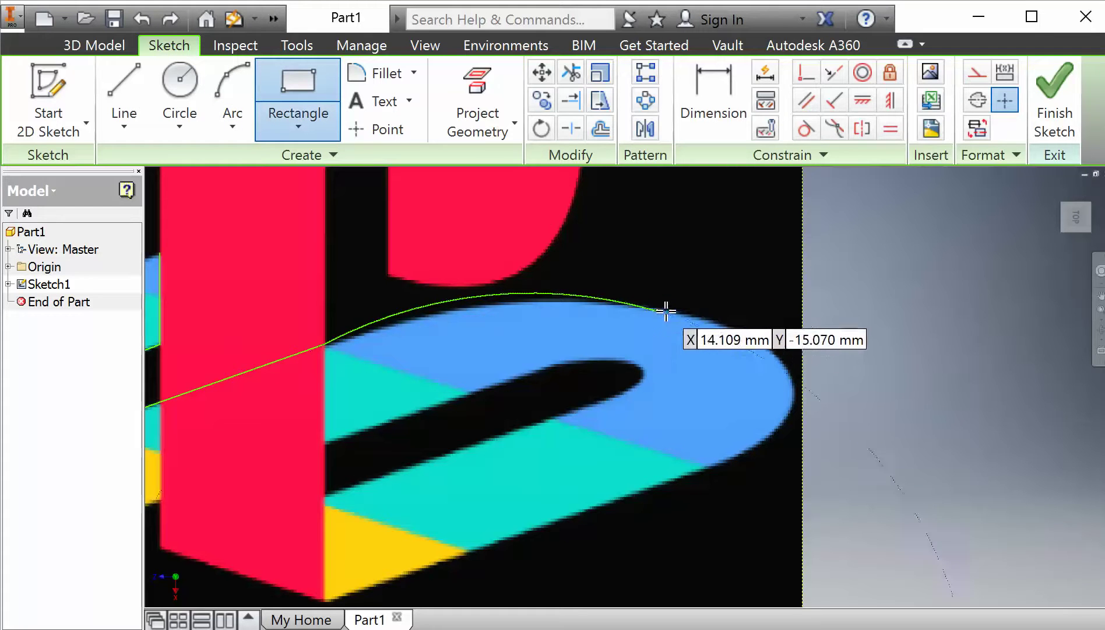
pyautogui.click(658, 310)
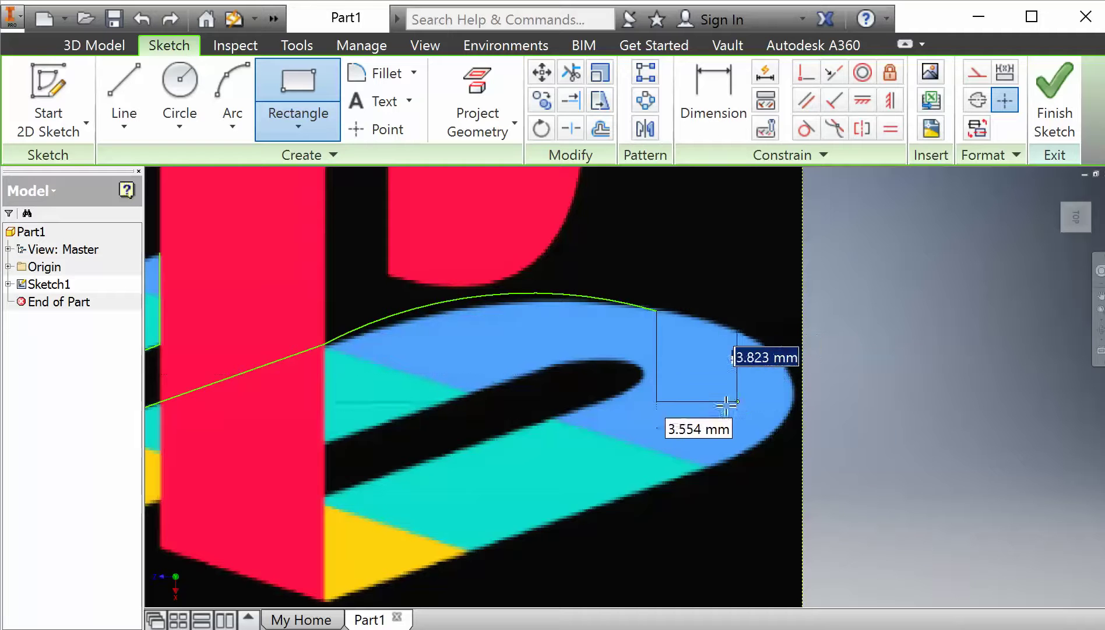
# Draw two connected three-point arcs from the top arc's end, tracing the blue loop's upper-right edge and its rounded right end
pyautogui.click(232, 93)
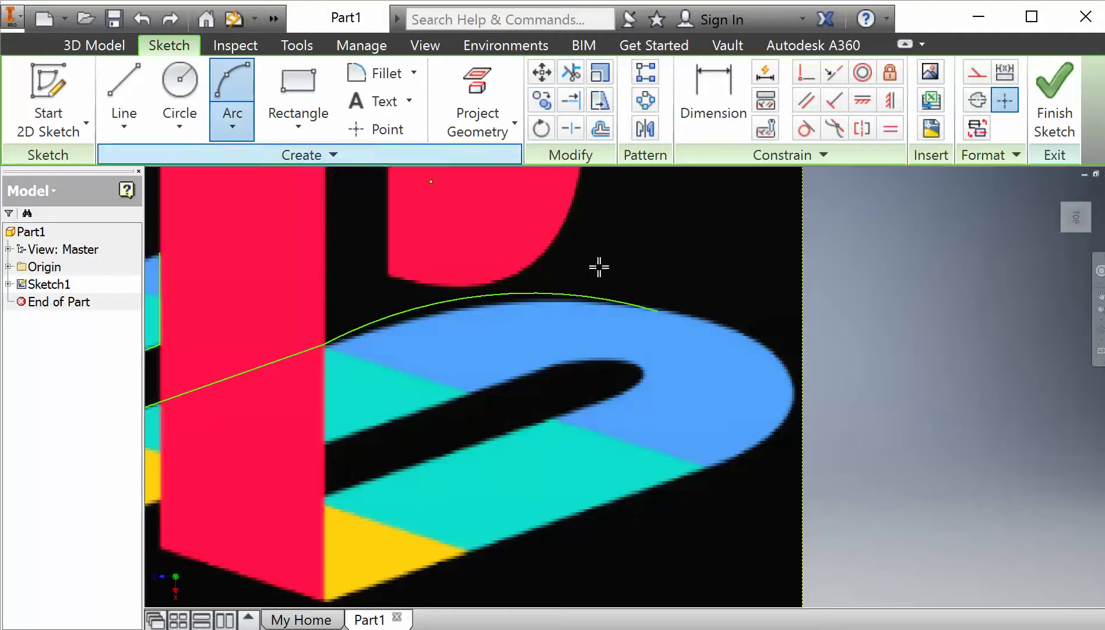
pyautogui.click(660, 311)
pyautogui.click(769, 353)
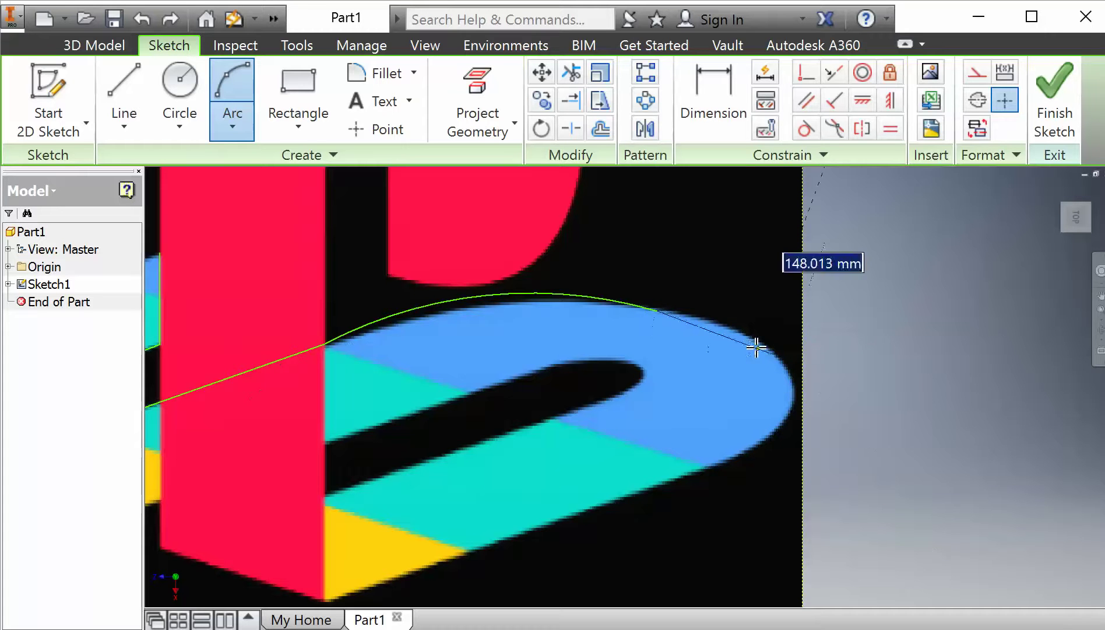
pyautogui.click(757, 346)
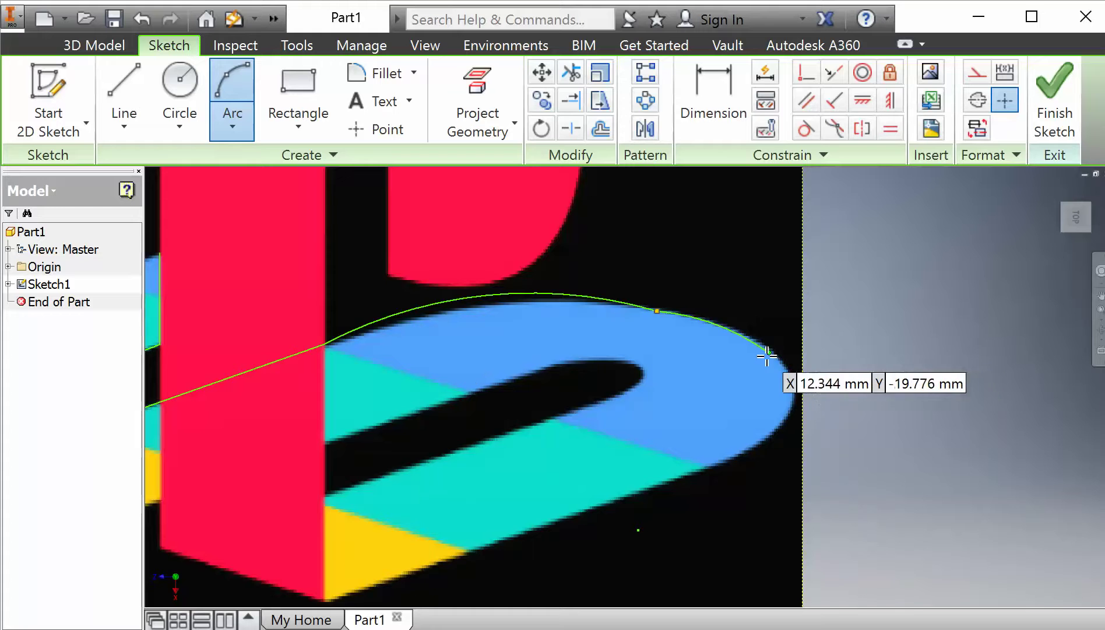
pyautogui.click(767, 355)
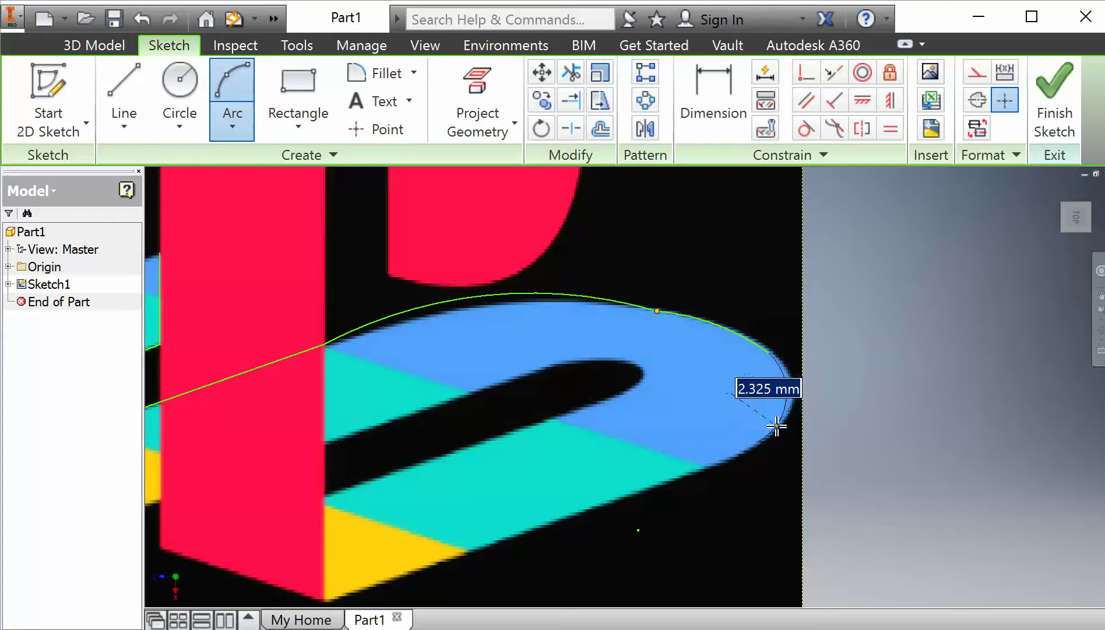
pyautogui.click(759, 441)
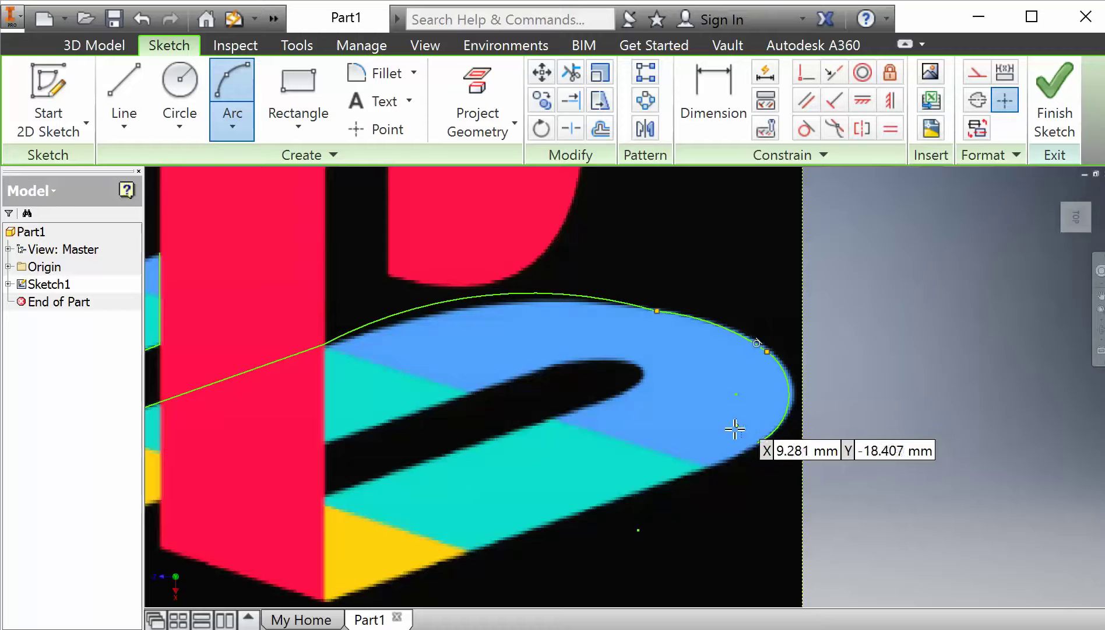
# Draw a line from the loop arc's lower end along the teal and yellow band's outer edge to the P stem's bottom corner
pyautogui.click(117, 89)
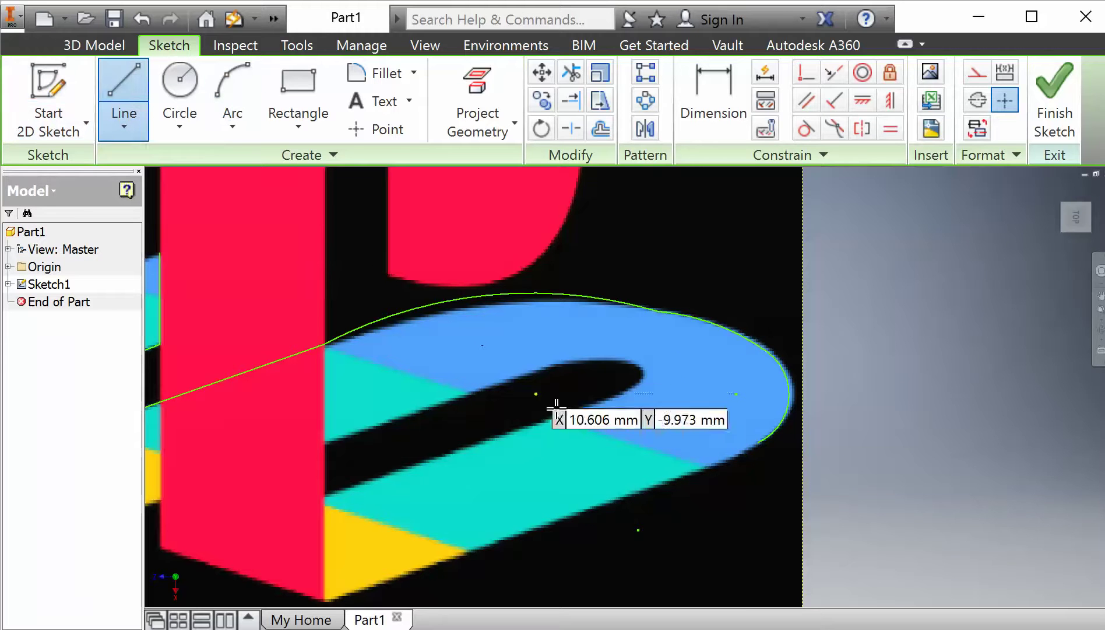
pyautogui.click(758, 444)
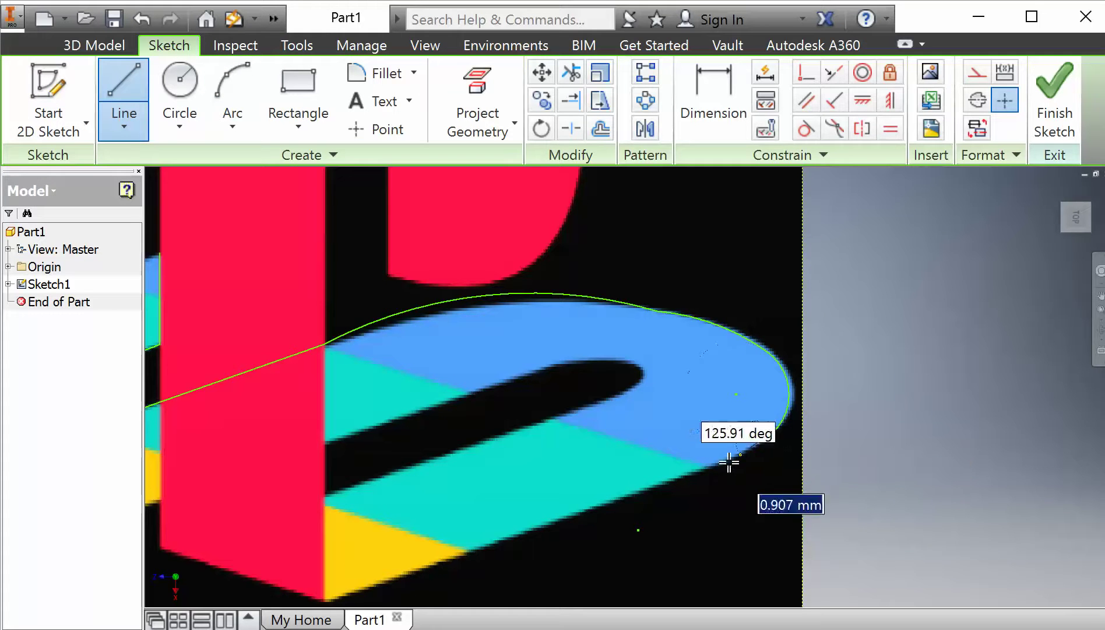
pyautogui.click(327, 600)
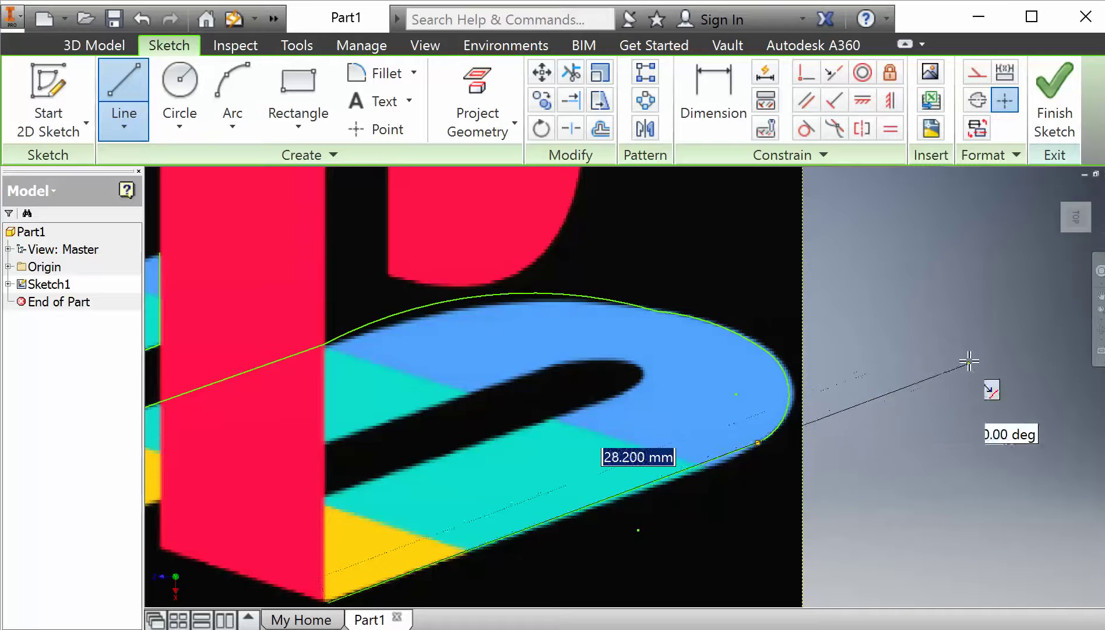
pyautogui.press('Escape')
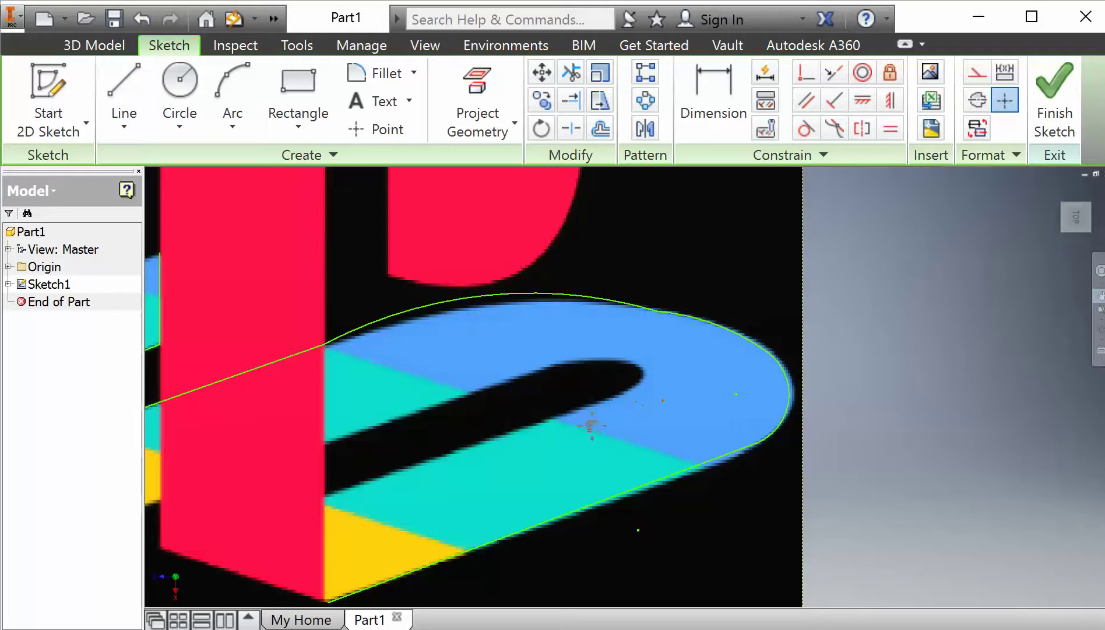
# Trace a vertical line about 4.2 mm up the P stem's right edge from its bottom corner, and a line along the right slot's lower edge
pyautogui.moveTo(510, 451)
pyautogui.mouseDown()
pyautogui.moveTo(623, 371)
pyautogui.moveTo(736, 345)
pyautogui.mouseUp()
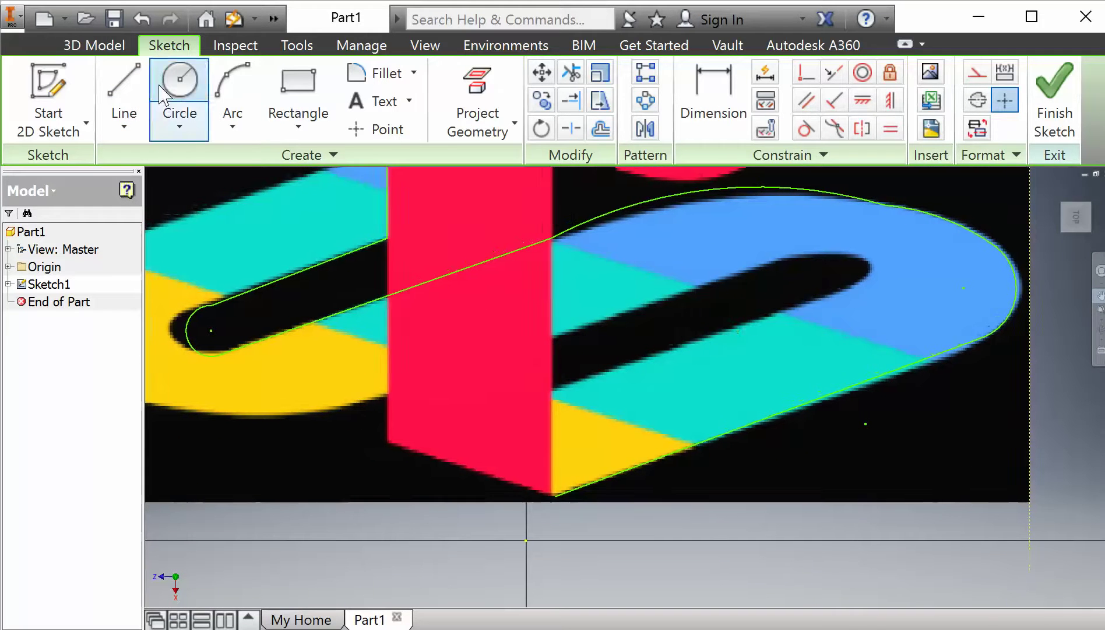
pyautogui.click(124, 88)
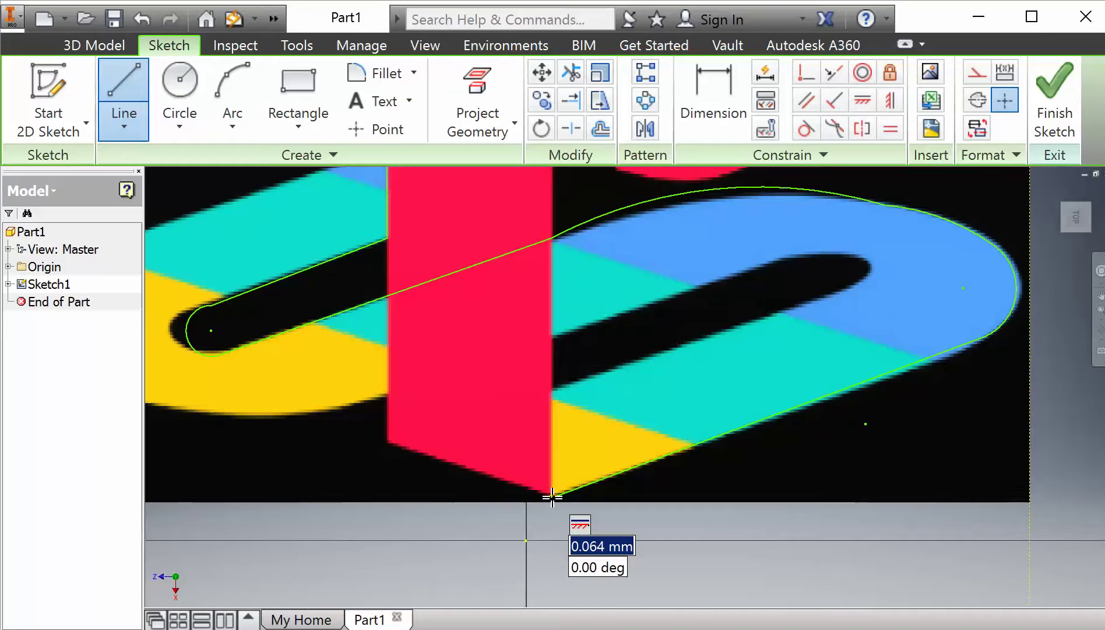
pyautogui.press('Escape')
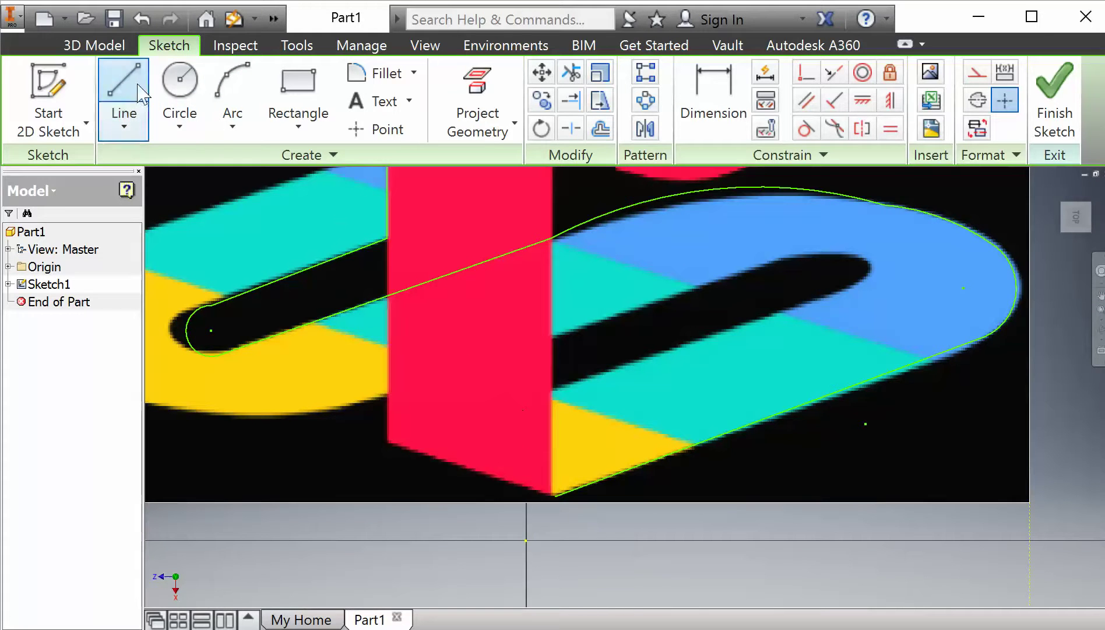
pyautogui.click(115, 75)
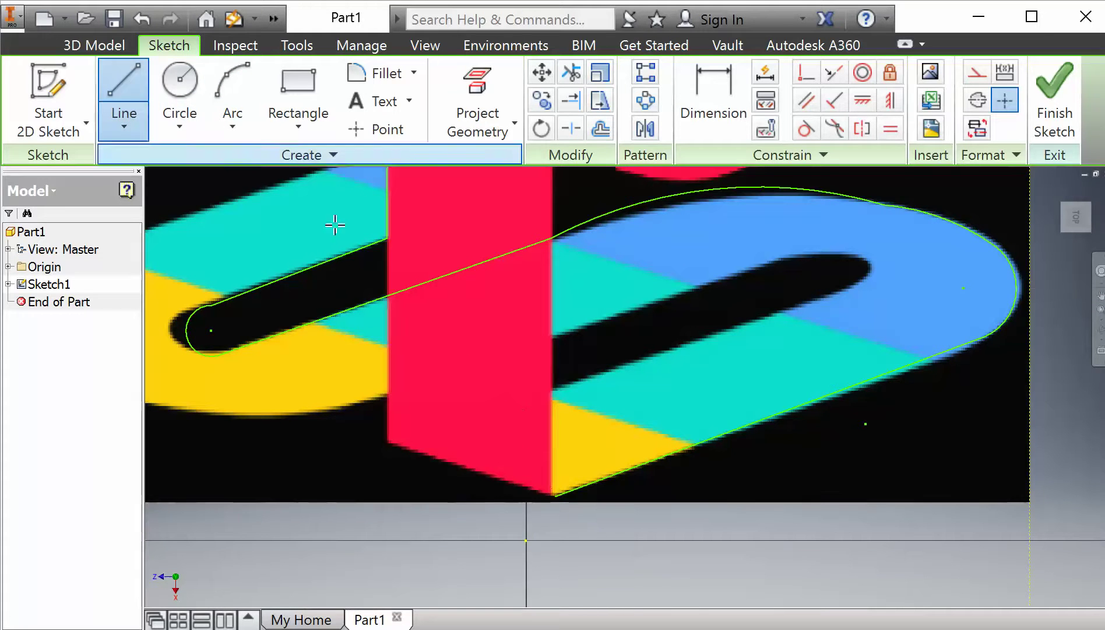
pyautogui.click(553, 496)
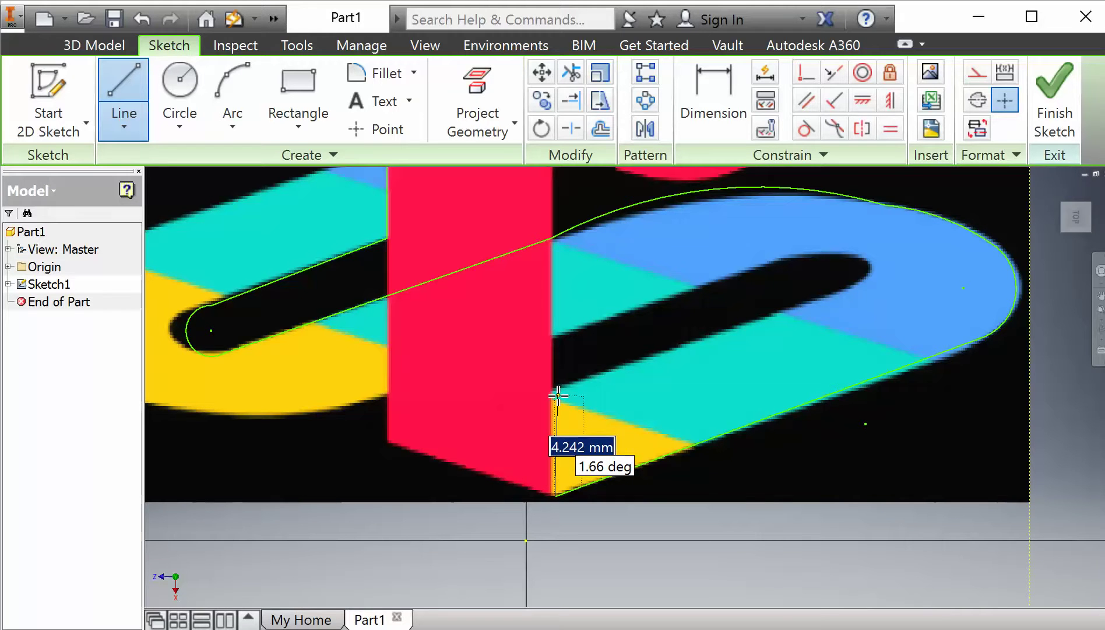
pyautogui.click(556, 398)
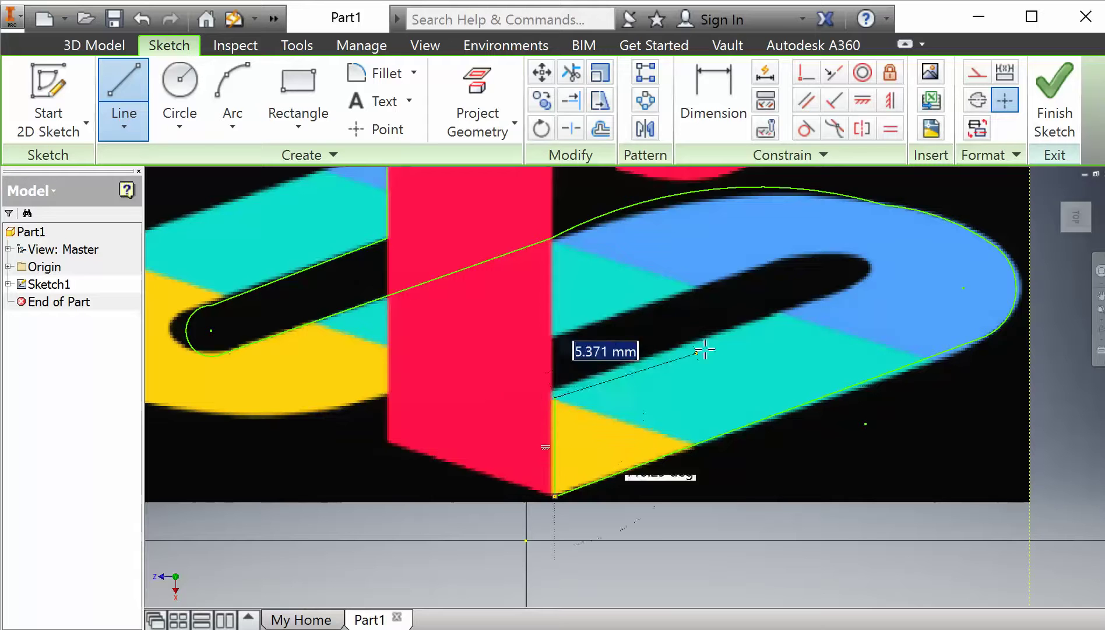
pyautogui.click(836, 291)
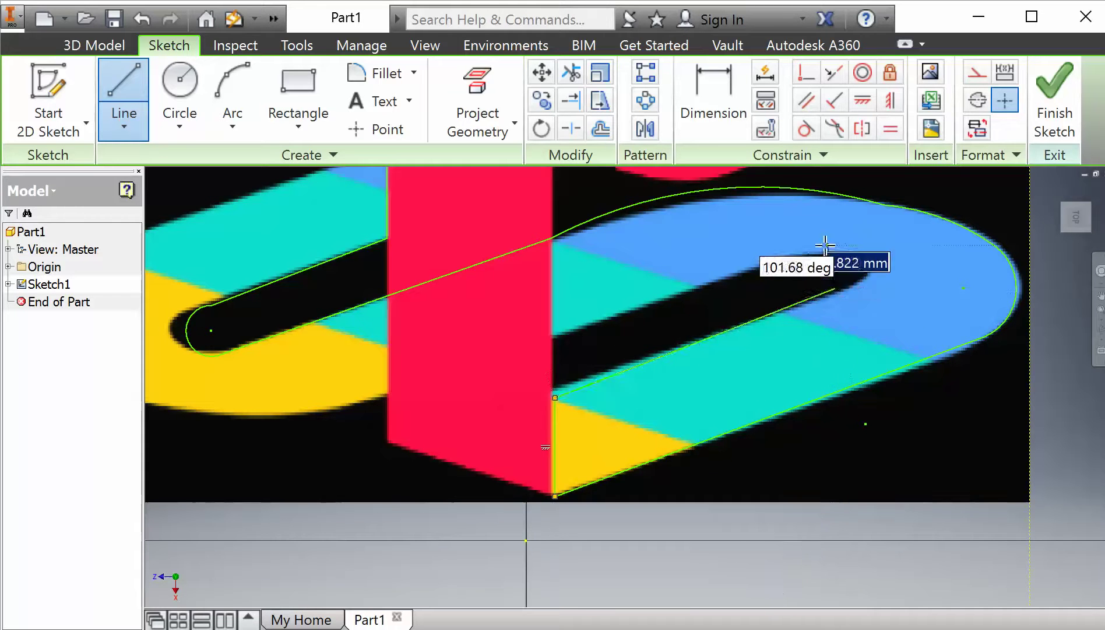
pyautogui.press('Escape')
# Try a single three-point arc from the end of the right slot's lower-edge line around its rounded end, and undo it
pyautogui.click(232, 87)
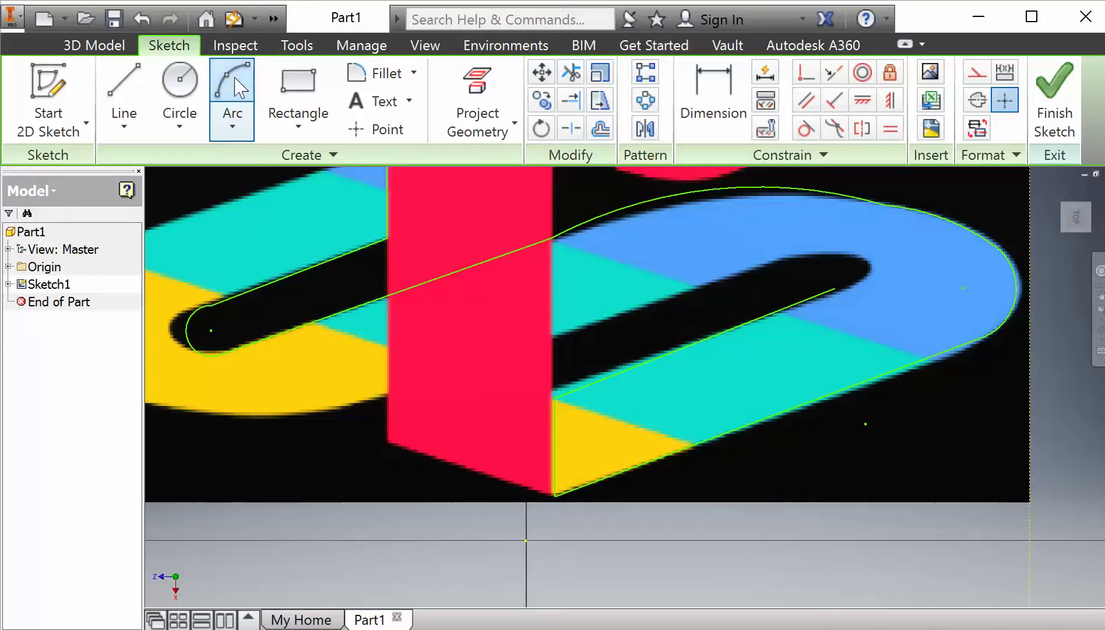
pyautogui.click(833, 287)
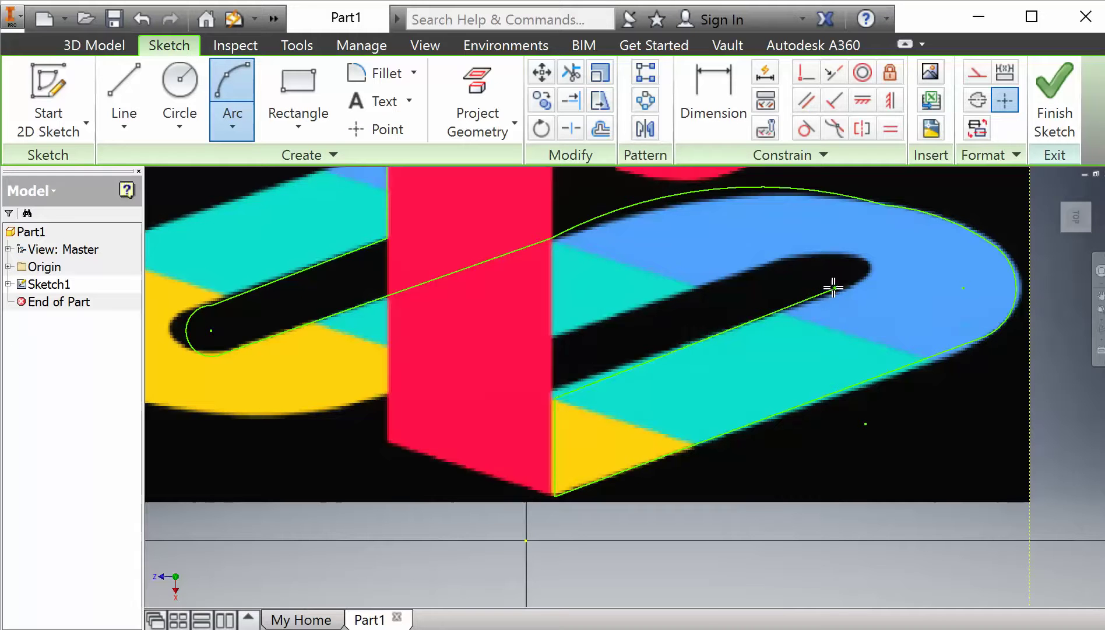
pyautogui.click(860, 260)
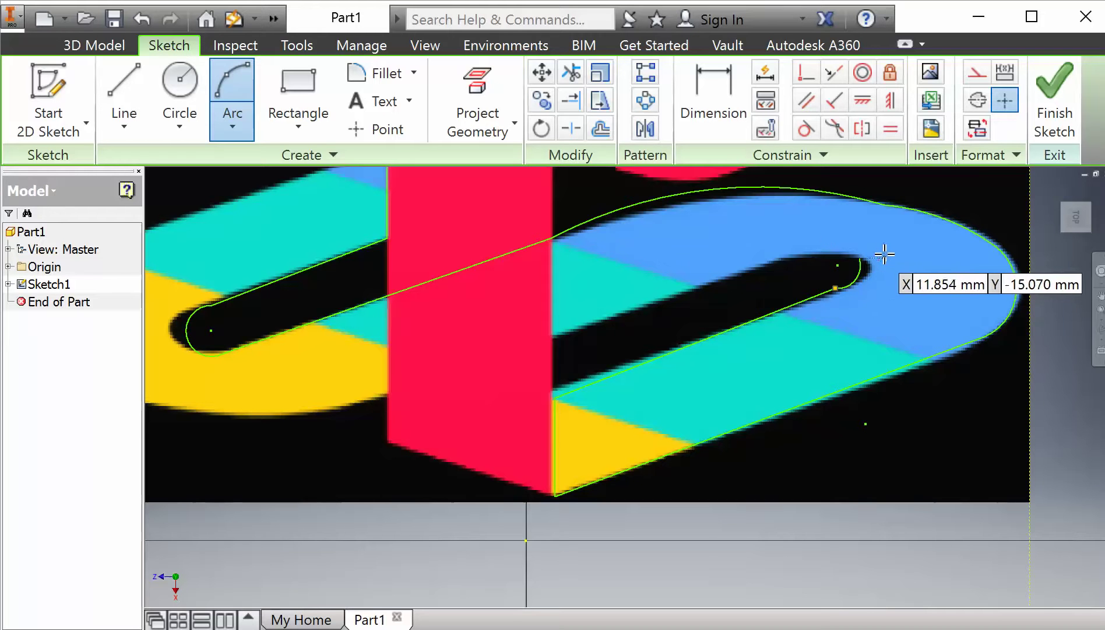
pyautogui.hotkey('ctrl', 'z')
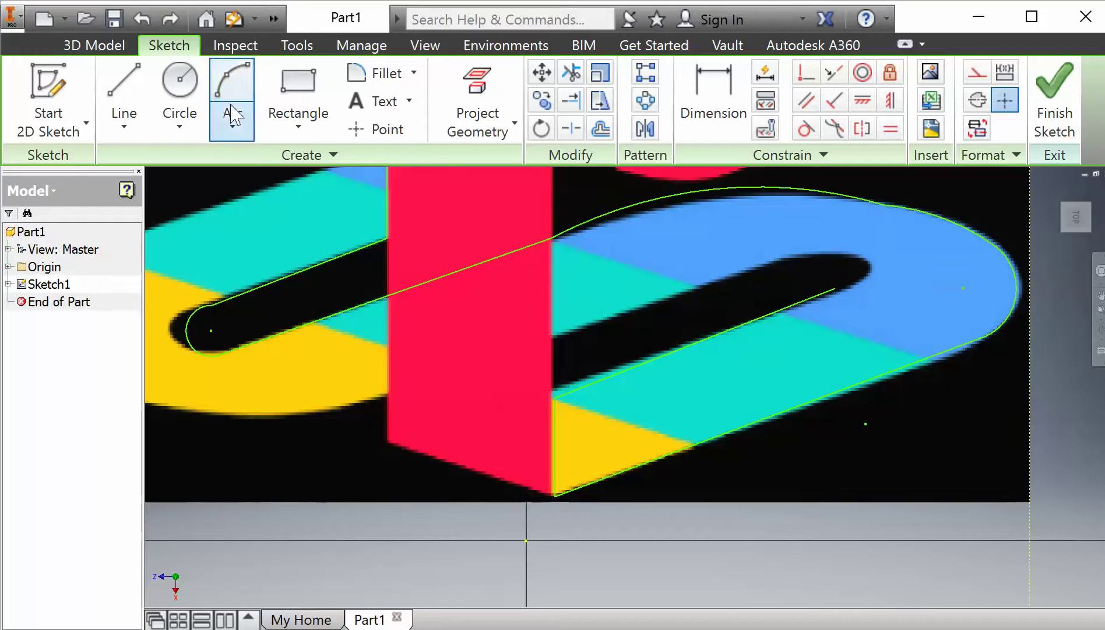
# Draw three connected three-point arcs around the right slot's rounded end, from the lower-edge line's end to the slot's upper edge
pyautogui.click(233, 93)
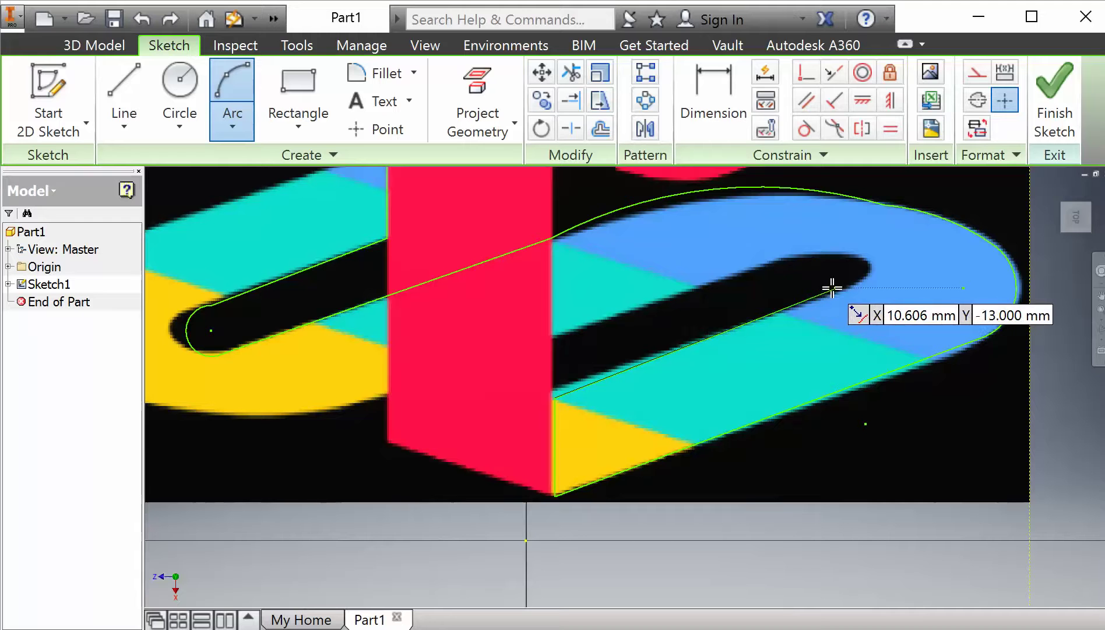
pyautogui.click(833, 288)
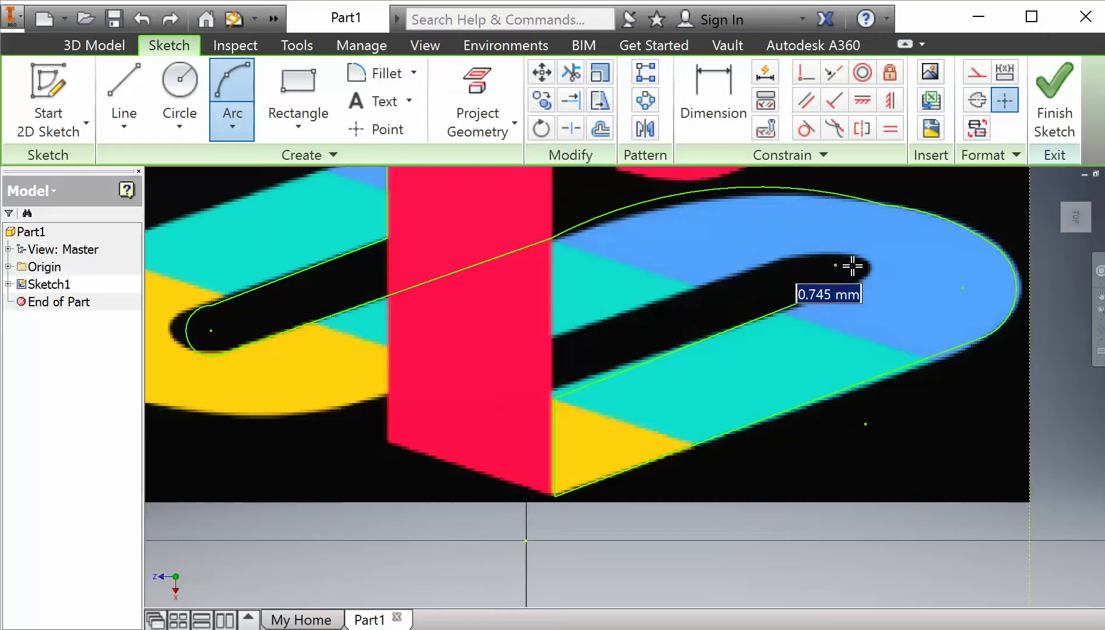
pyautogui.click(860, 274)
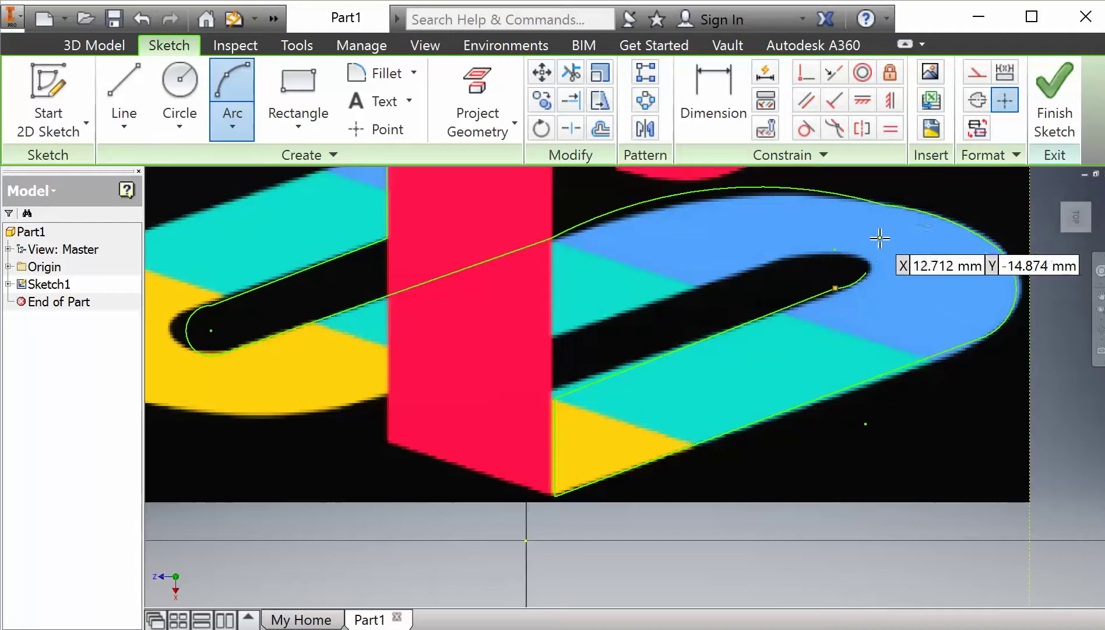
pyautogui.click(867, 271)
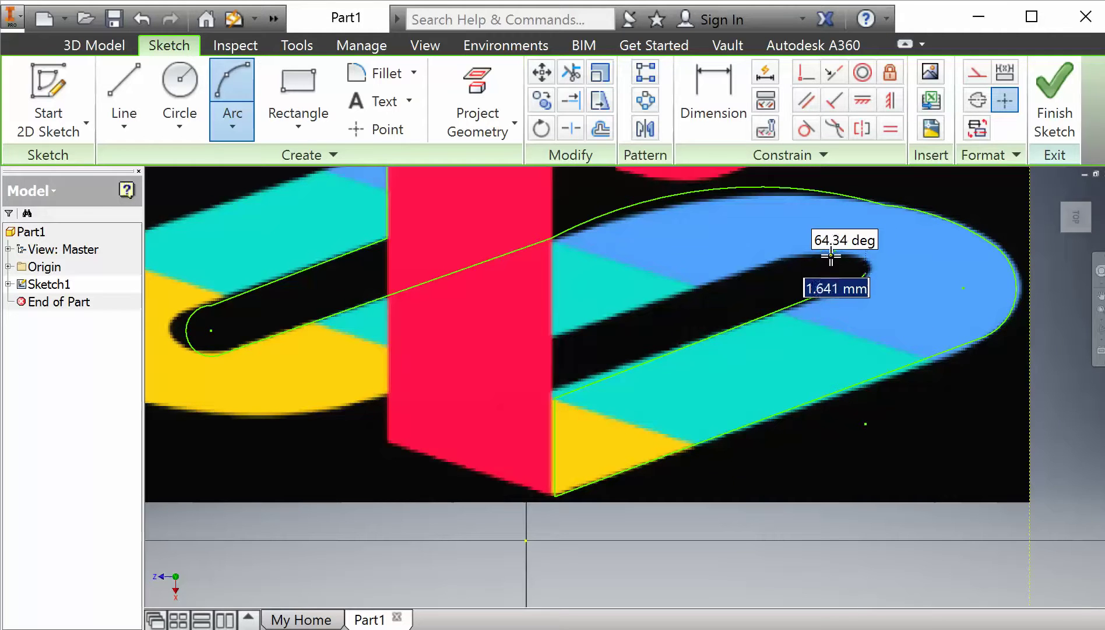
pyautogui.click(855, 257)
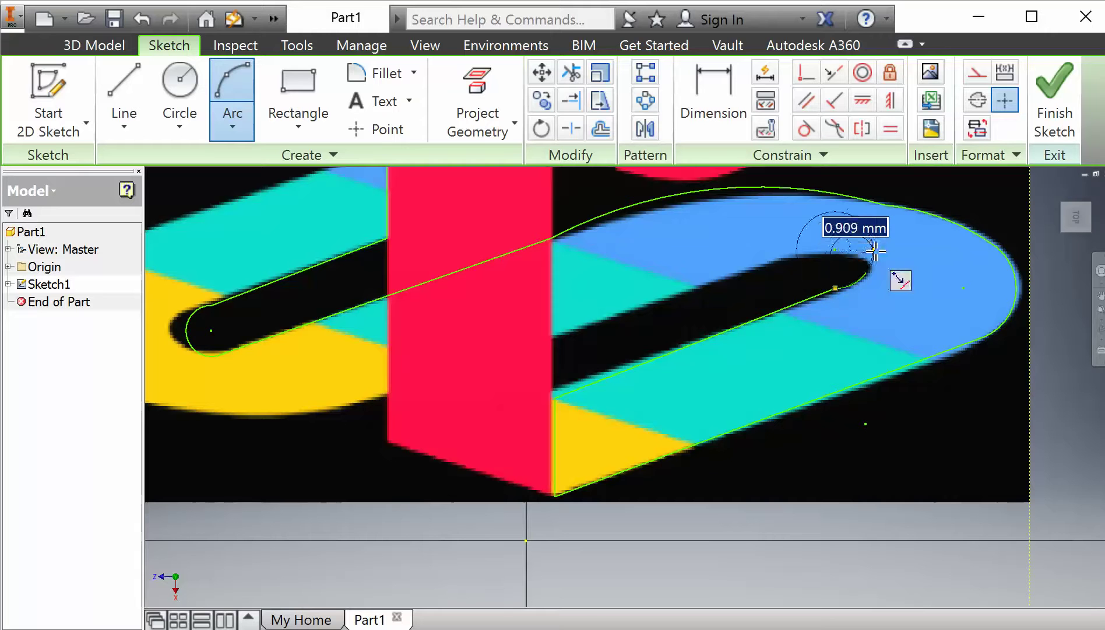
pyautogui.click(866, 259)
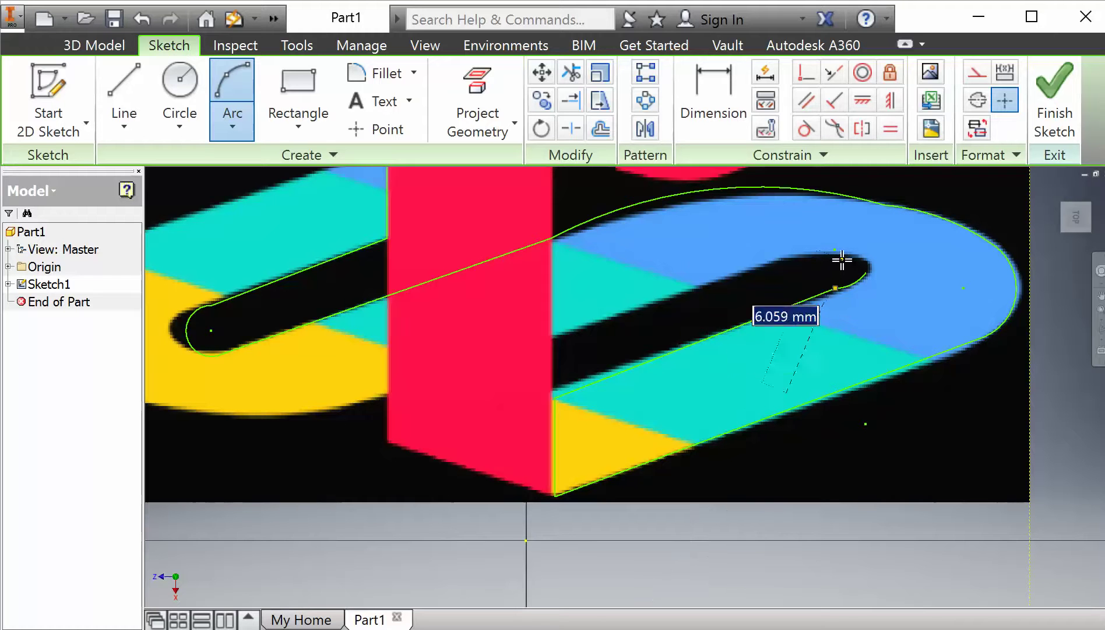
pyautogui.click(849, 260)
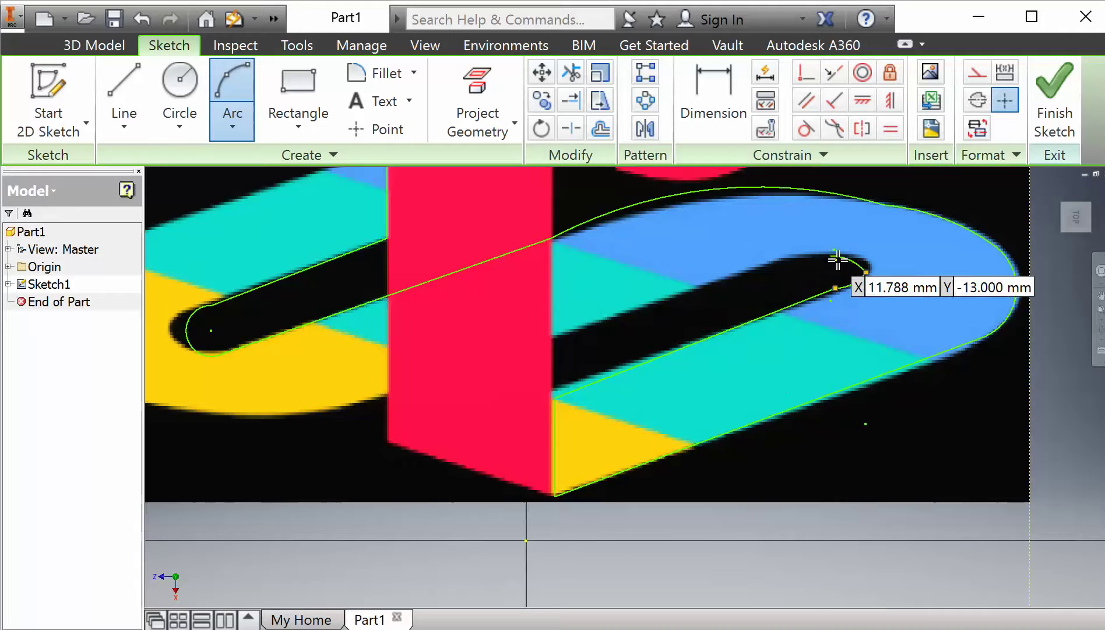
pyautogui.click(833, 254)
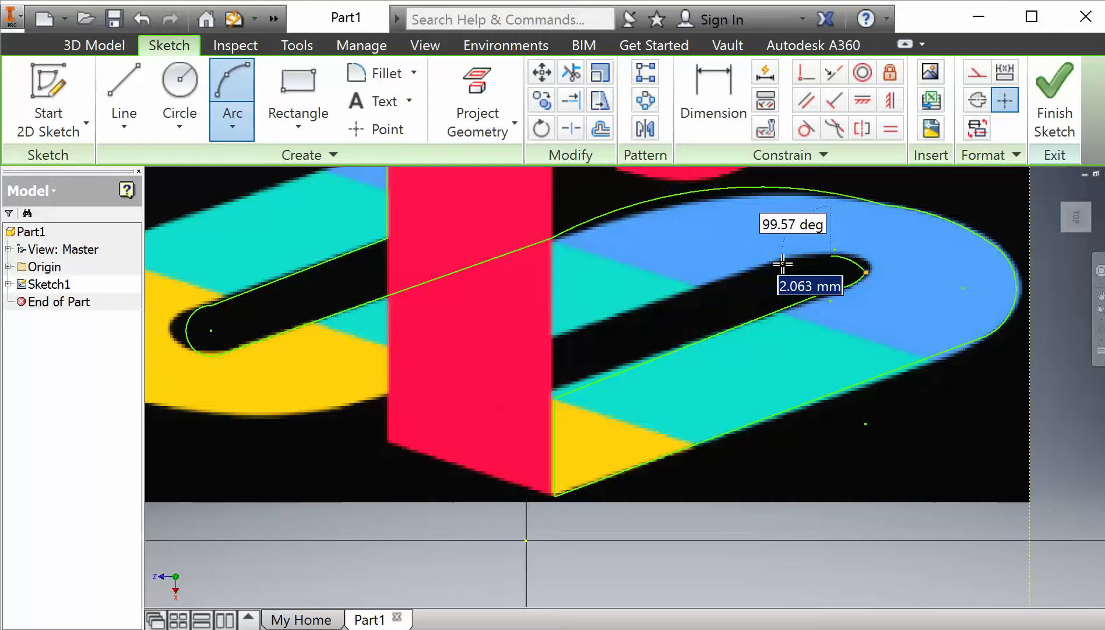
pyautogui.click(782, 264)
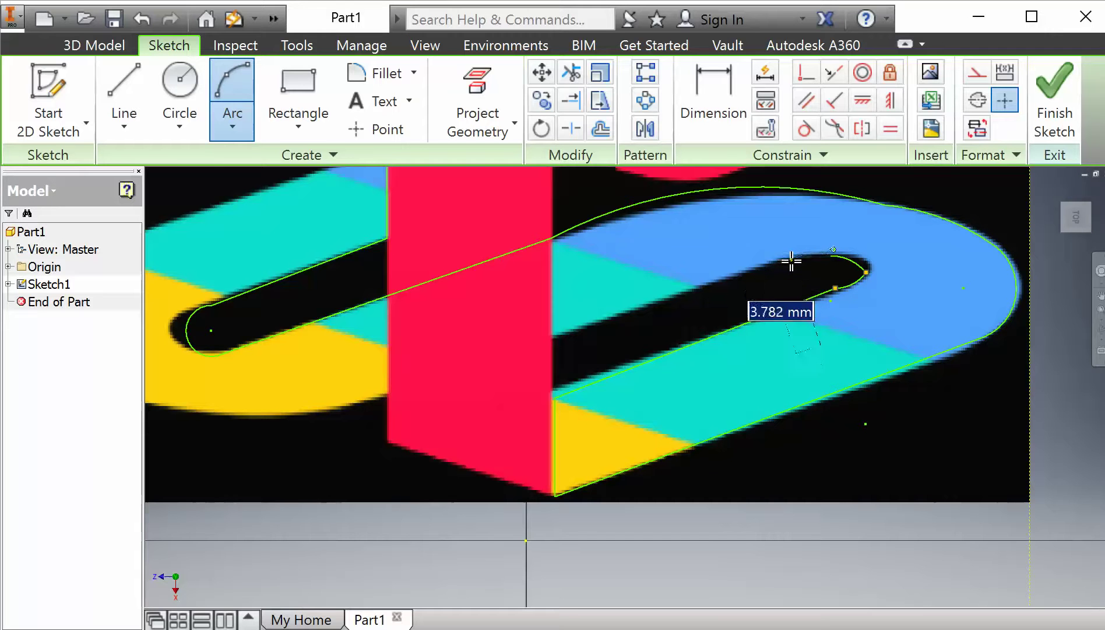
pyautogui.click(791, 261)
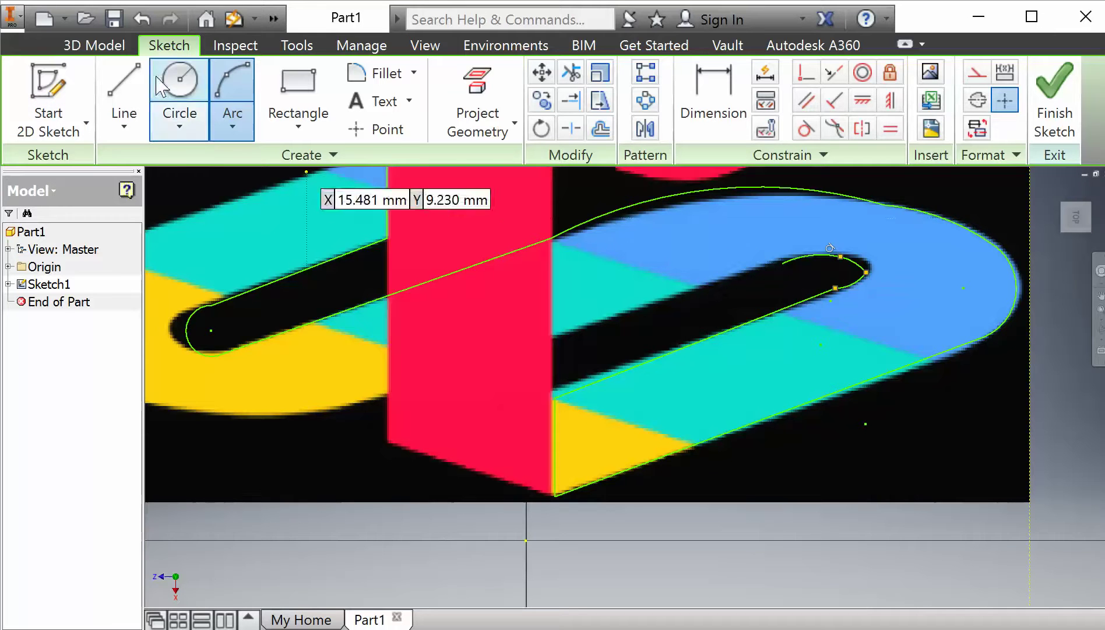
# Draw a line from the last arc's end along the right slot's upper edge, across the P stem to just inside its left edge
pyautogui.click(123, 88)
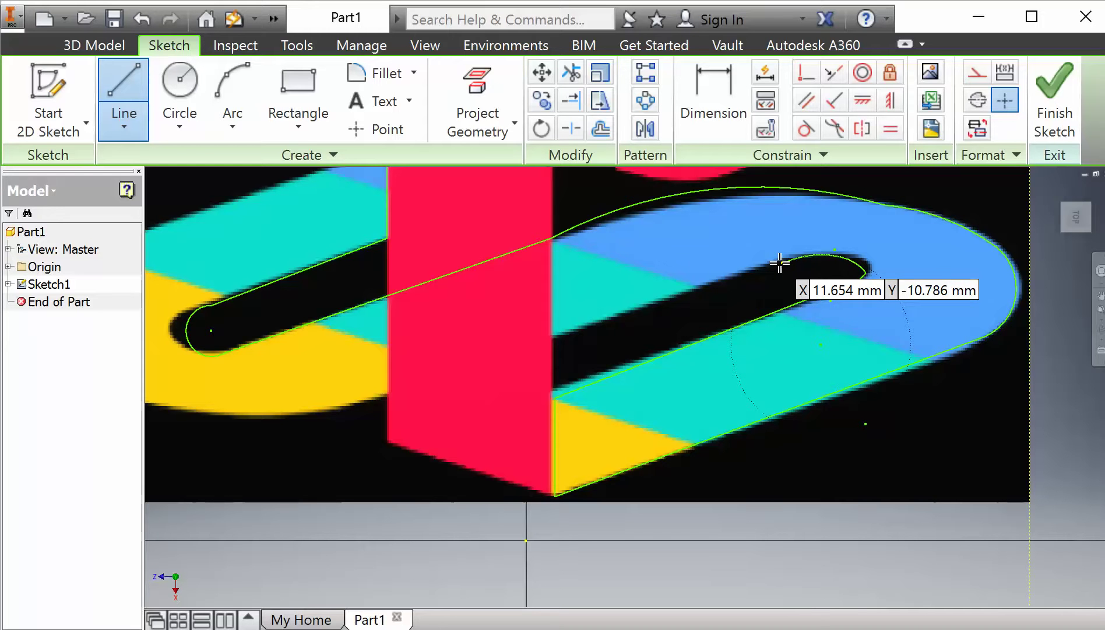
pyautogui.click(783, 266)
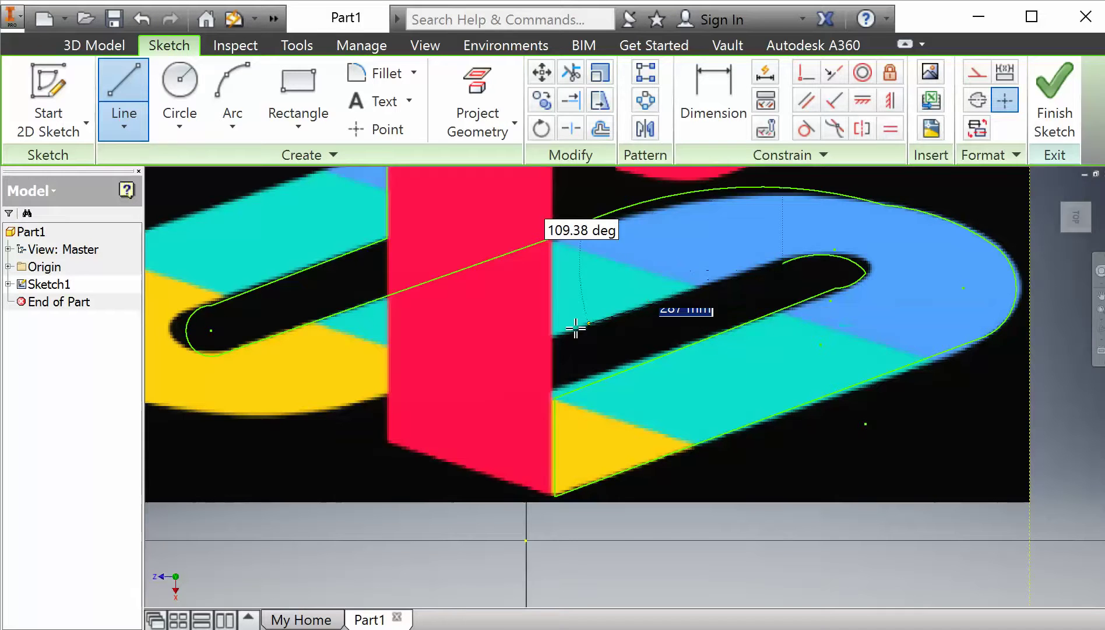
pyautogui.click(397, 394)
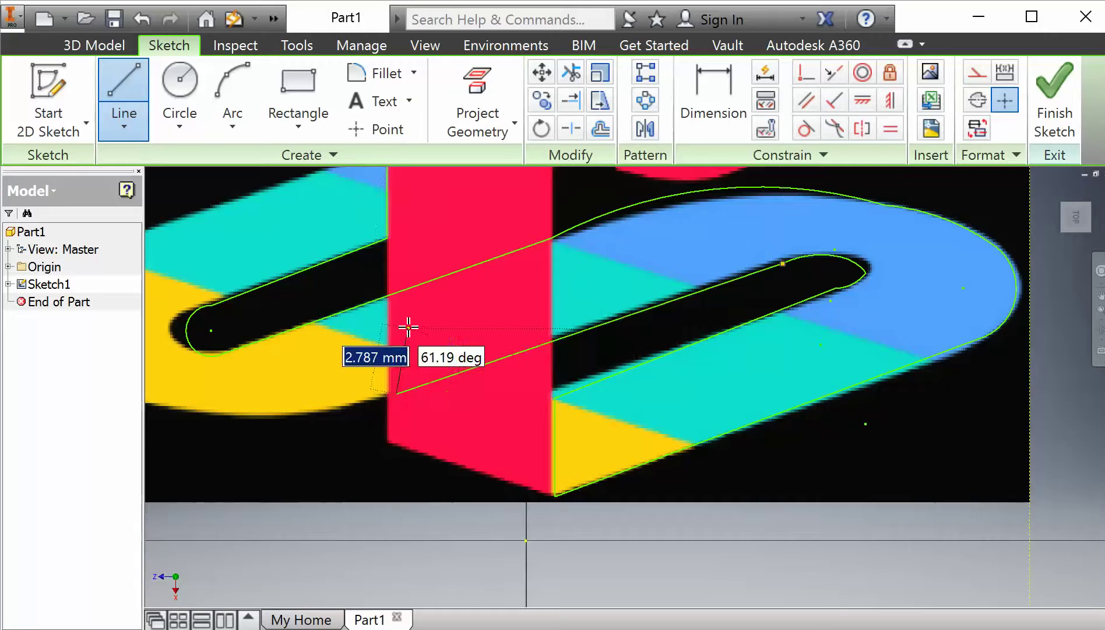
pyautogui.press('Escape')
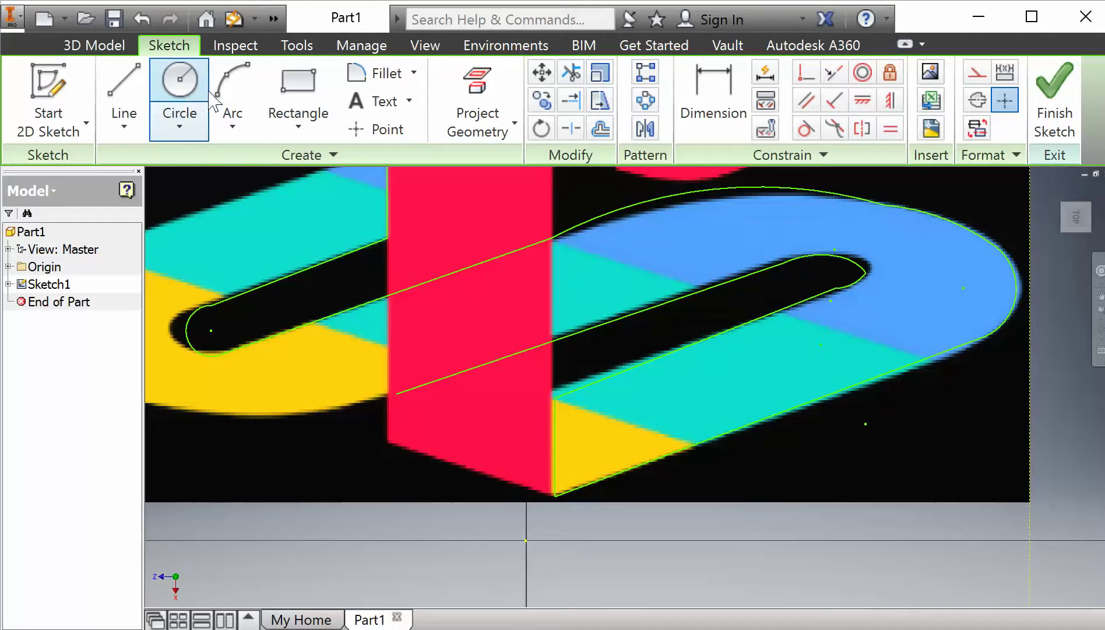
# Draw a three-point arc of about 29.5 mm radius from that line's end along the left yellow band's lower edge
pyautogui.click(232, 105)
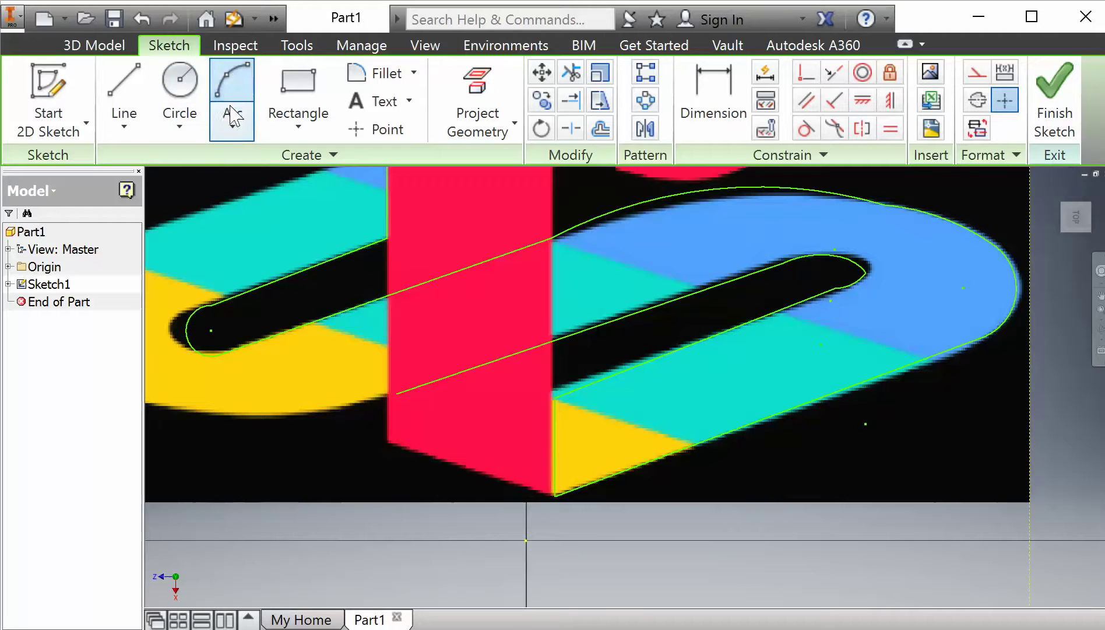
pyautogui.click(397, 394)
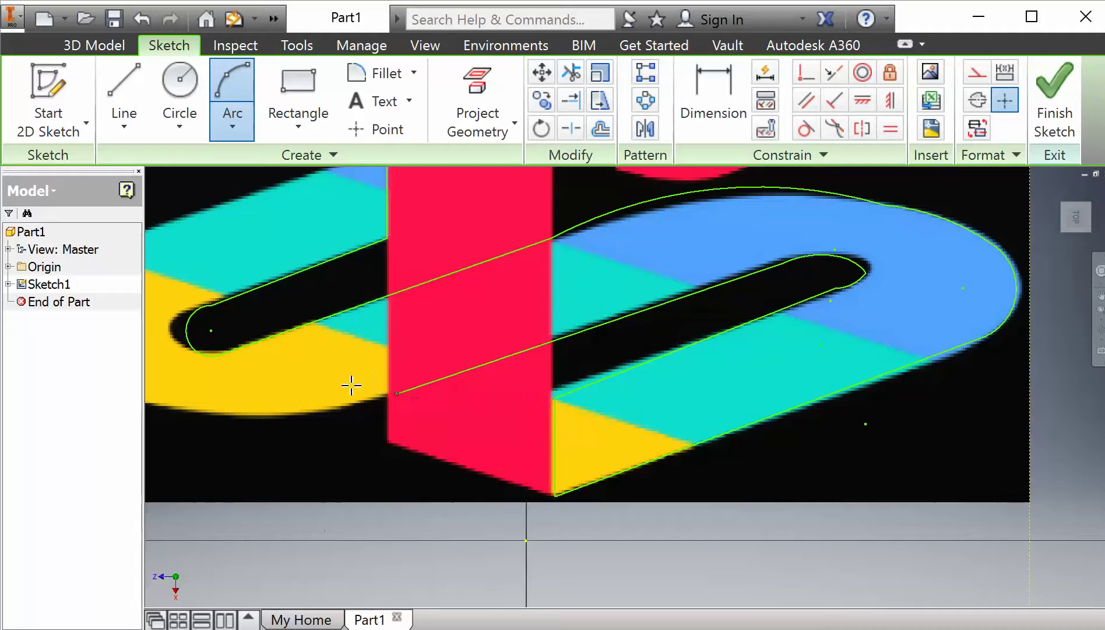
pyautogui.click(204, 406)
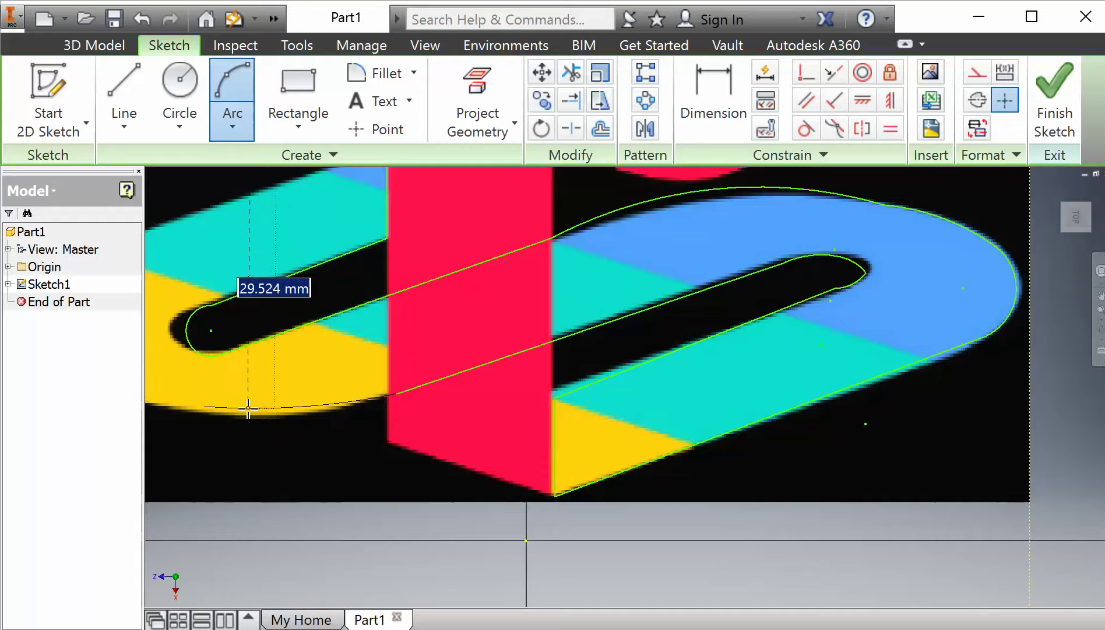
pyautogui.click(248, 408)
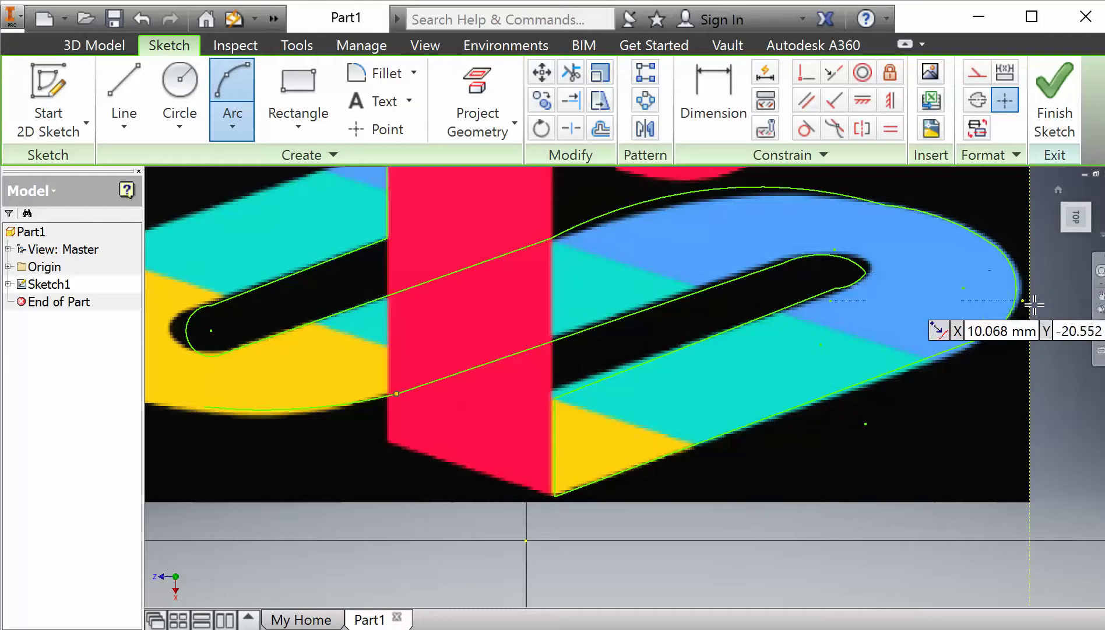
pyautogui.moveTo(319, 350)
pyautogui.mouseDown()
pyautogui.moveTo(568, 397)
pyautogui.moveTo(669, 395)
pyautogui.mouseUp()
pyautogui.press('Escape')
pyautogui.click(246, 49)
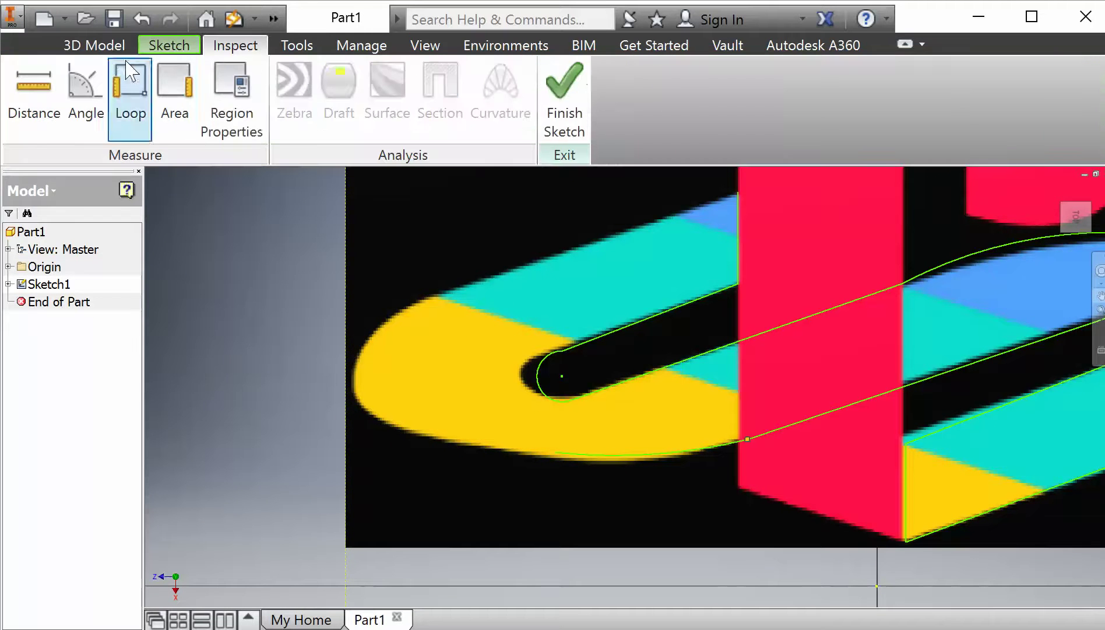
pyautogui.click(166, 45)
pyautogui.click(217, 79)
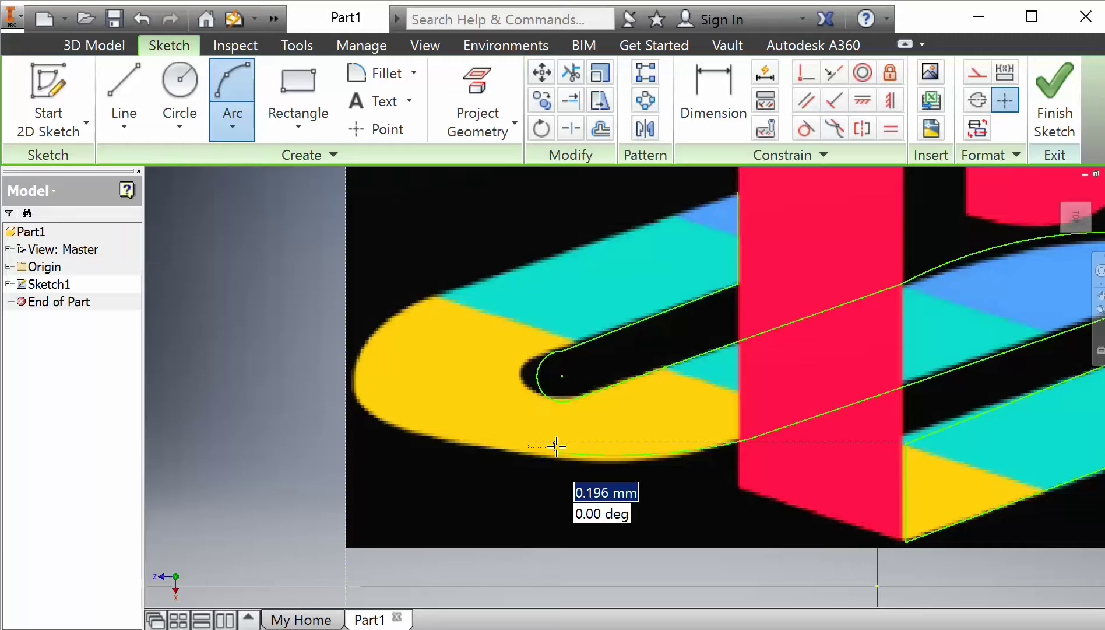
pyautogui.click(228, 131)
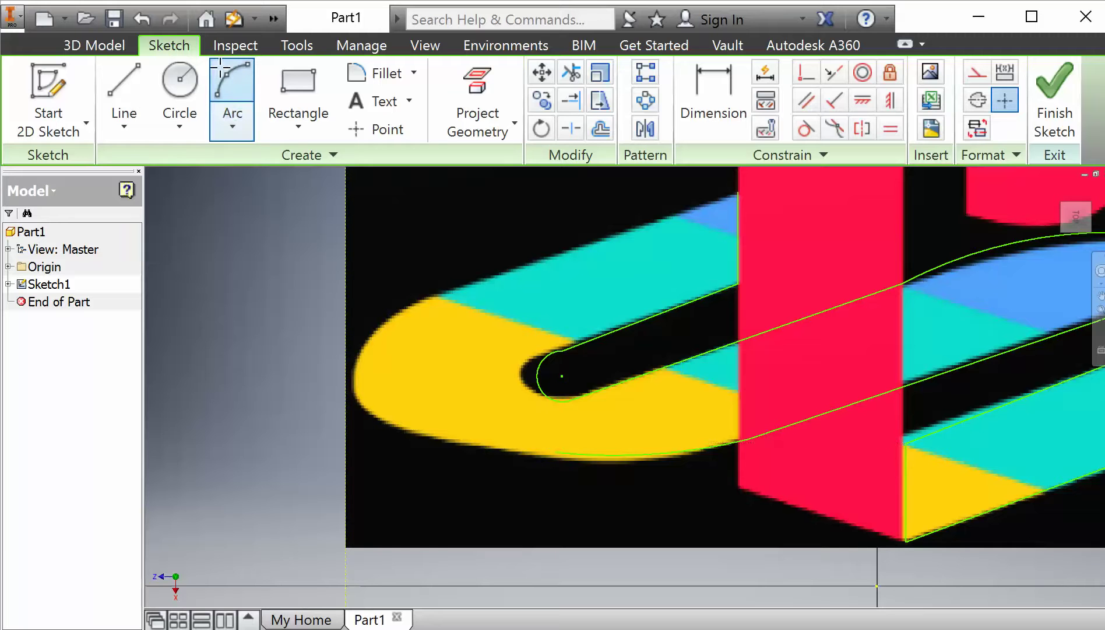
pyautogui.click(554, 452)
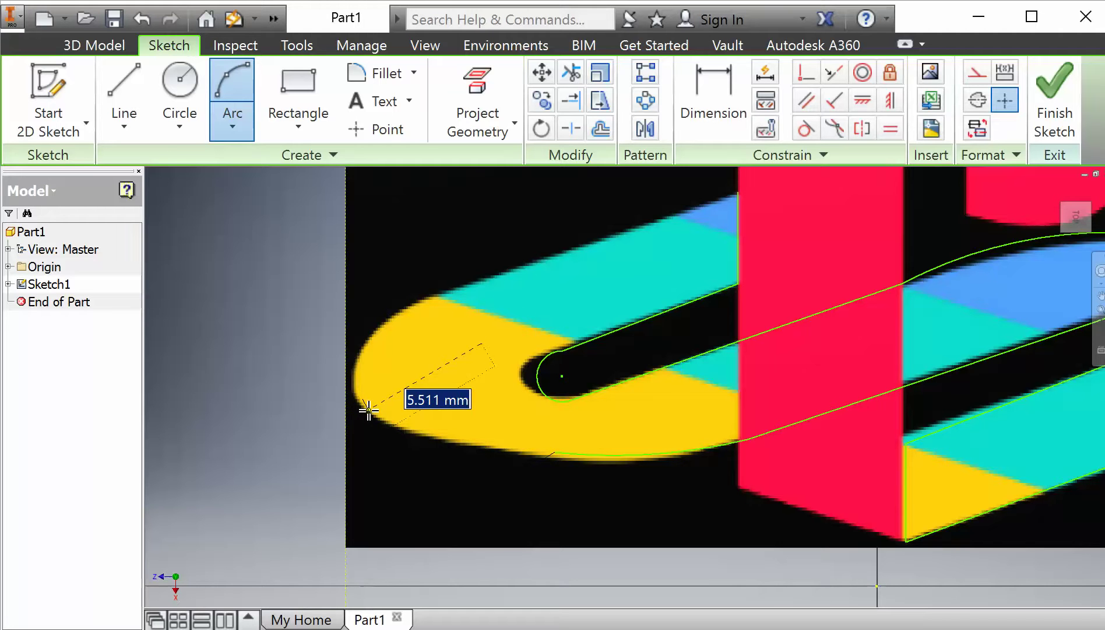
pyautogui.press('Escape')
pyautogui.press('Escape')
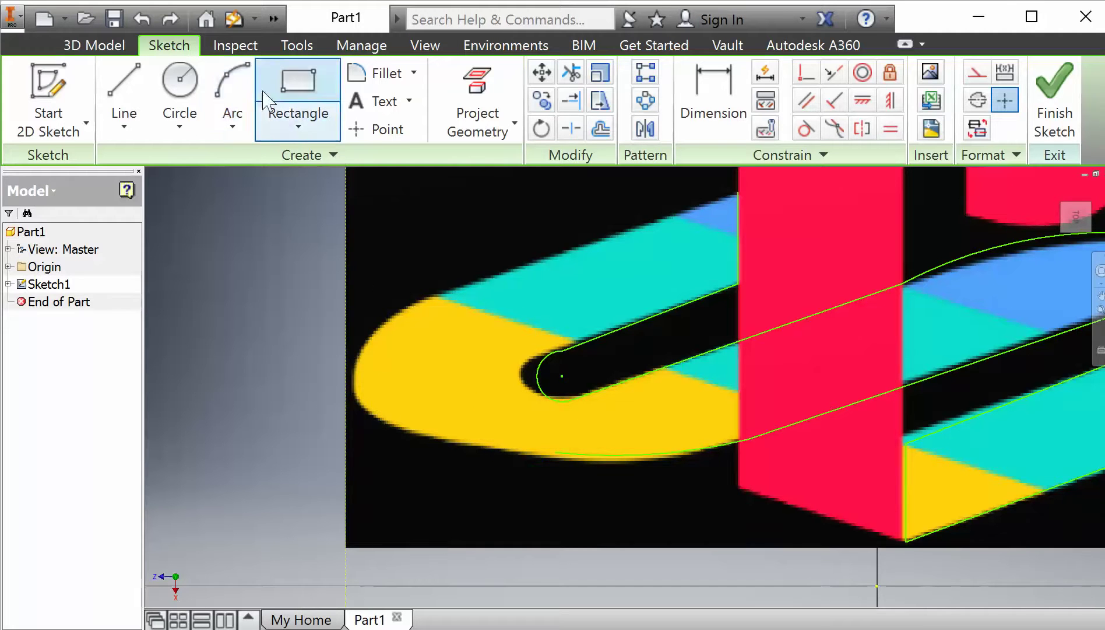
# Draw a three-point arc from the yellow band arc's end along the band's lower-left edge to where the rounded end begins
pyautogui.click(233, 102)
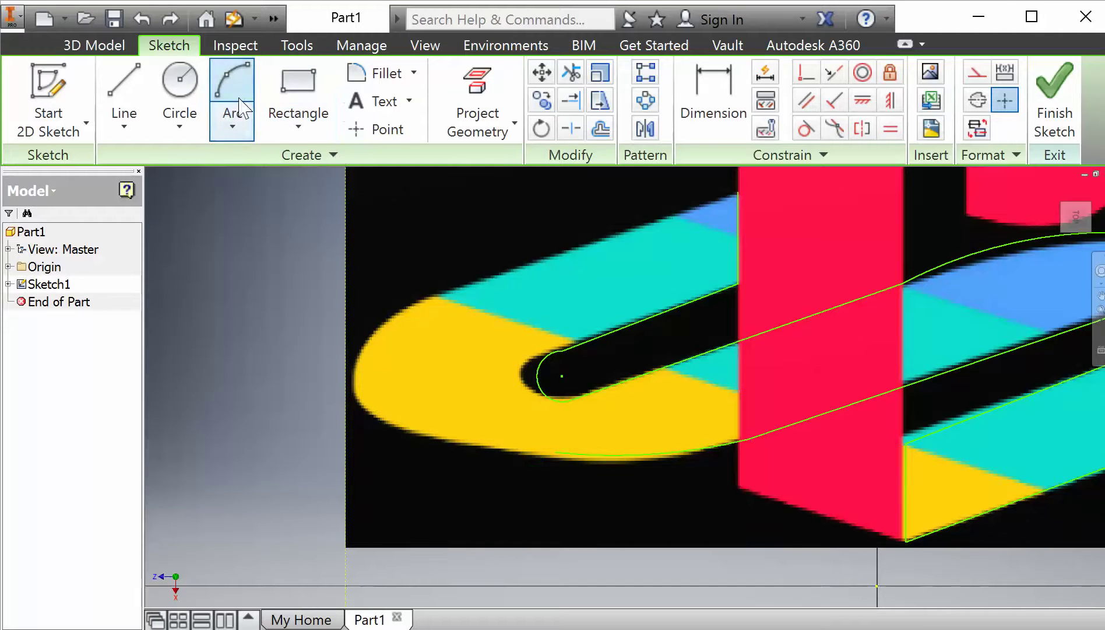
pyautogui.click(555, 452)
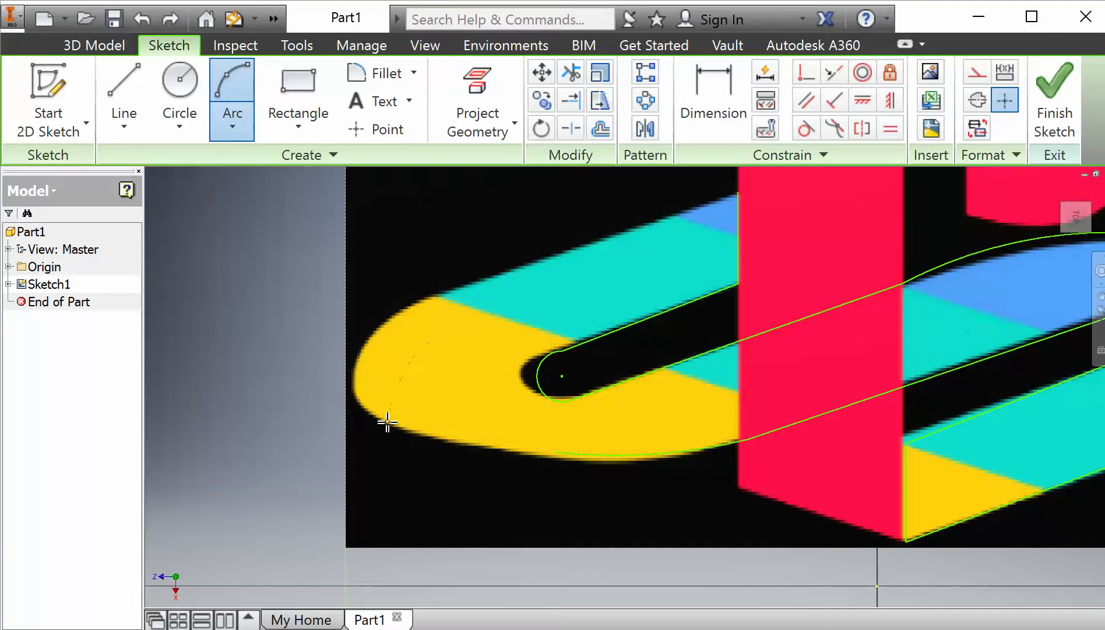
pyautogui.click(387, 421)
pyautogui.click(445, 435)
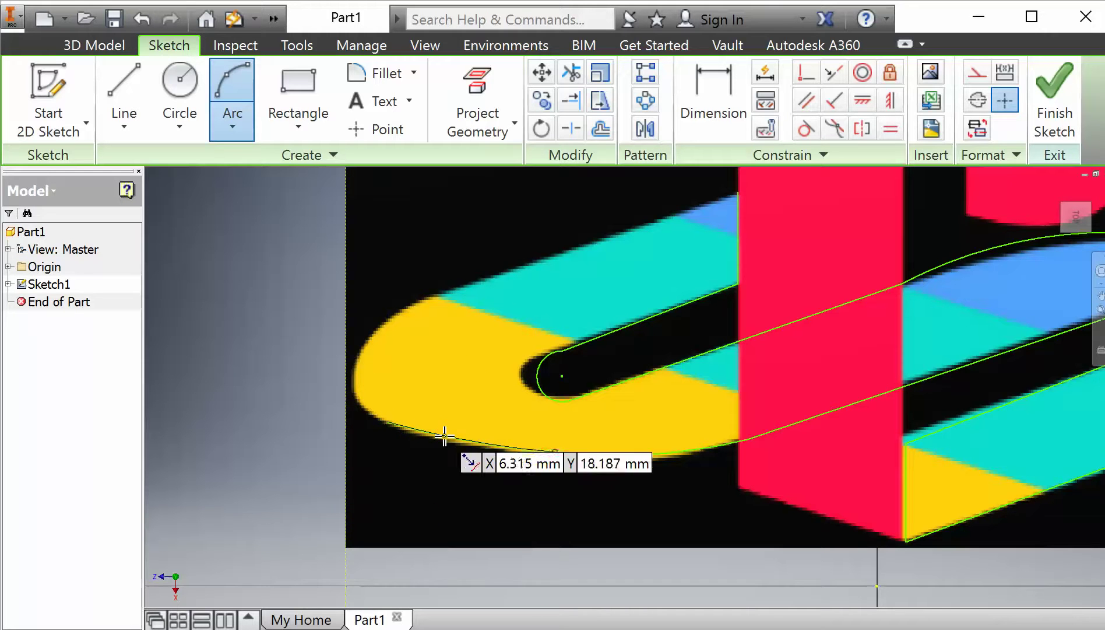
# Draw two connected three-point arcs around the yellow band's rounded left end, up to the start of the teal band's upper edge
pyautogui.click(387, 421)
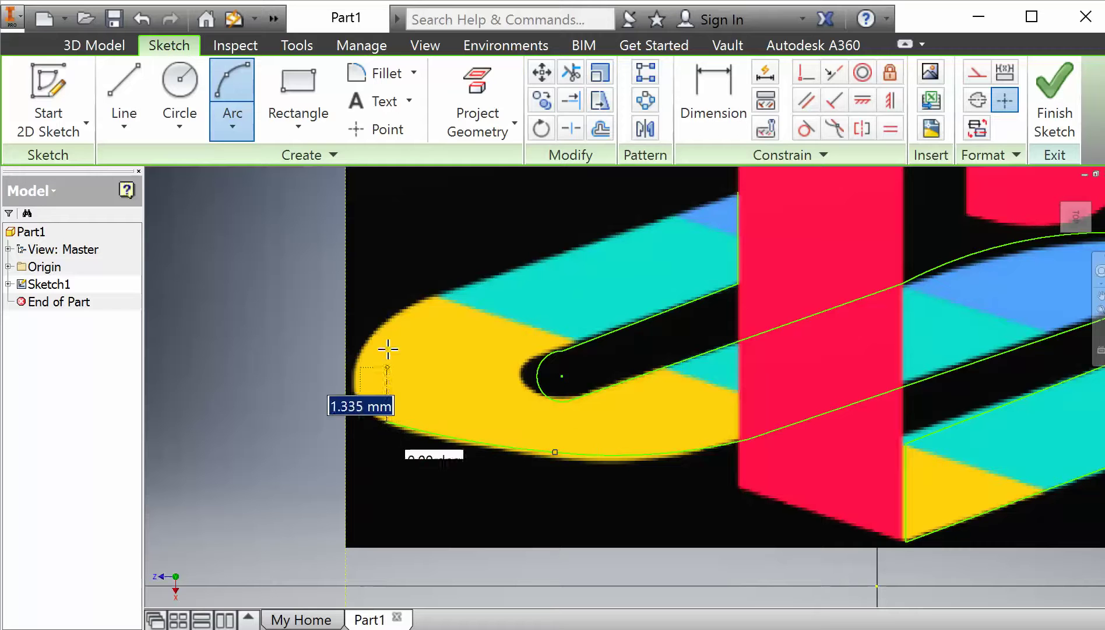
pyautogui.click(382, 326)
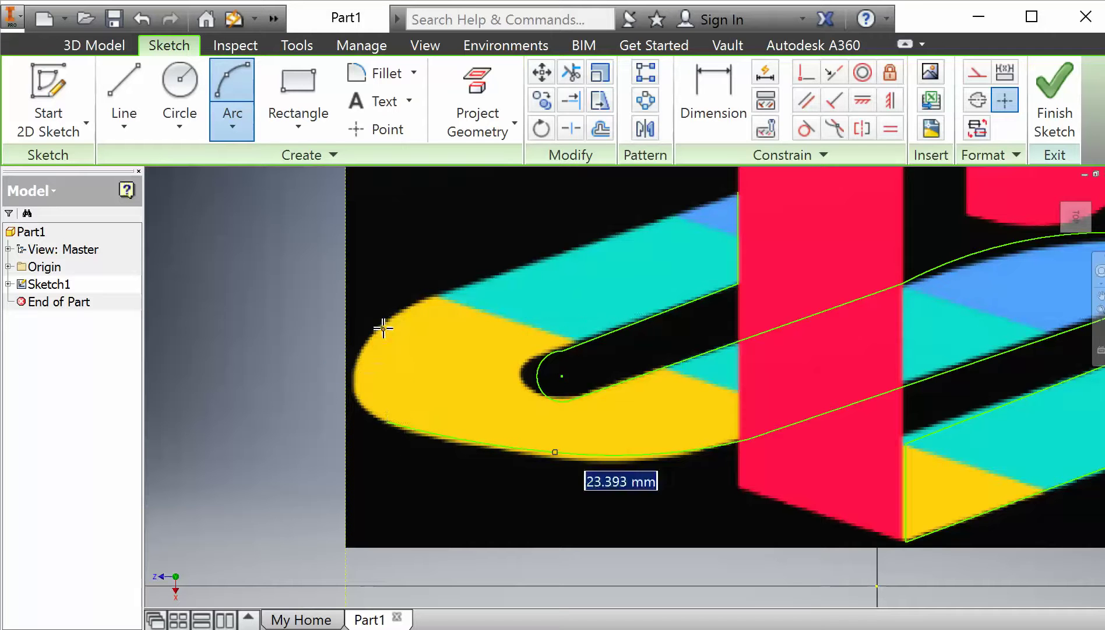
pyautogui.click(370, 342)
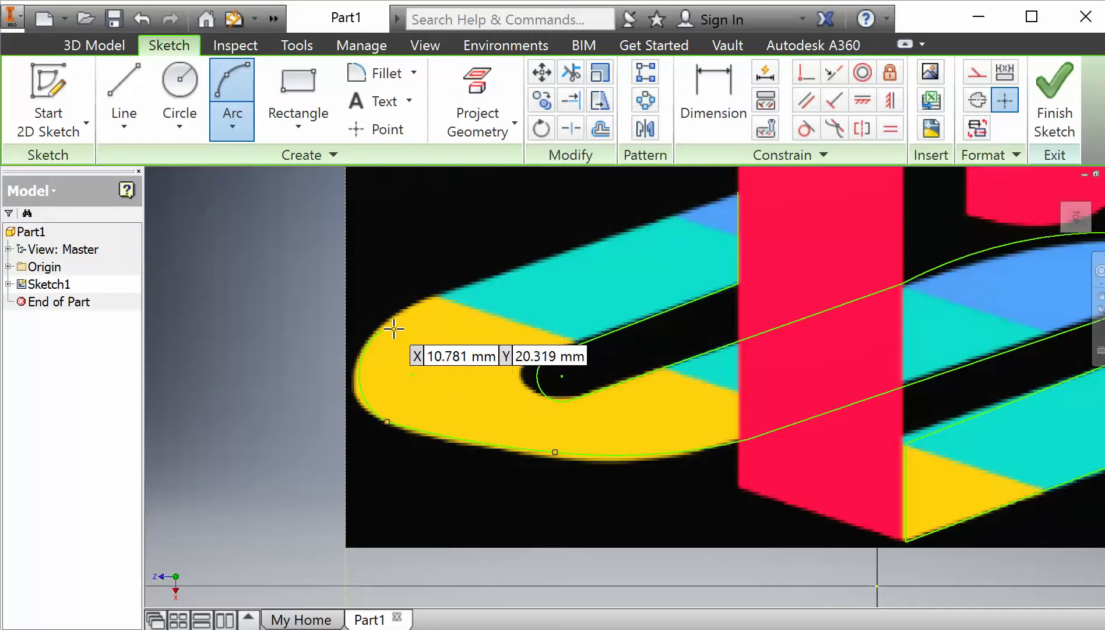
pyautogui.click(383, 330)
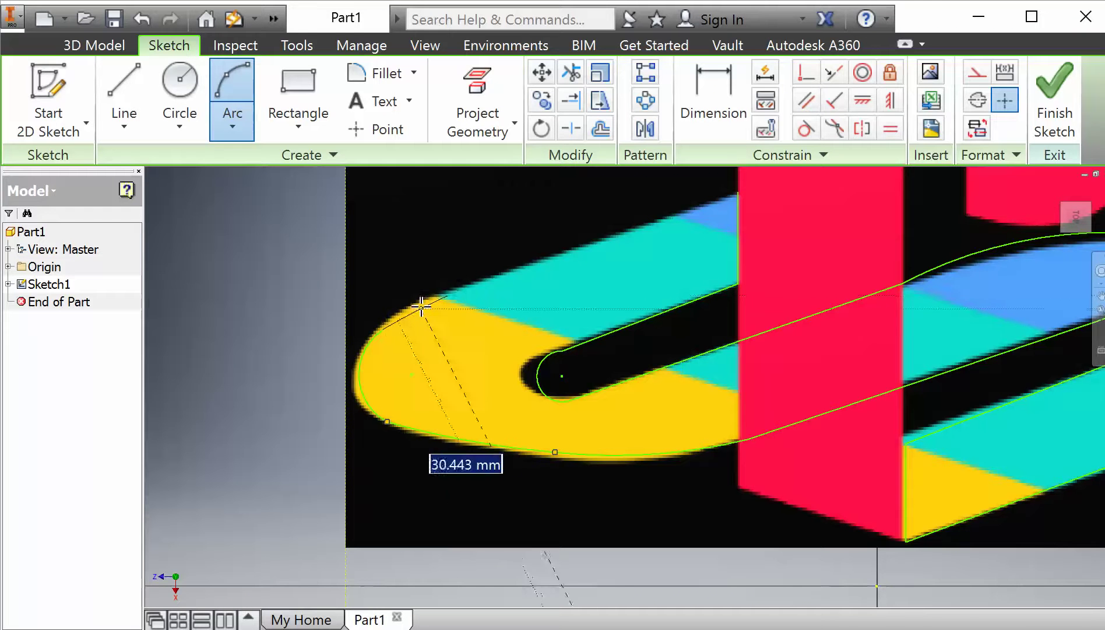
pyautogui.click(458, 290)
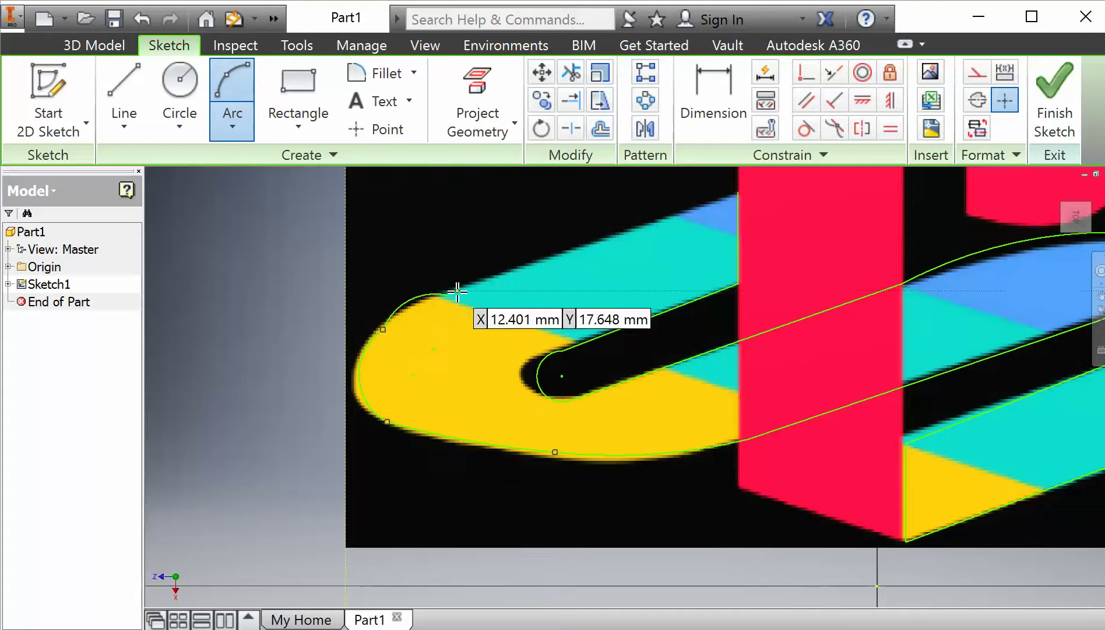
# Undo the last arc and redraw it with about 4.4 mm radius along the yellow band's upper-left edge, ending at the teal band
pyautogui.hotkey('ctrl', 'z')
pyautogui.click(248, 96)
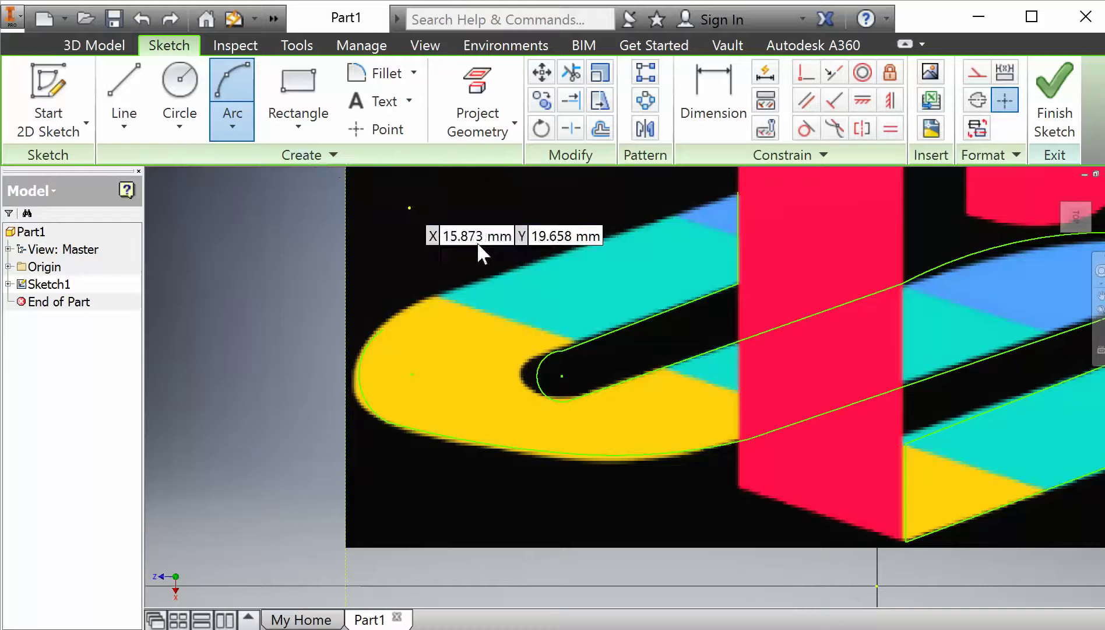
pyautogui.scroll(2, 444, 275)
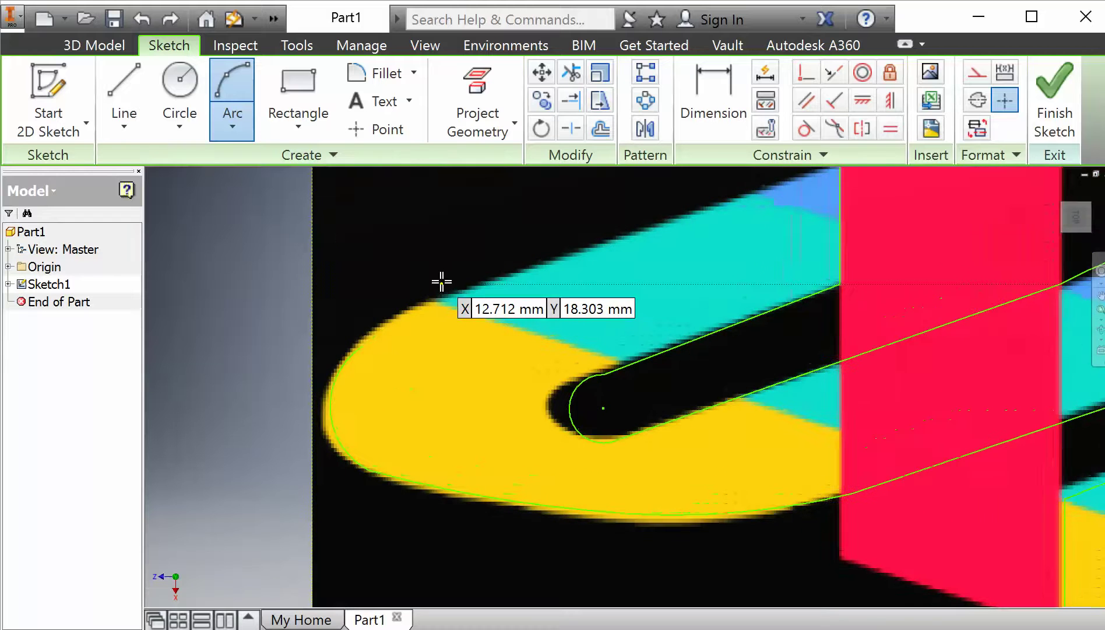
pyautogui.click(363, 344)
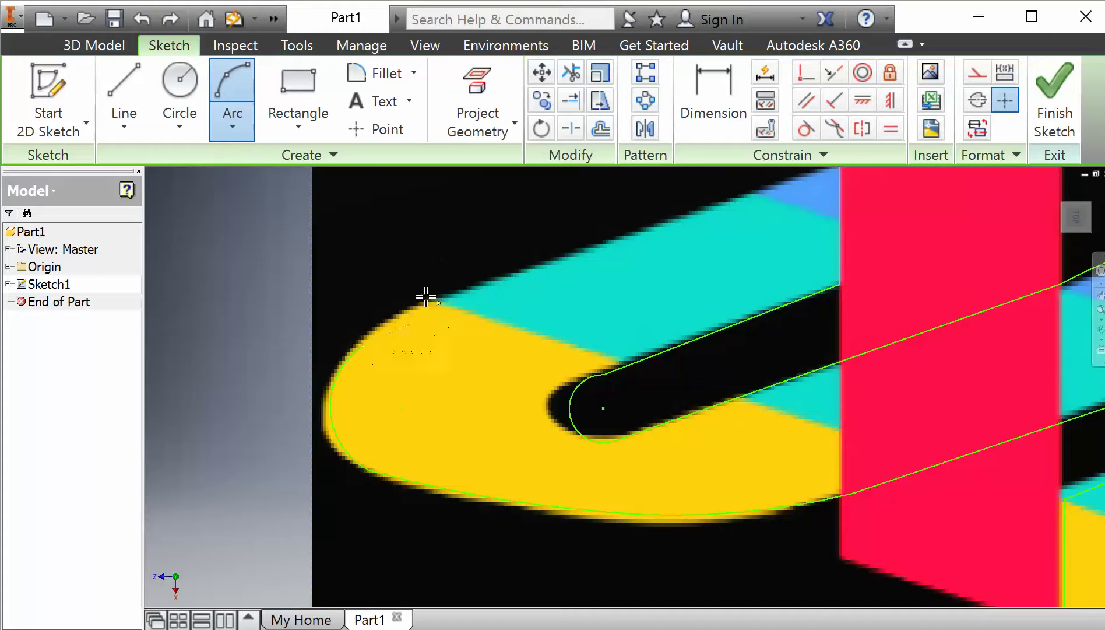
pyautogui.click(424, 299)
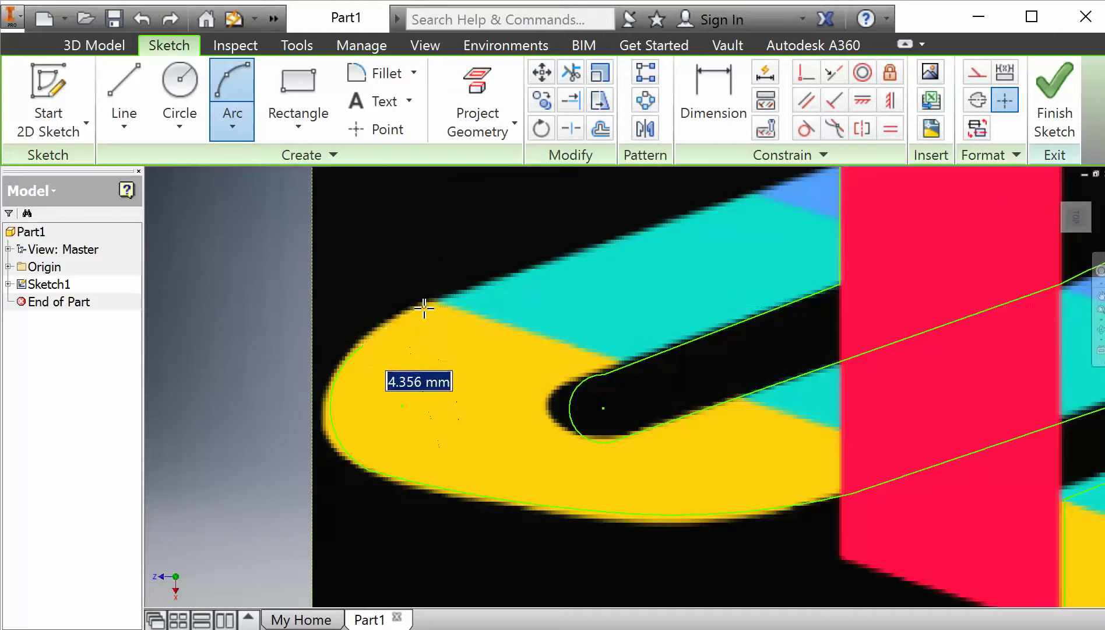
pyautogui.click(425, 307)
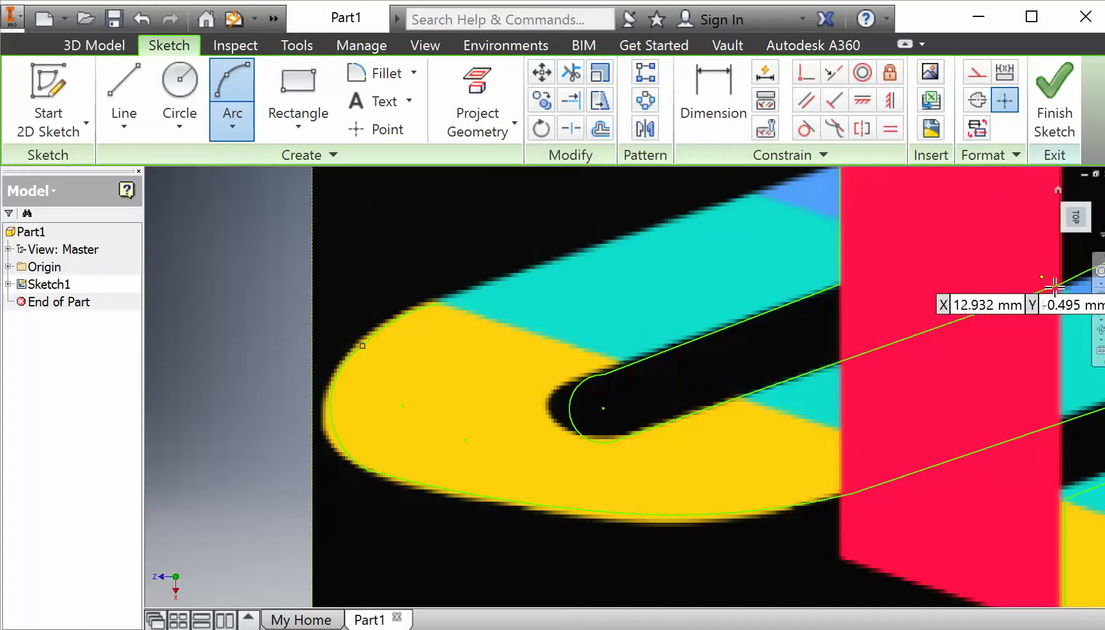
# Draw a line along the teal band's upper edge from the arc's end to the vertical line at the P stem, and finish the sketch
pyautogui.click(1097, 293)
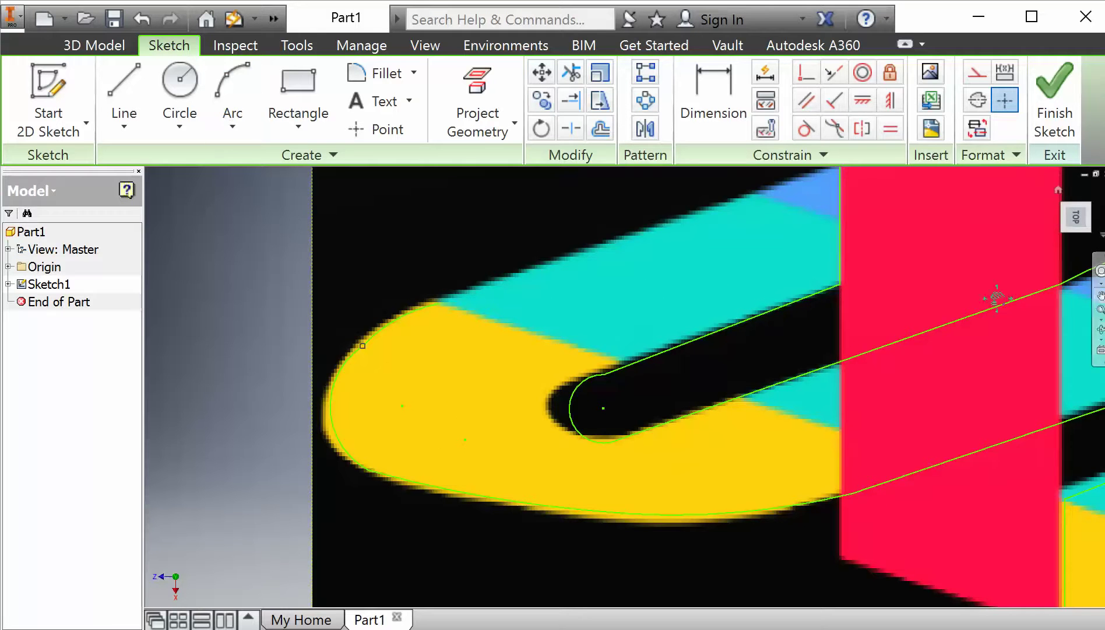
pyautogui.moveTo(862, 272); pyautogui.dragTo(721, 476)
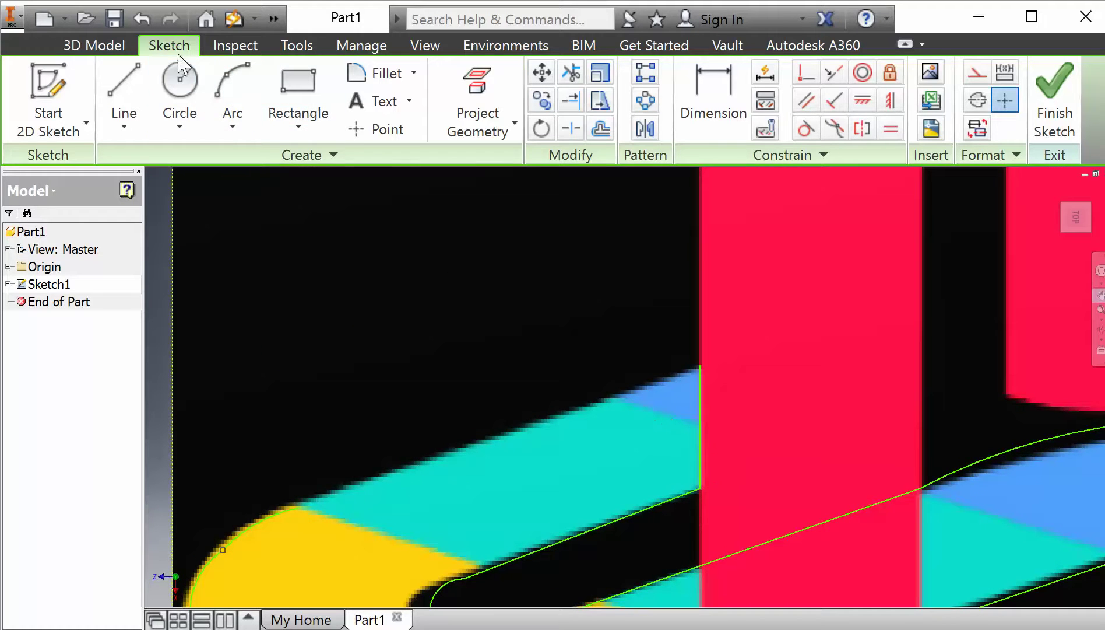
pyautogui.click(124, 85)
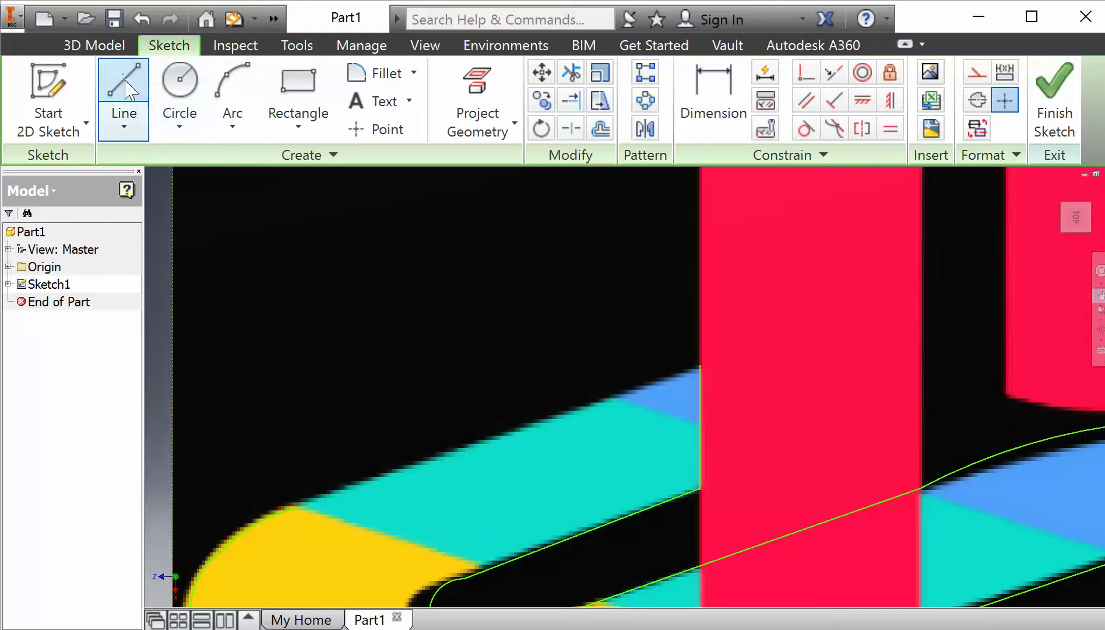
pyautogui.click(302, 505)
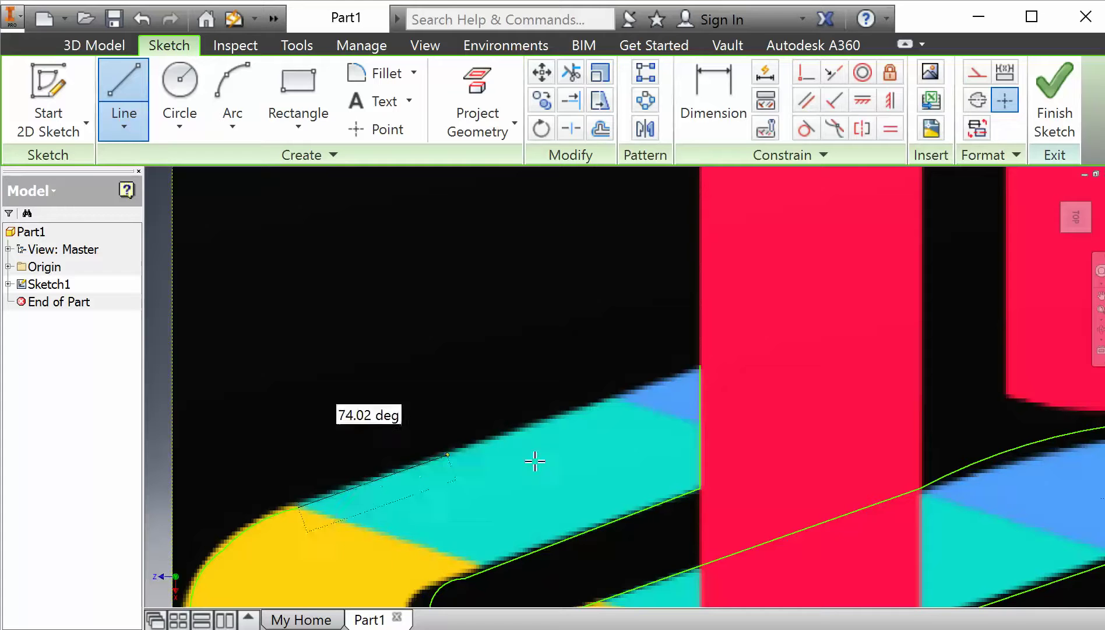
pyautogui.doubleClick(700, 366)
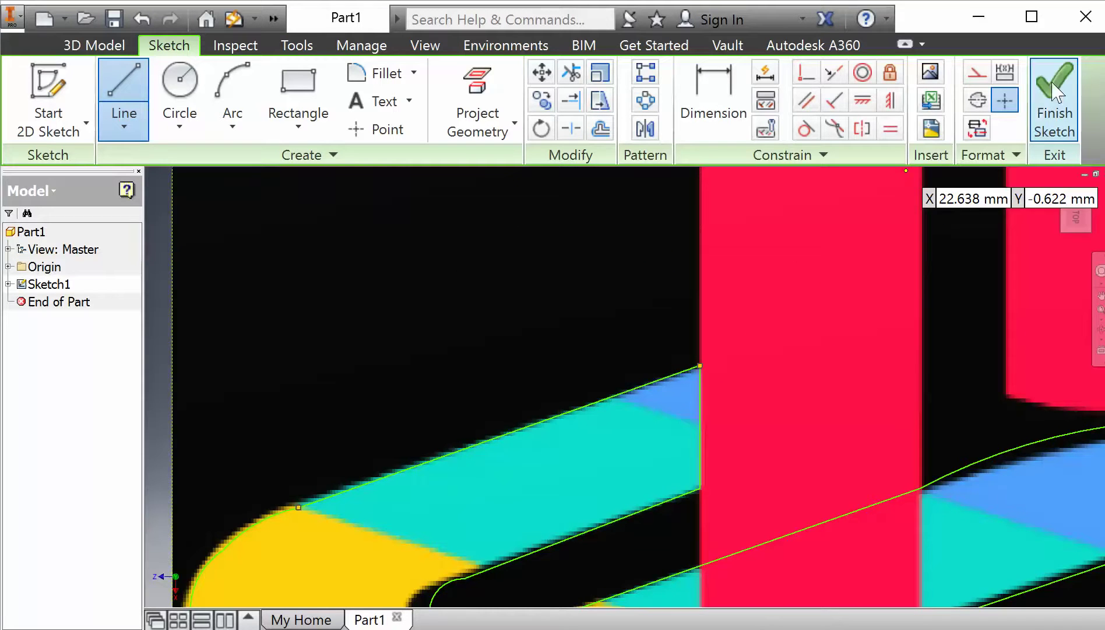
pyautogui.scroll(5, 787, 336)
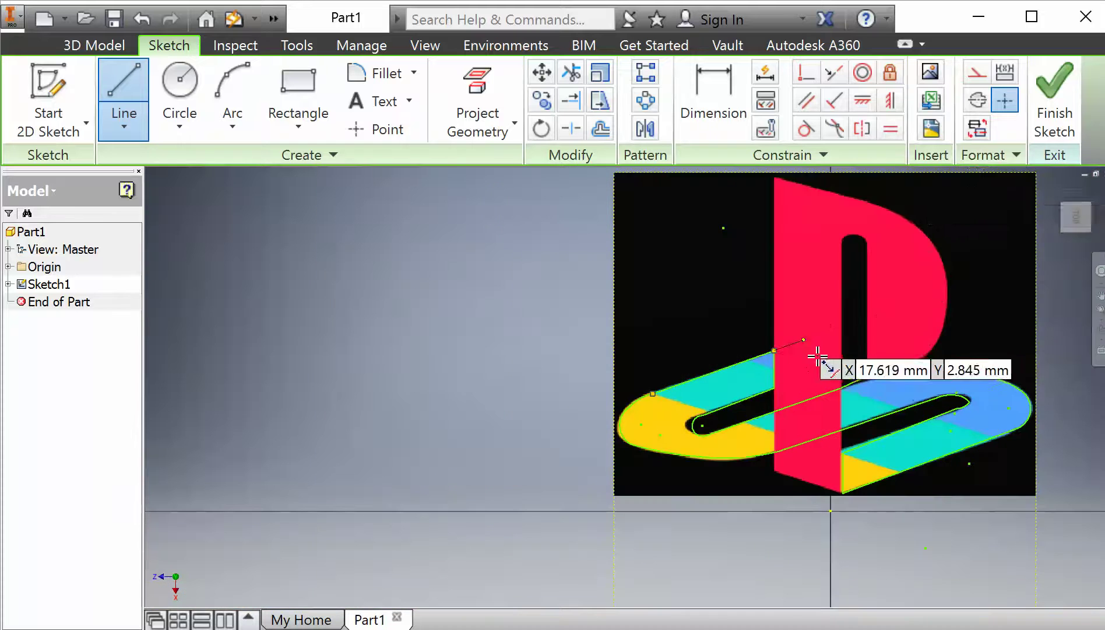
pyautogui.click(1054, 96)
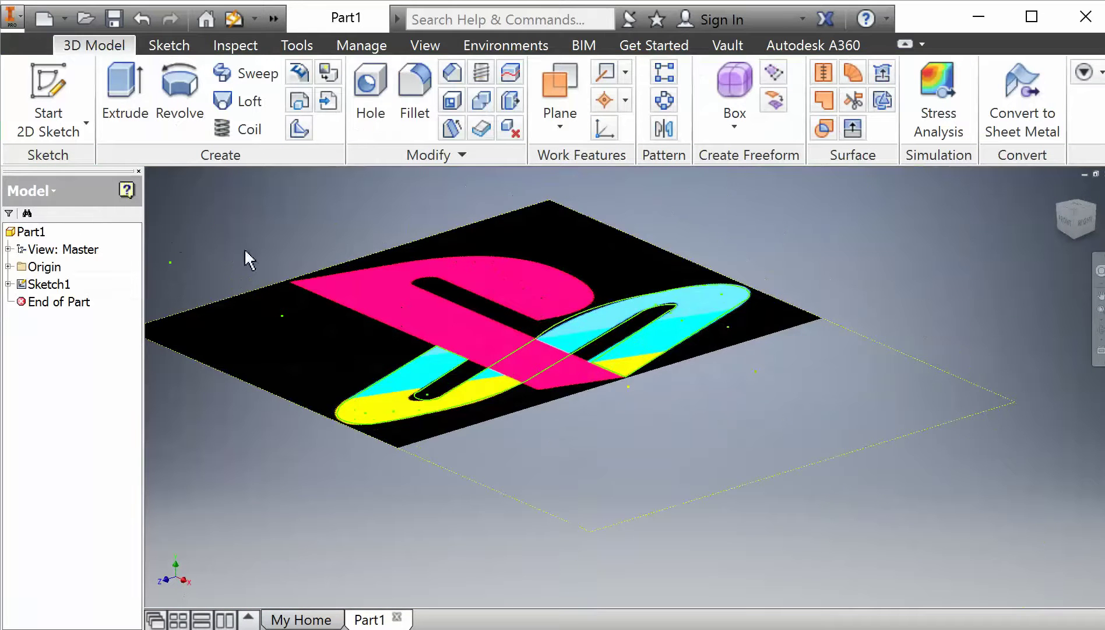
# Try extruding the traced S-shaped profile 2 mm and undo the extrusion
pyautogui.click(116, 82)
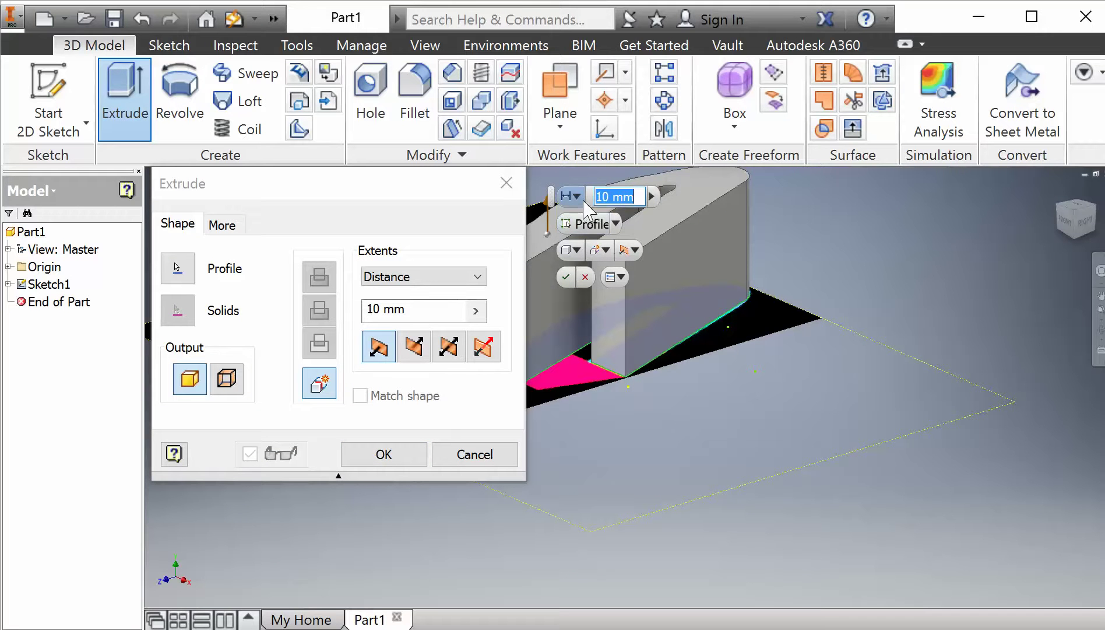
pyautogui.write('2')
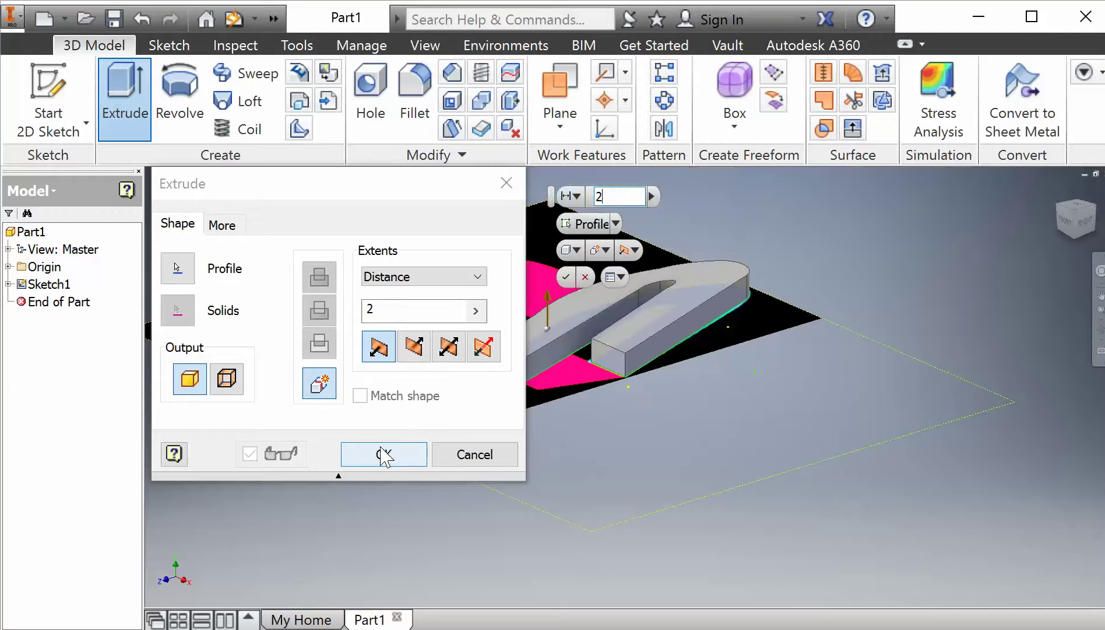
pyautogui.click(385, 454)
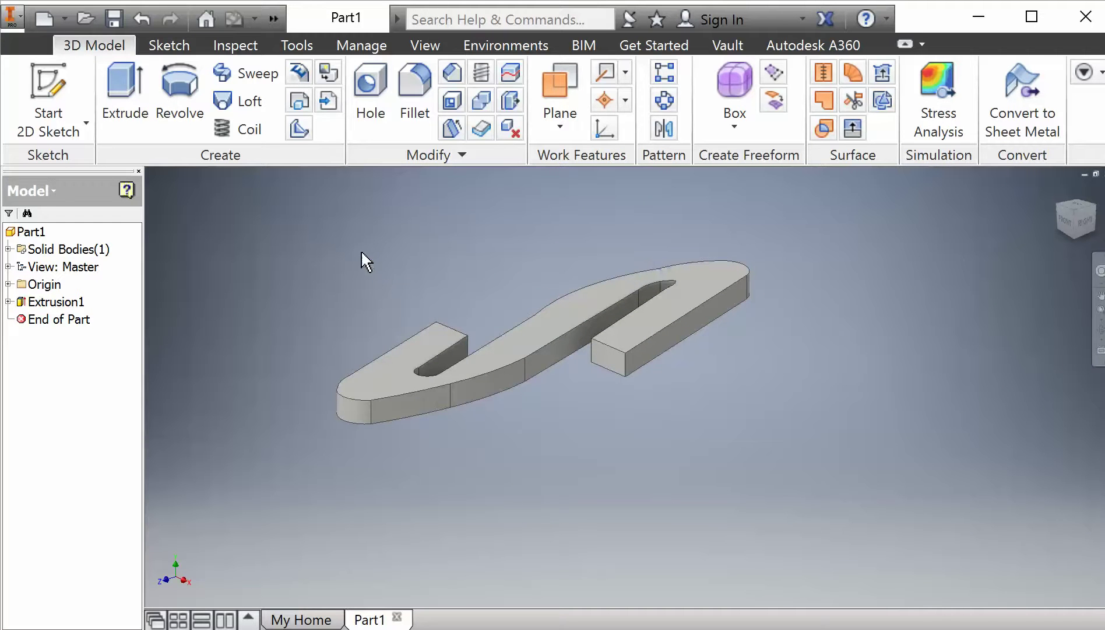
pyautogui.hotkey('ctrl', 'z')
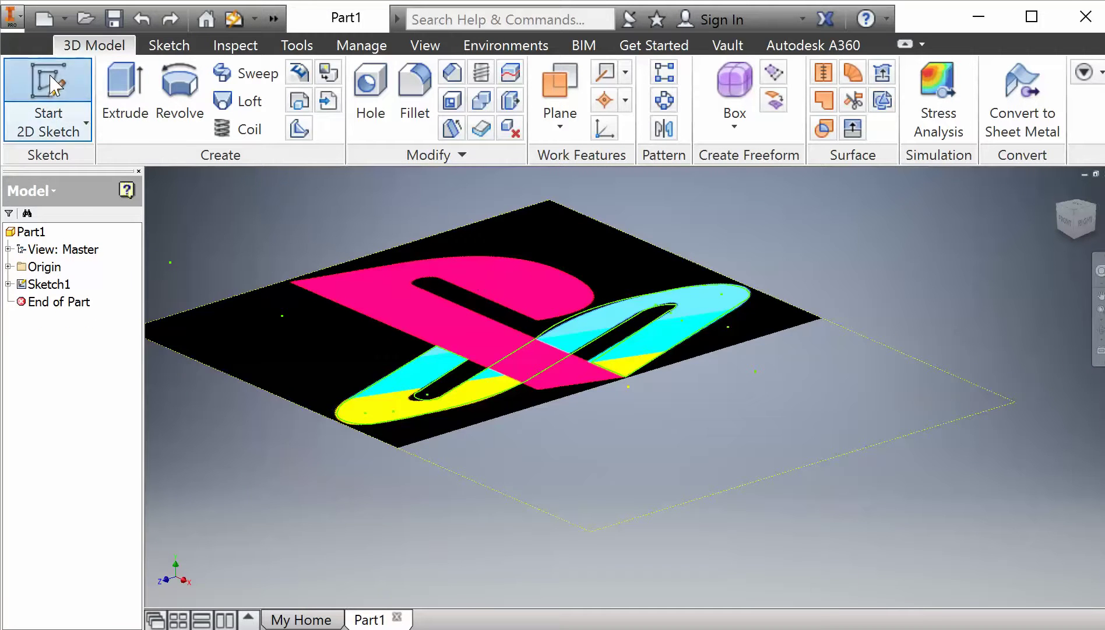
# Start a new 2D sketch on the XZ plane, over the traced logo image
pyautogui.click(49, 81)
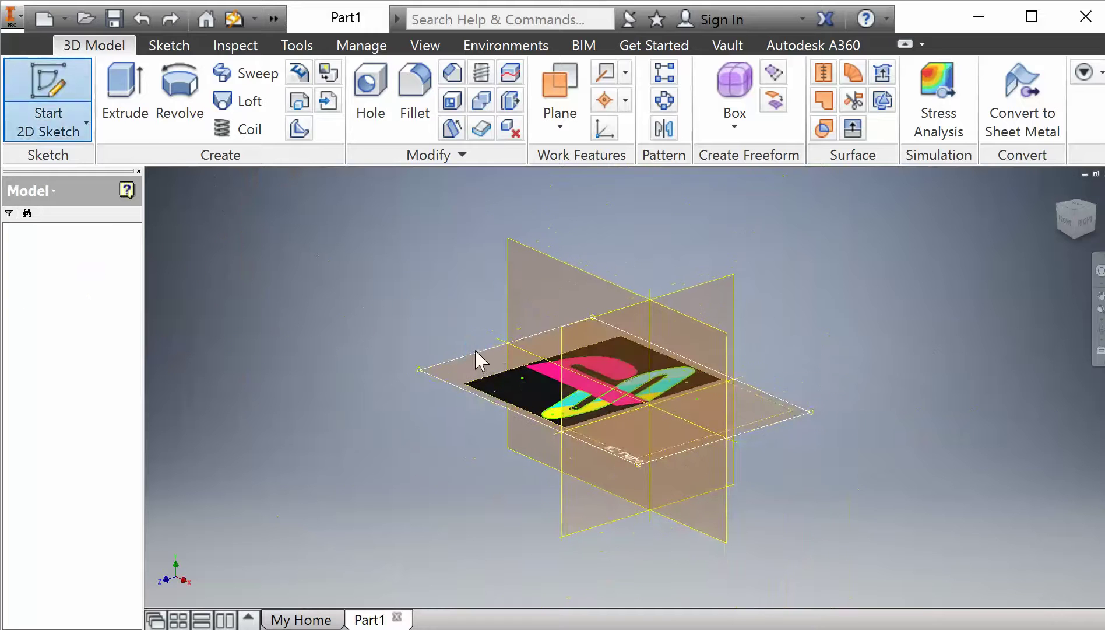
pyautogui.click(476, 353)
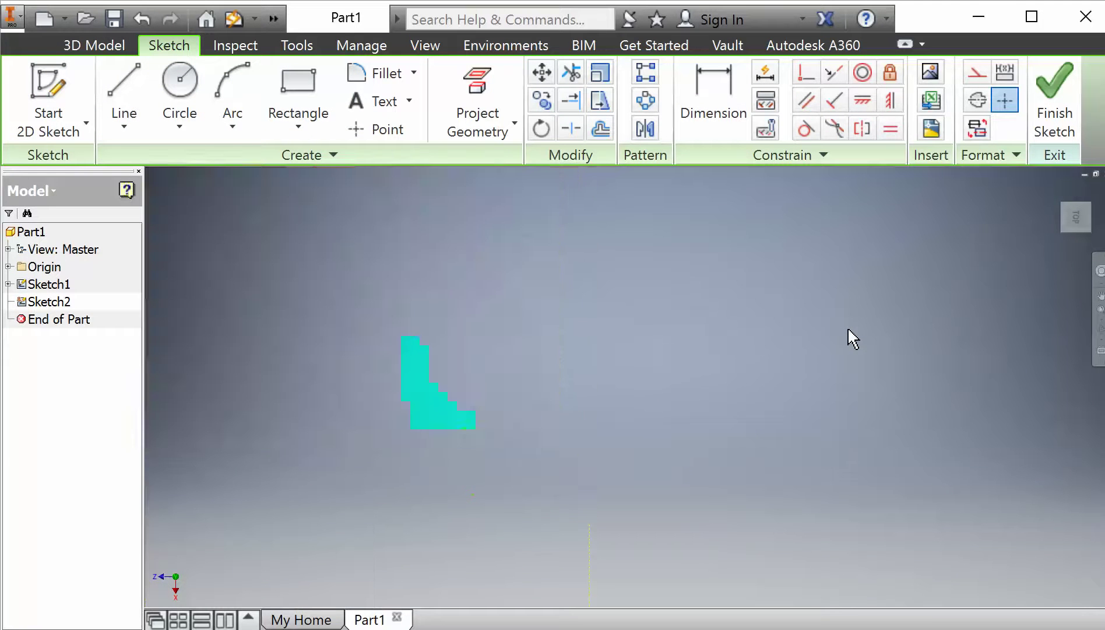
pyautogui.click(1099, 300)
pyautogui.moveTo(524, 318)
pyautogui.mouseDown()
pyautogui.moveTo(744, 453)
pyautogui.moveTo(737, 440)
pyautogui.mouseUp()
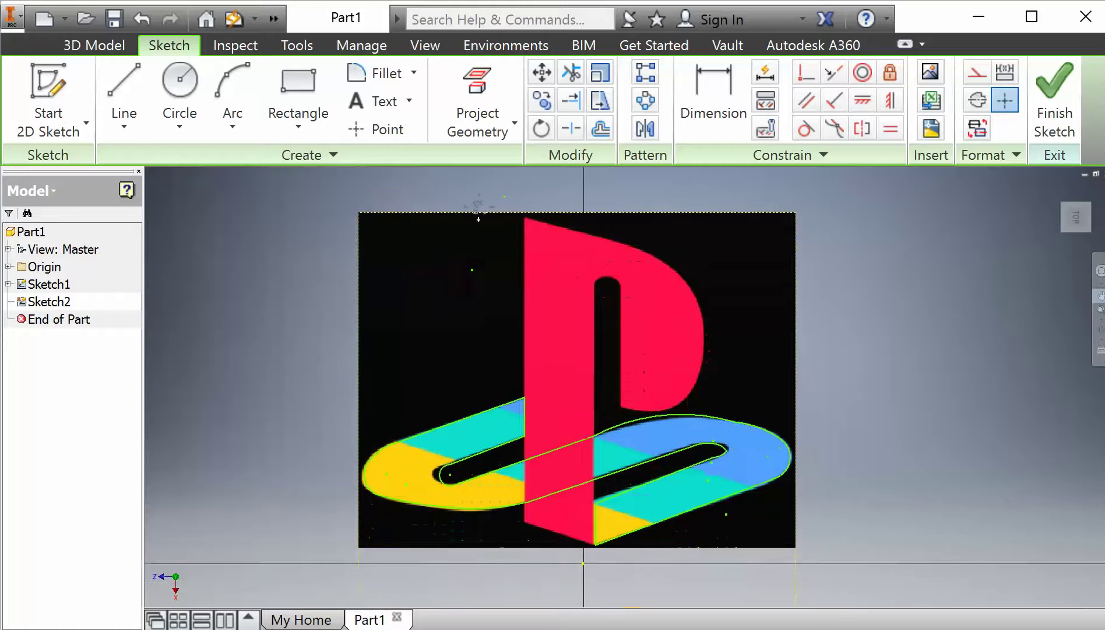
pyautogui.click(129, 87)
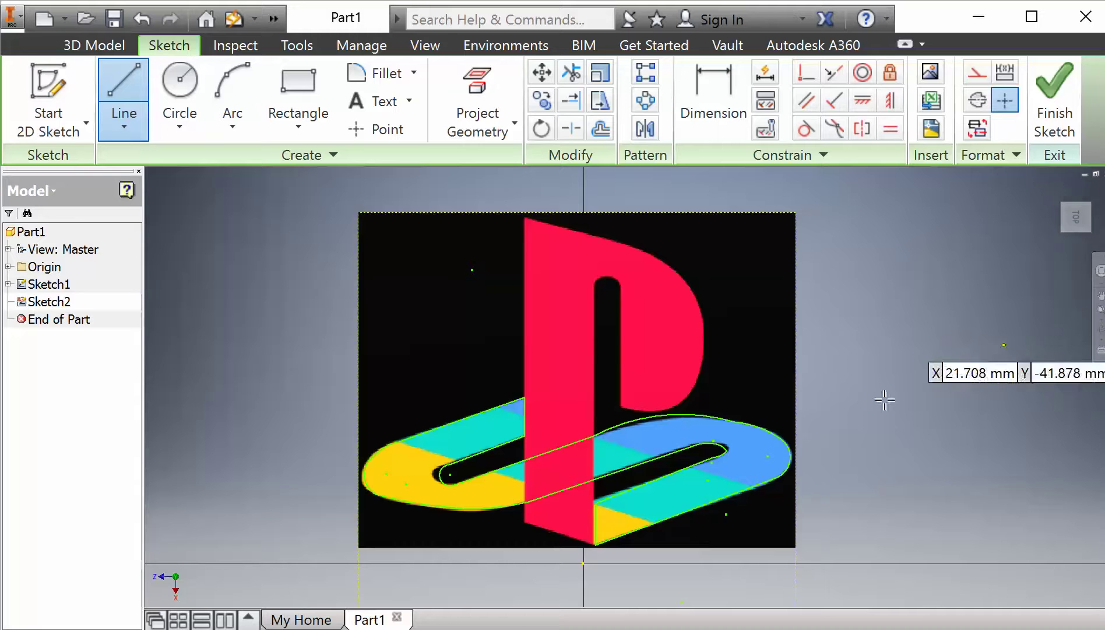
pyautogui.scroll(3, 821, 402)
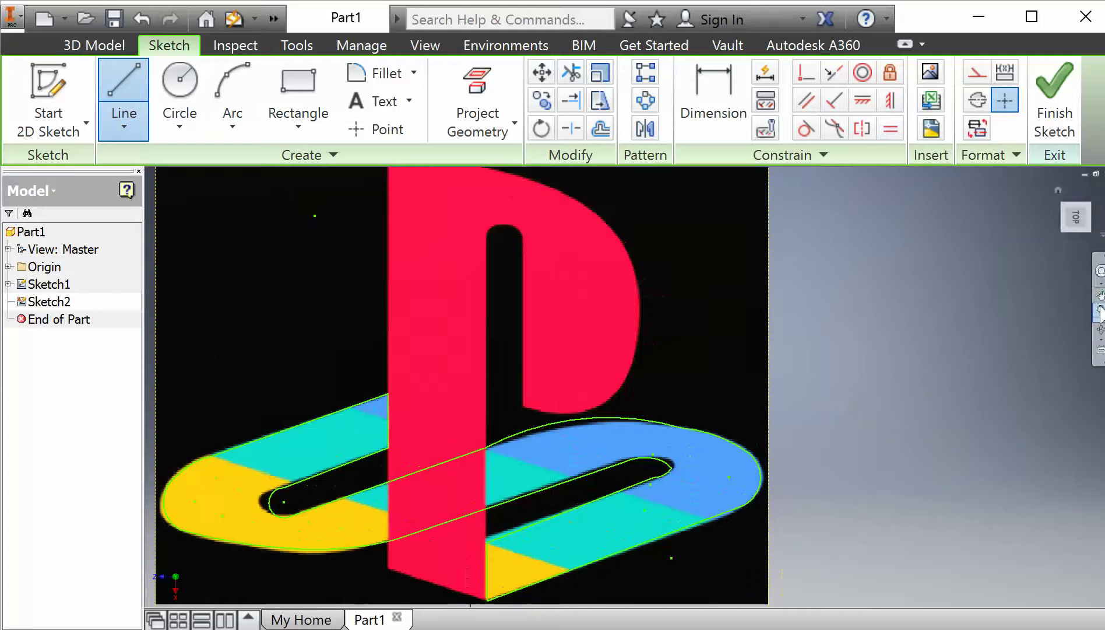
pyautogui.click(1101, 295)
pyautogui.moveTo(525, 431); pyautogui.dragTo(693, 225)
pyautogui.scroll(1, 644, 335)
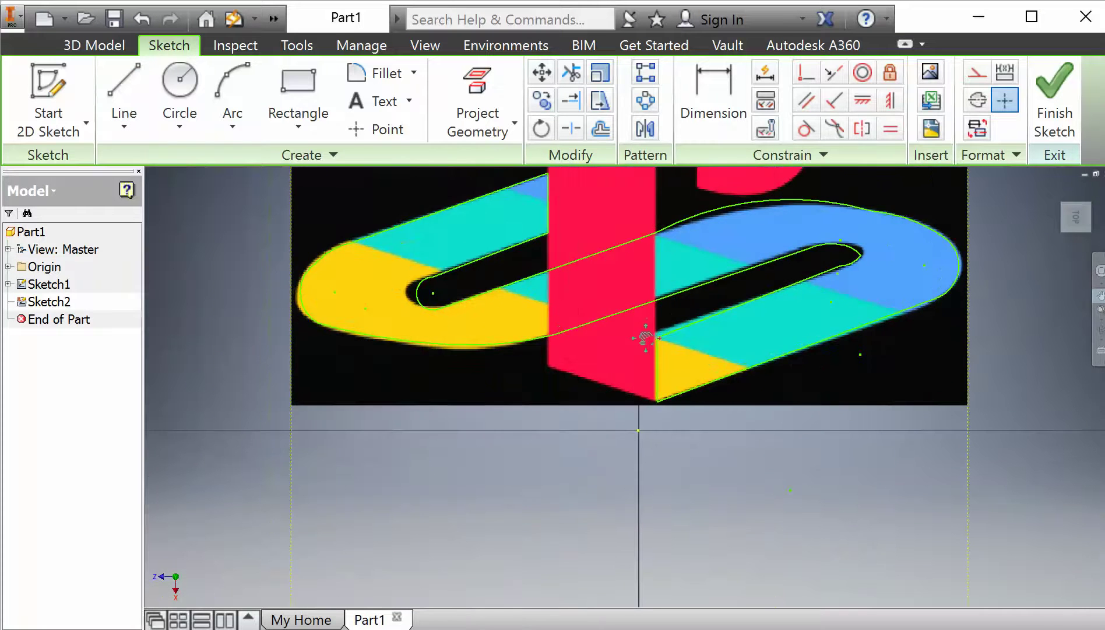
pyautogui.scroll(3, 536, 299)
pyautogui.scroll(2, 536, 299)
pyautogui.click(123, 87)
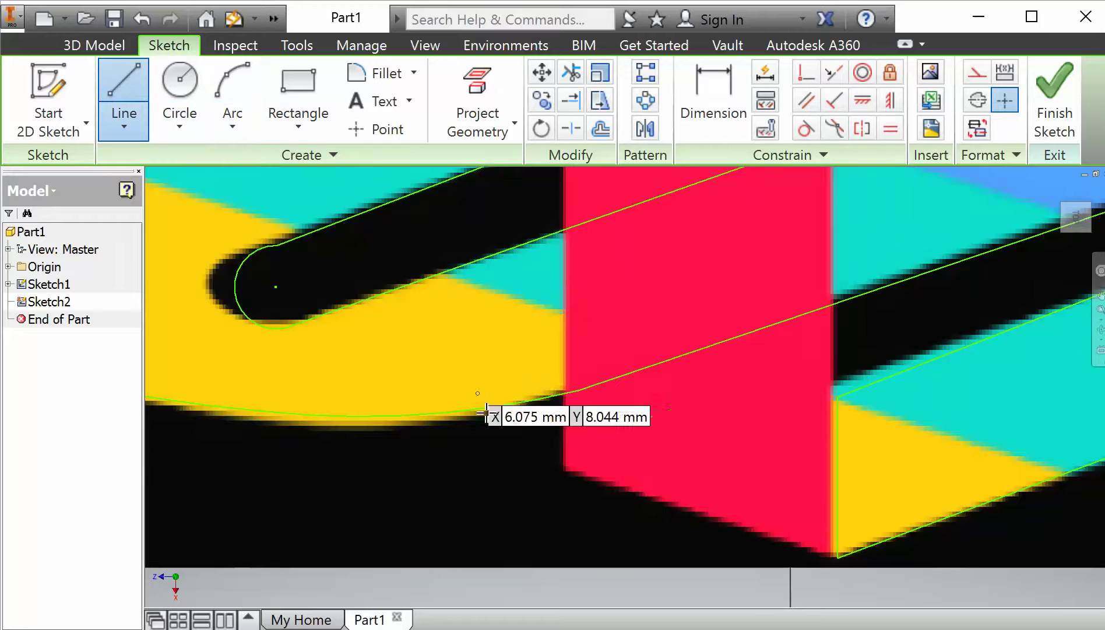
pyautogui.click(561, 466)
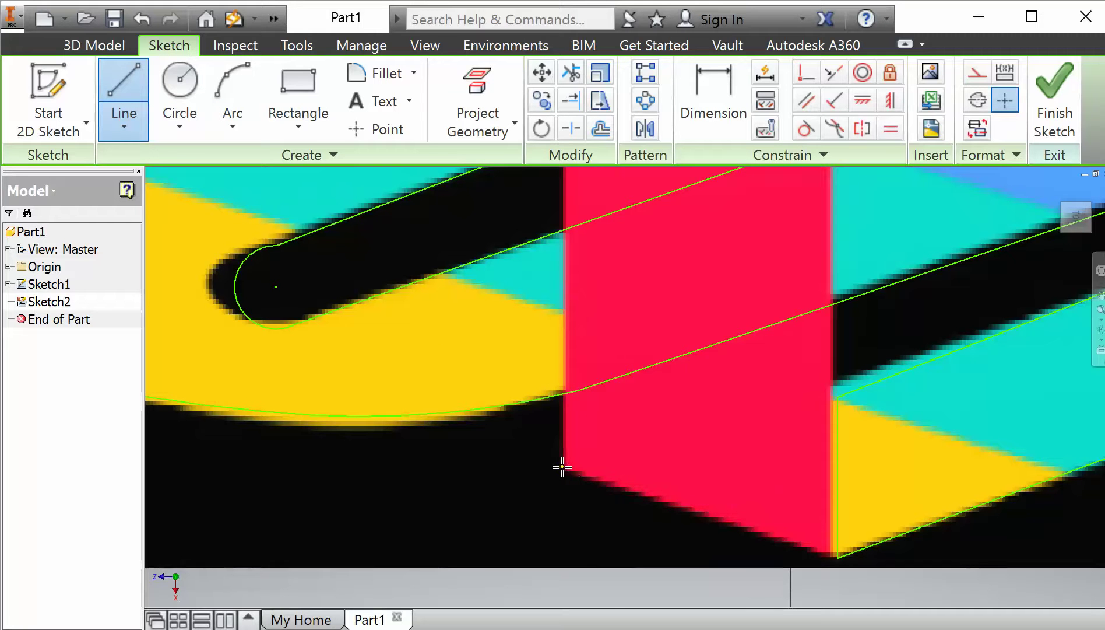
pyautogui.click(833, 562)
pyautogui.scroll(2, 821, 496)
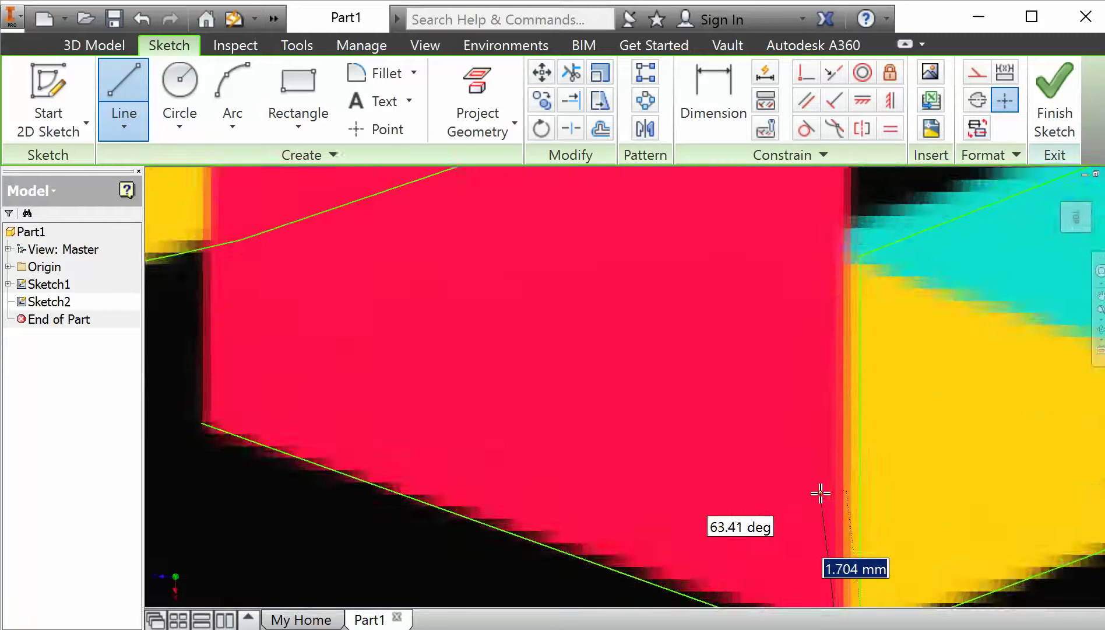
pyautogui.scroll(-3, 822, 500)
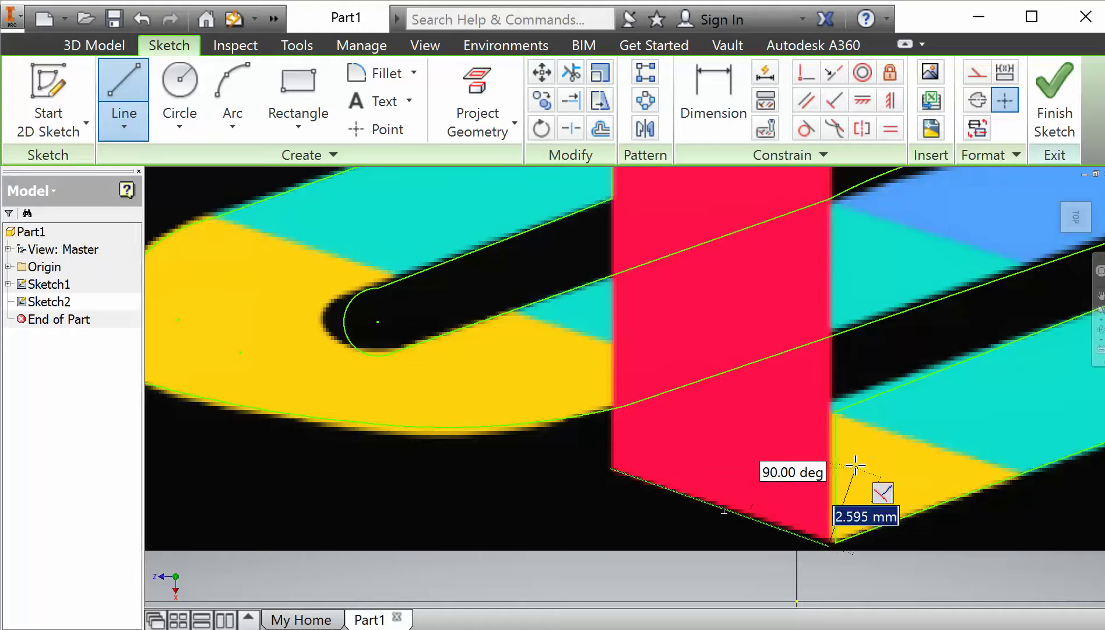
pyautogui.press('Escape')
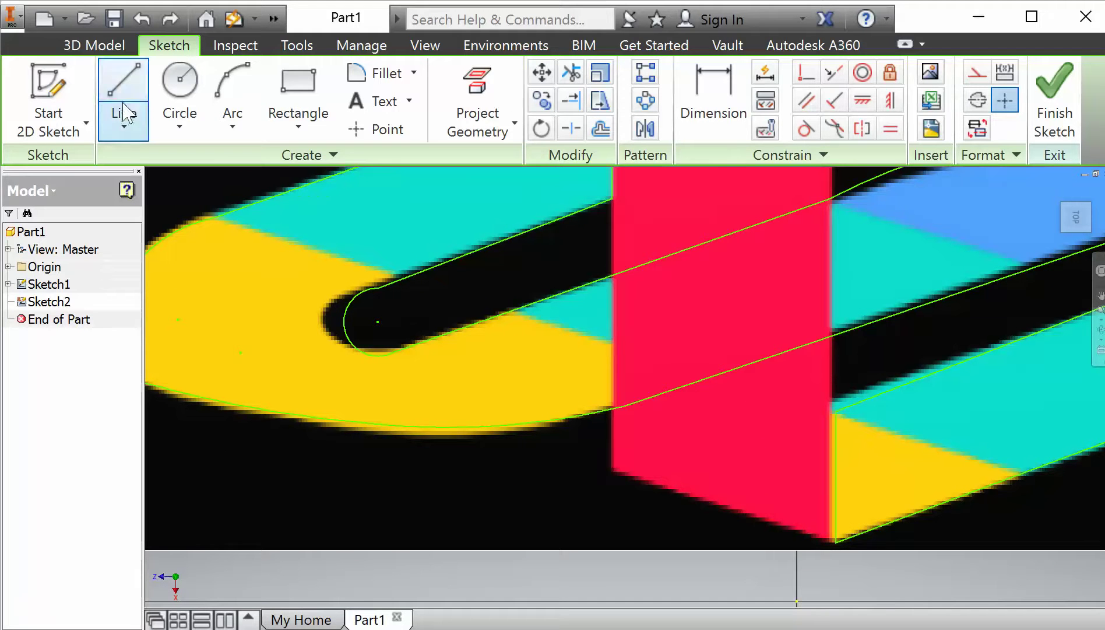
# Draw a line about 7.5 mm long along the P stem's slanted bottom edge, ending at the traced profile's lower corner
pyautogui.click(120, 92)
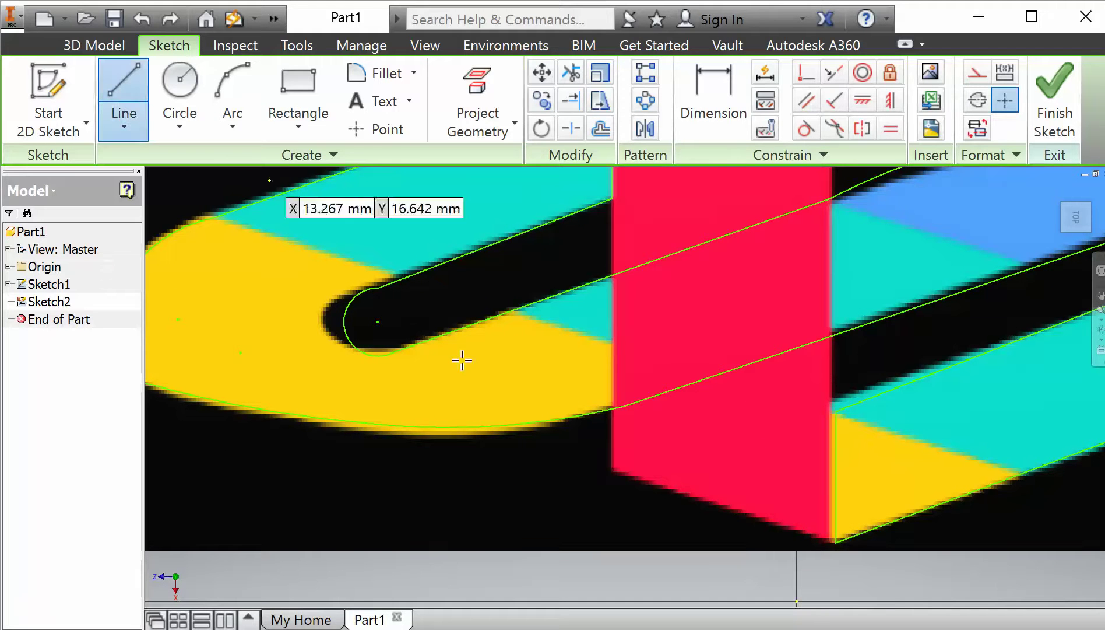
pyautogui.click(609, 466)
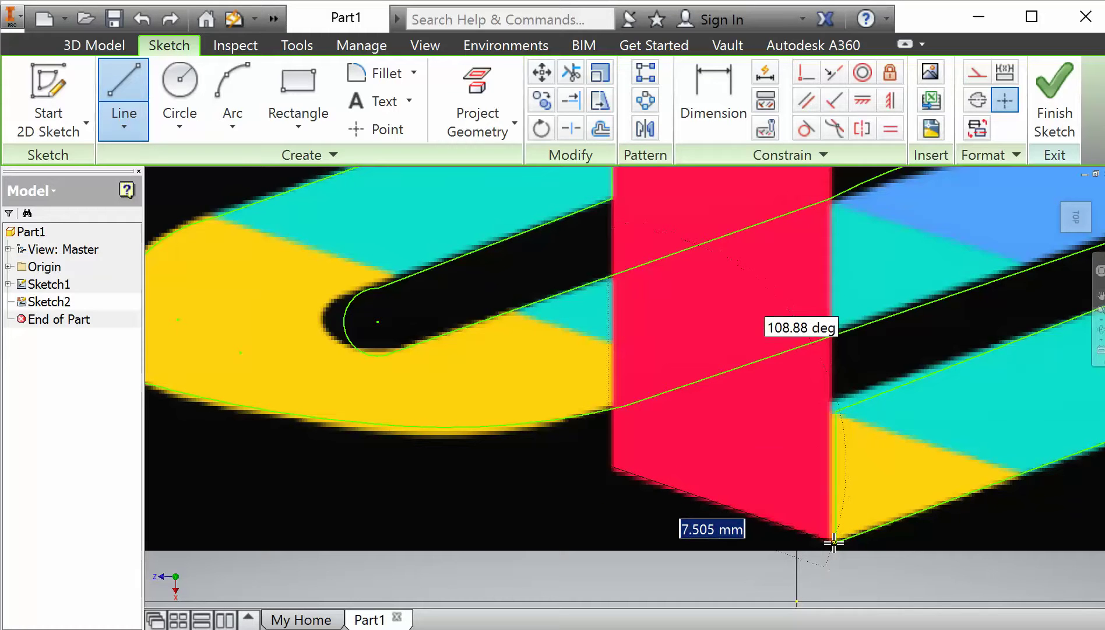
pyautogui.scroll(-2, 827, 207)
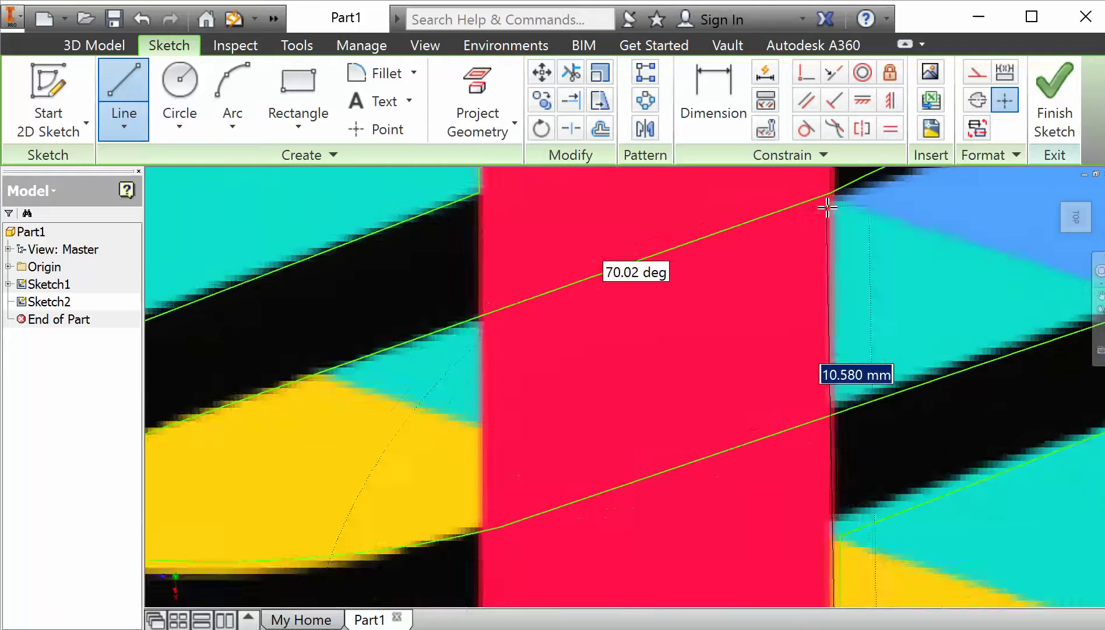
pyautogui.scroll(5, 827, 207)
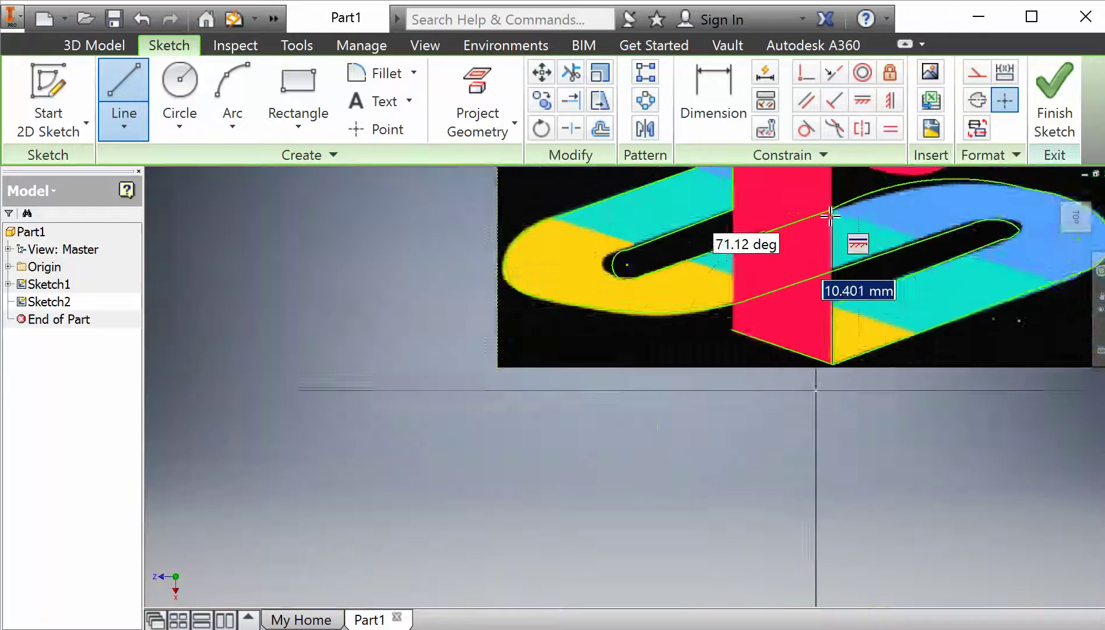
pyautogui.scroll(3, 830, 215)
pyautogui.press('Escape')
pyautogui.press('Escape')
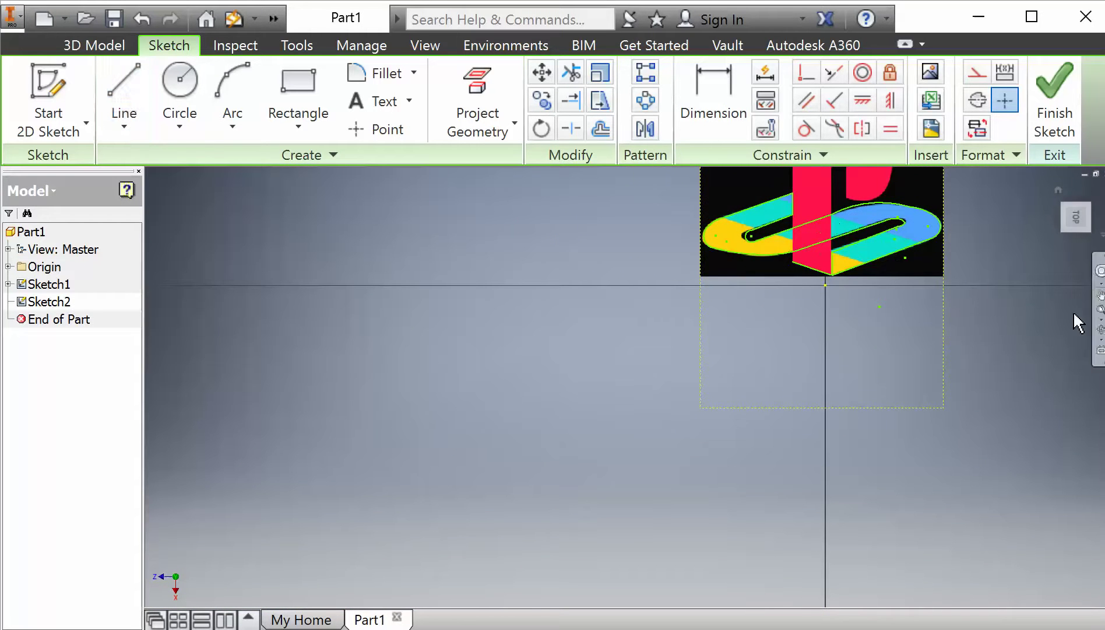
# Draw a vertical line about 25.4 mm long up the P stem's inner edge, from its lower corner to near the slot's top
pyautogui.click(1101, 296)
pyautogui.moveTo(909, 251)
pyautogui.mouseDown()
pyautogui.moveTo(829, 494)
pyautogui.moveTo(791, 539)
pyautogui.mouseUp()
pyautogui.scroll(1, 793, 525)
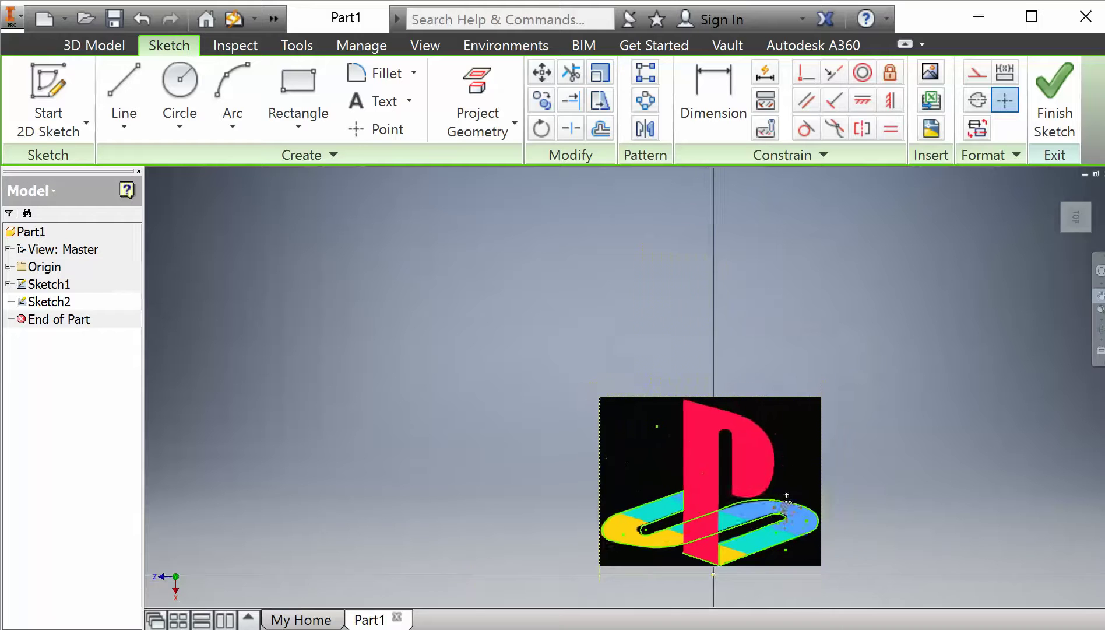
pyautogui.scroll(-5, 791, 506)
pyautogui.click(124, 99)
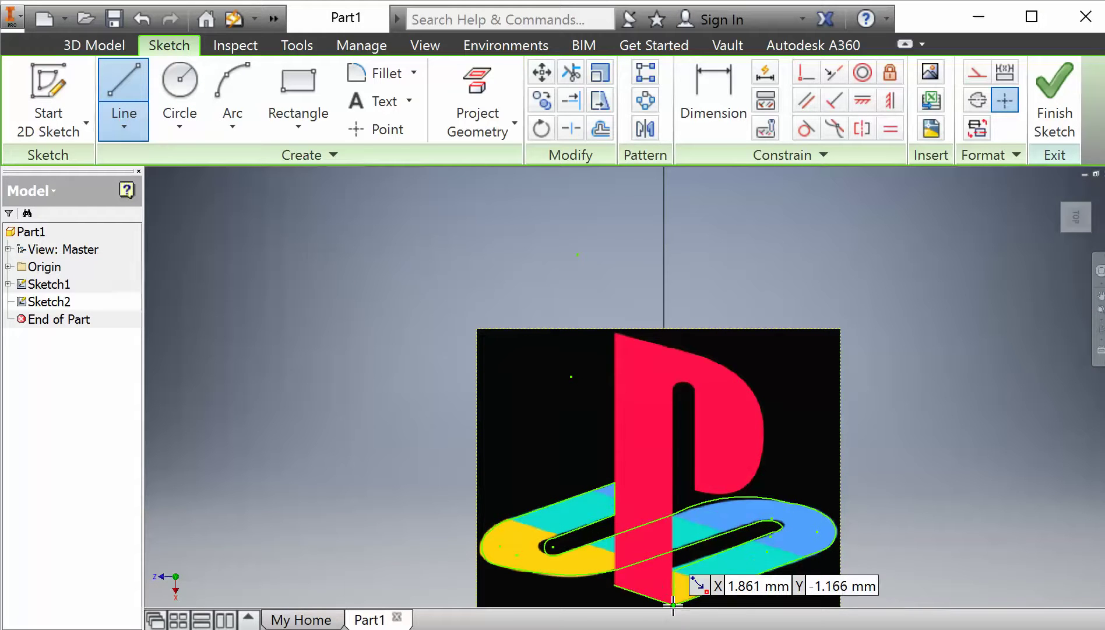
pyautogui.click(673, 605)
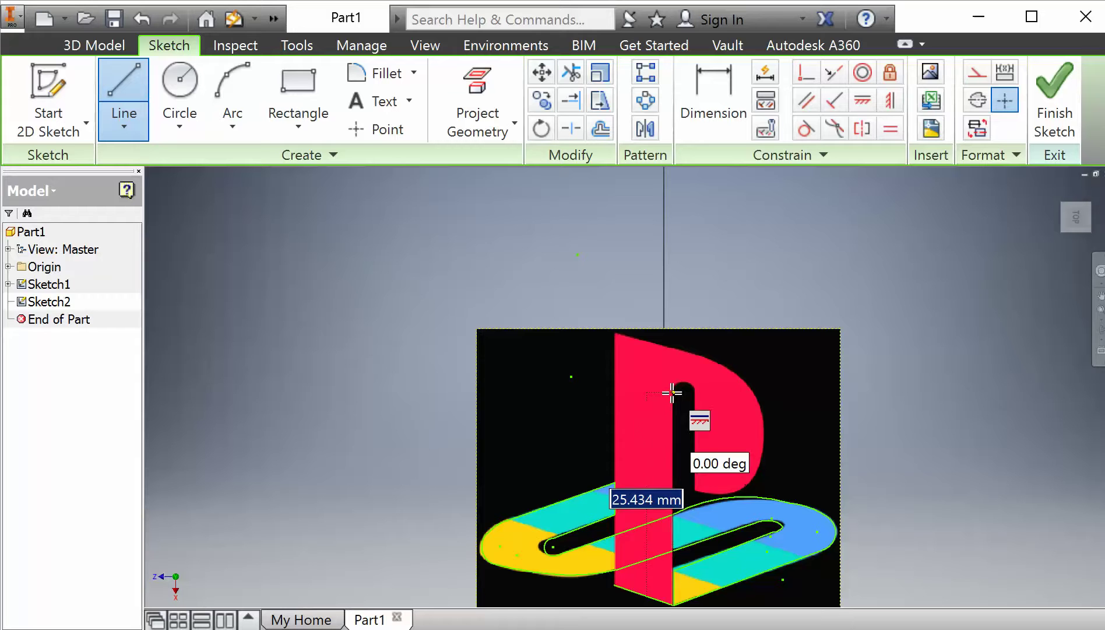
pyautogui.click(672, 393)
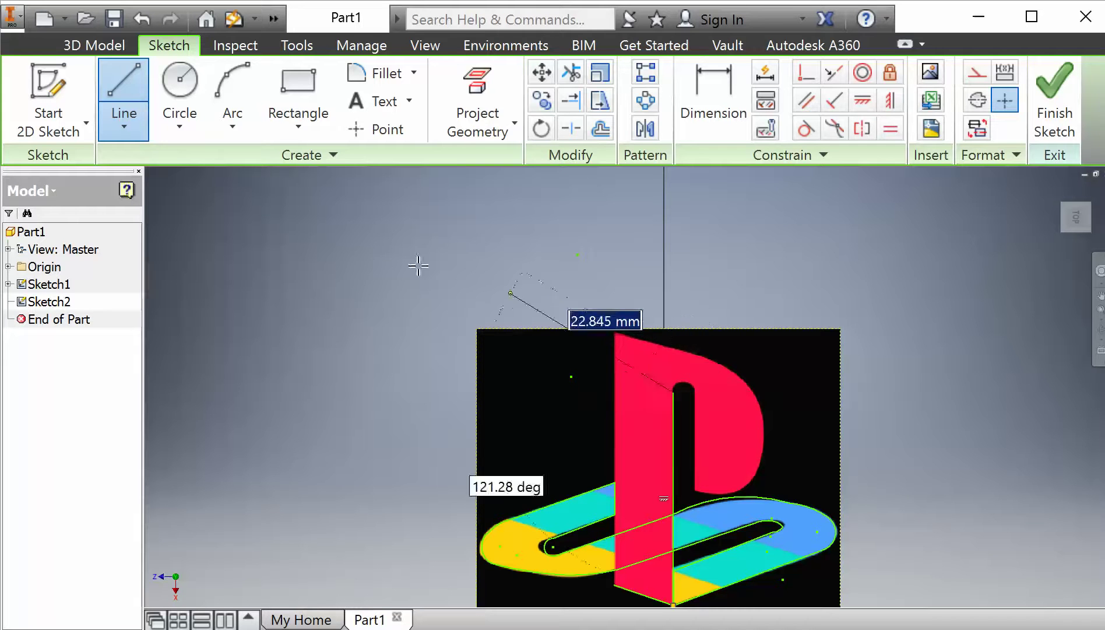
# Try to draw a three-point arc about 2.4 mm wide across the rounded top of the P's slot
pyautogui.click(236, 108)
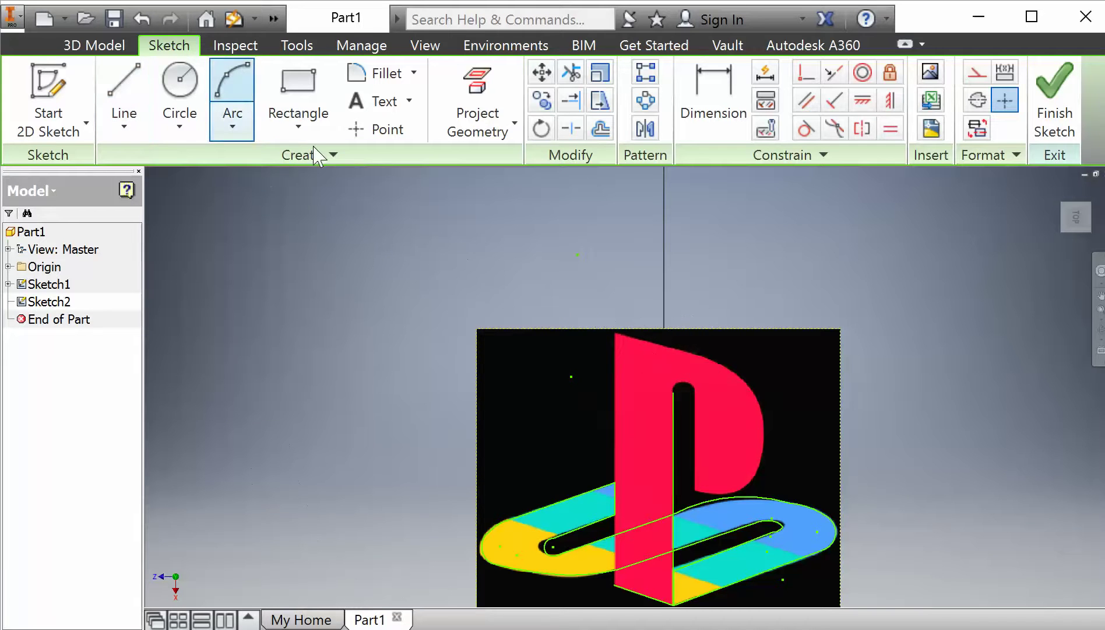
pyautogui.click(673, 391)
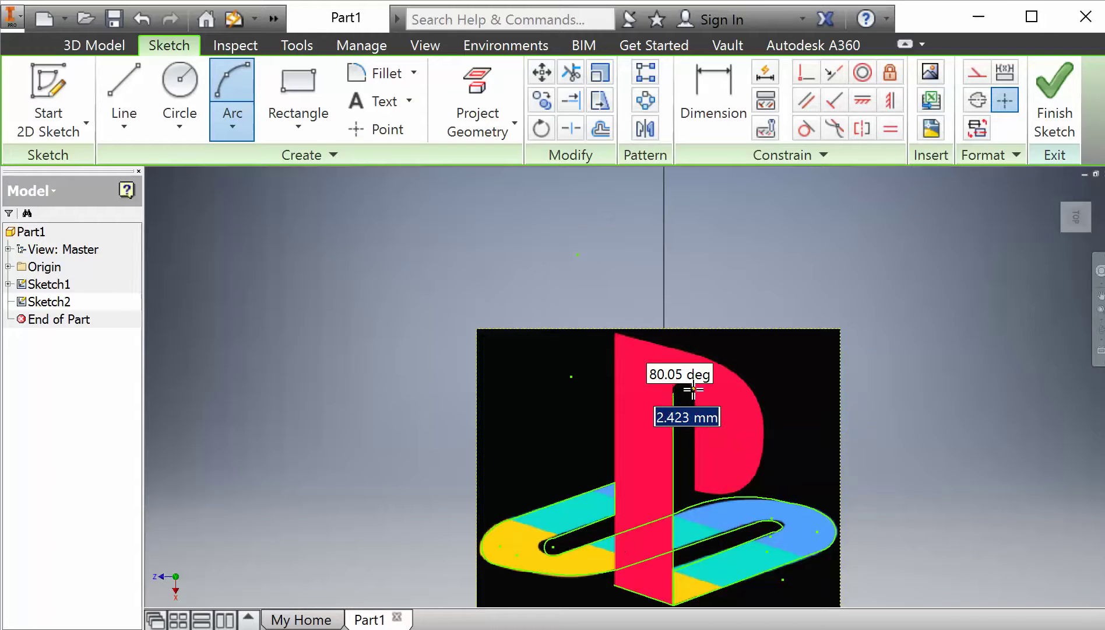
pyautogui.click(693, 390)
pyautogui.click(678, 387)
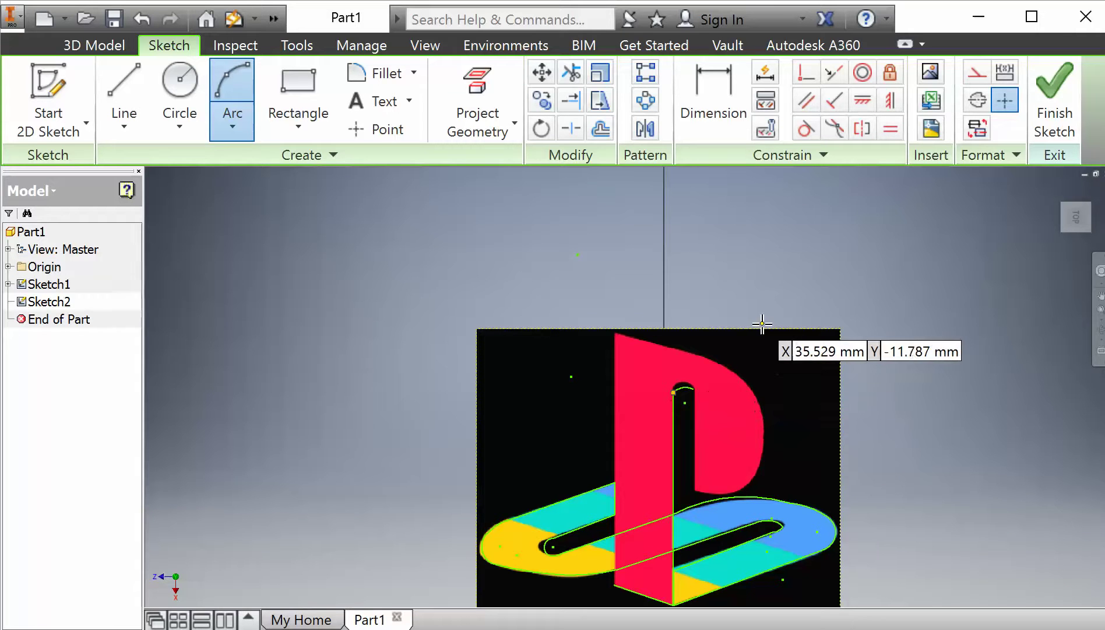
pyautogui.press('Escape')
# Extend the stem's inner edge with a short vertical line up to where the slot's rounded top begins
pyautogui.scroll(-5, 673, 362)
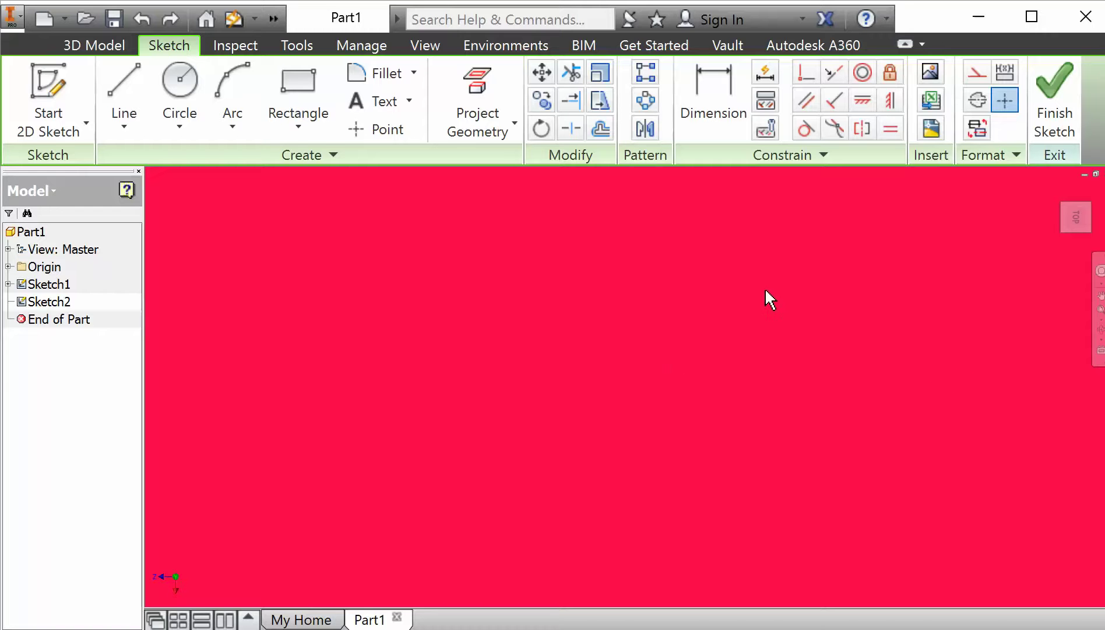
pyautogui.scroll(6, 763, 288)
pyautogui.scroll(-5, 759, 291)
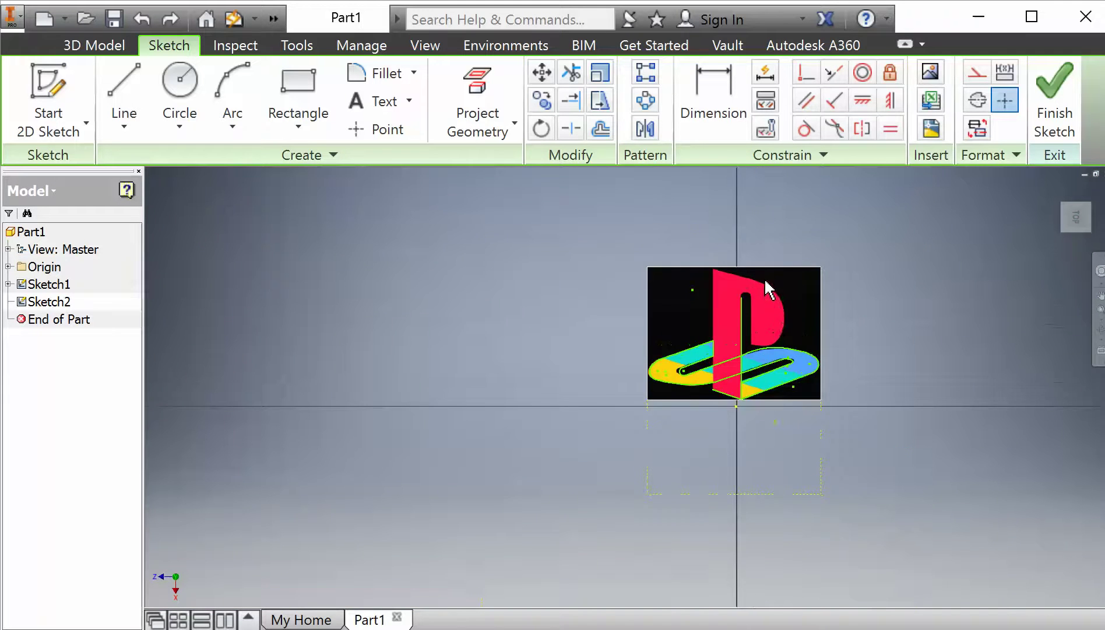
pyautogui.scroll(-2, 747, 293)
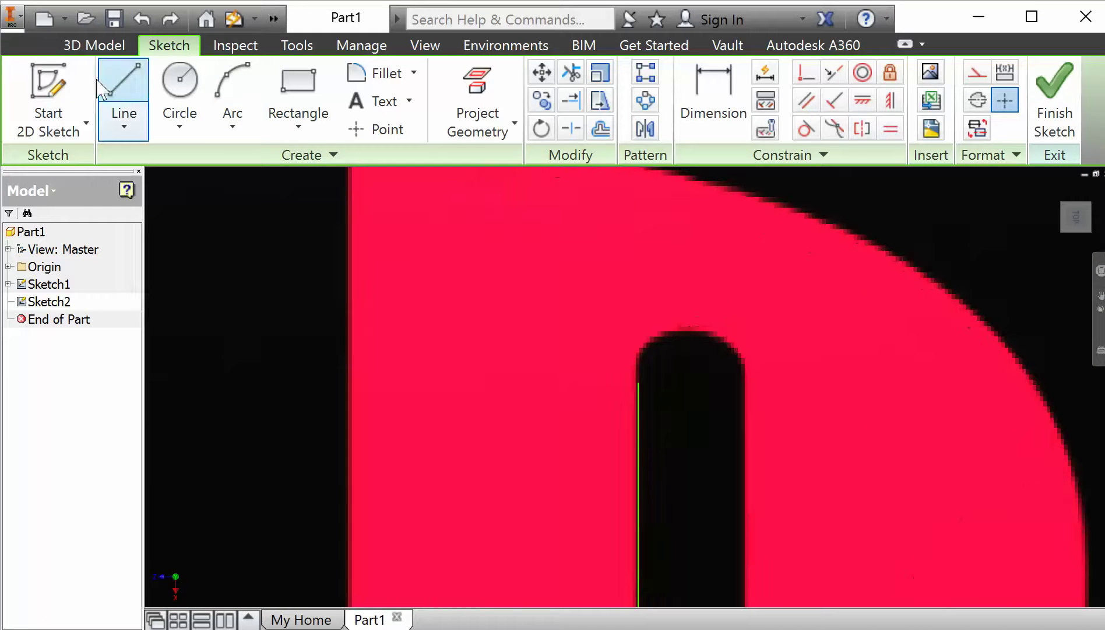
pyautogui.click(146, 87)
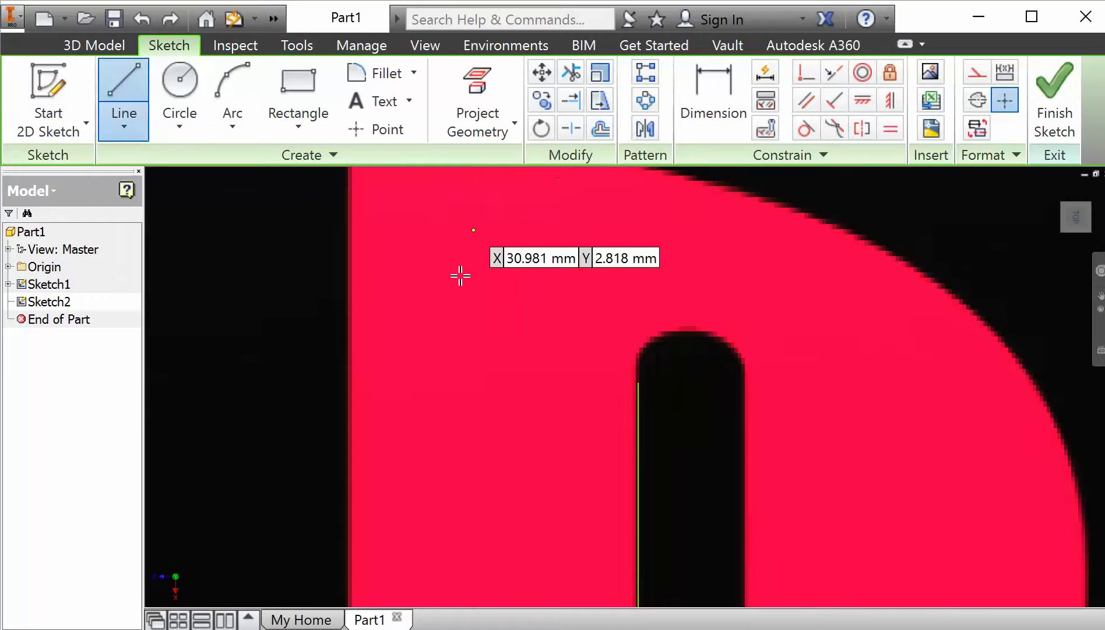
pyautogui.click(638, 382)
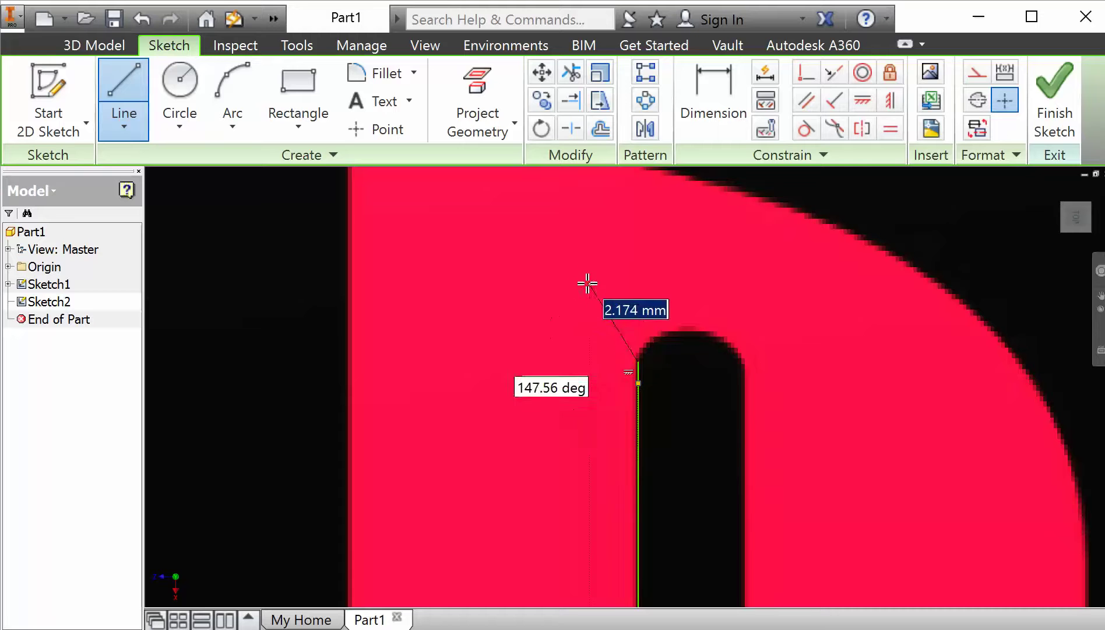
pyautogui.press('Escape')
# Draw a three-point arc over the slot's rounded top, from the extended line's end to the slot's opposite edge
pyautogui.click(185, 79)
pyautogui.click(232, 82)
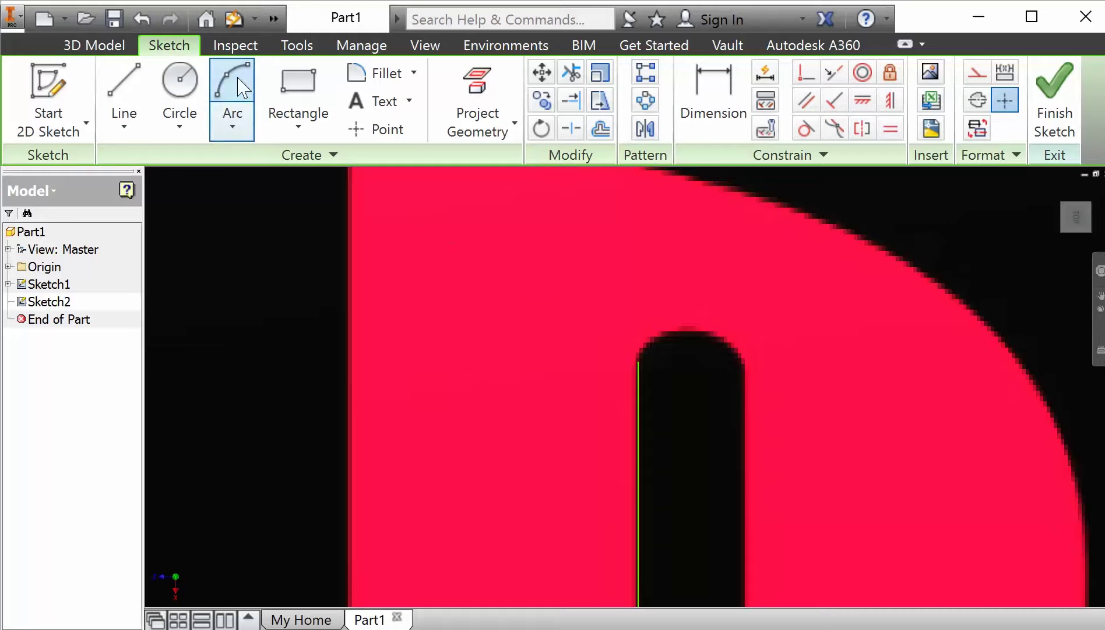
pyautogui.click(673, 351)
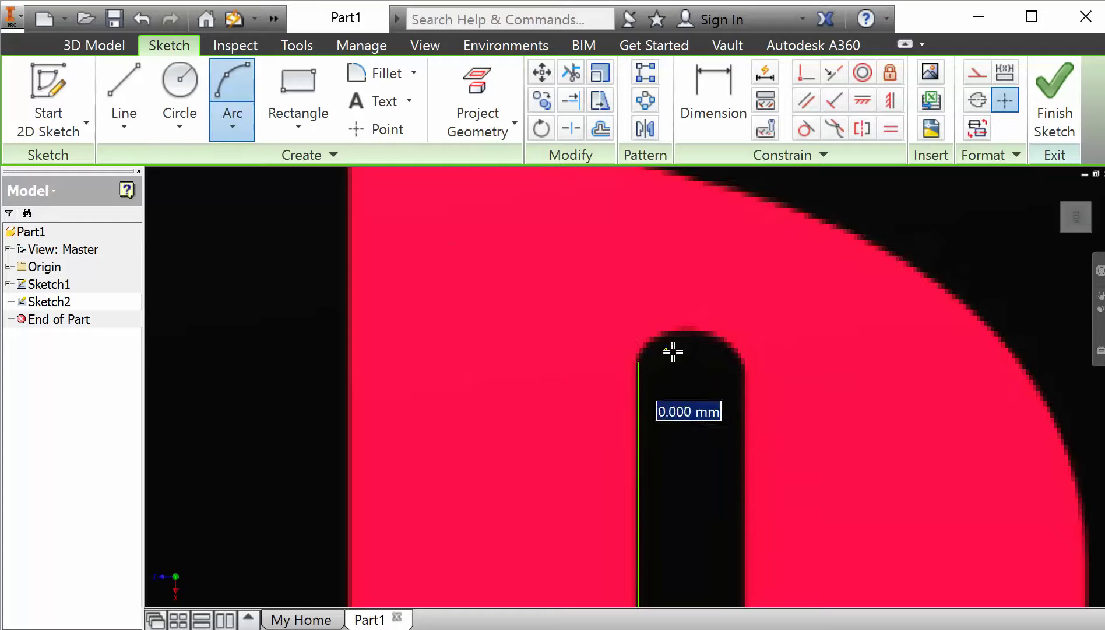
pyautogui.click(746, 361)
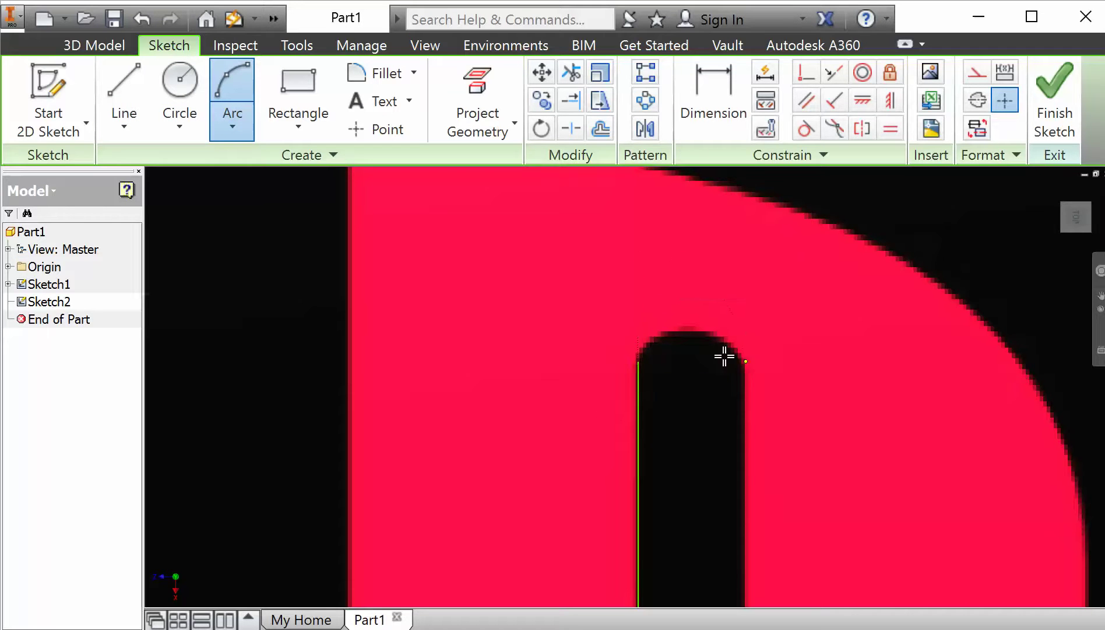
pyautogui.click(688, 332)
pyautogui.press('Escape')
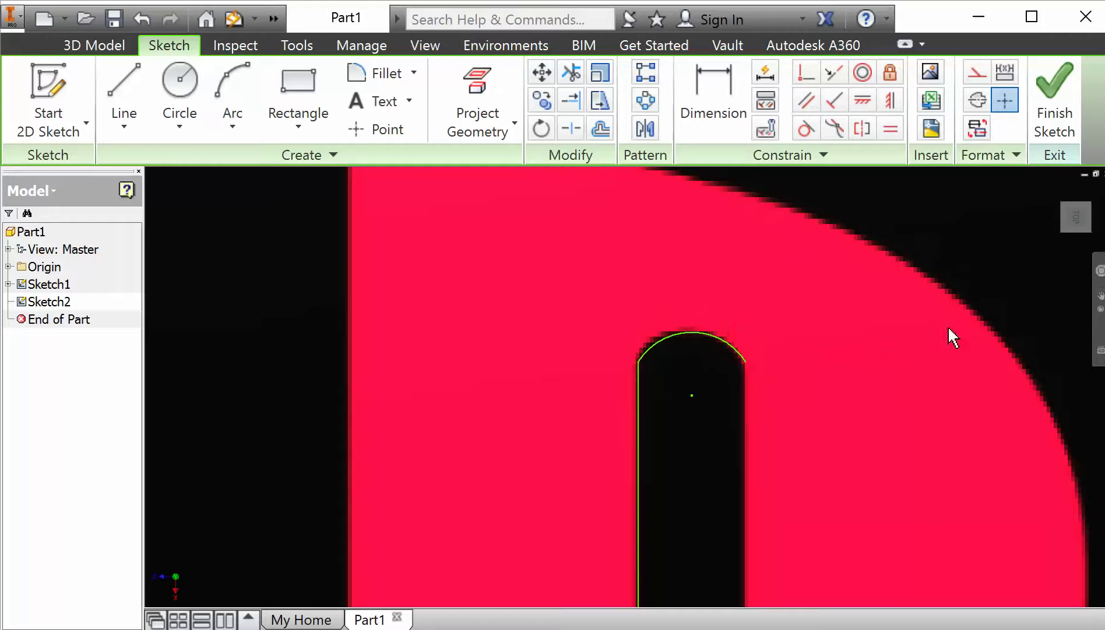
# Draw a vertical line down the slot's bowl-side edge, from the arc's end to the bowl's lower corner
pyautogui.click(1099, 299)
pyautogui.moveTo(920, 397); pyautogui.dragTo(823, 205)
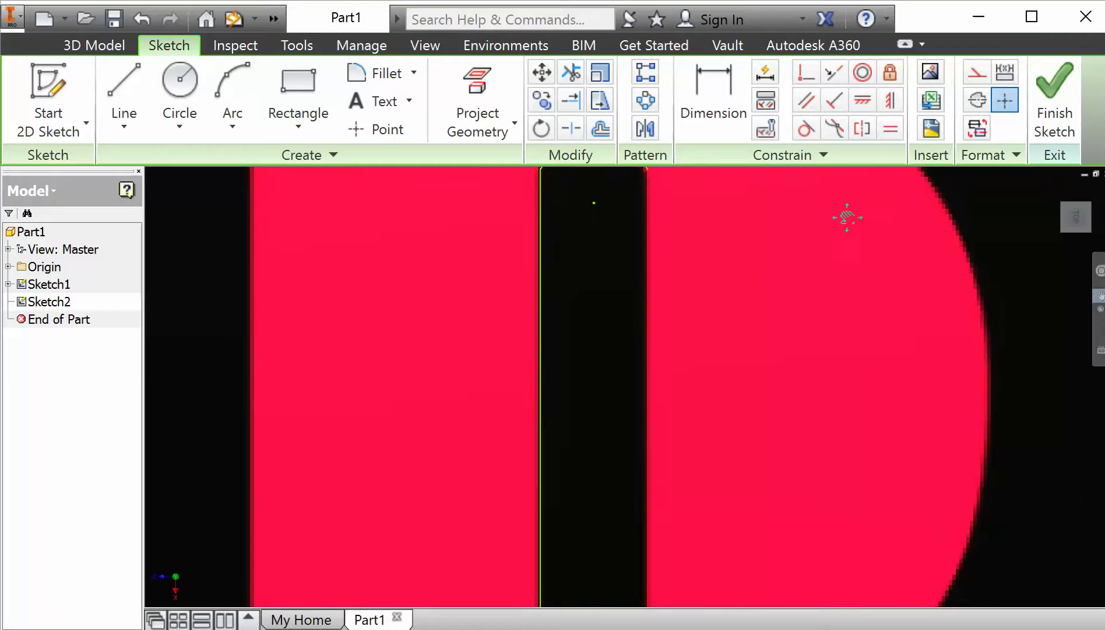
pyautogui.scroll(-4, 862, 249)
pyautogui.scroll(4, 872, 249)
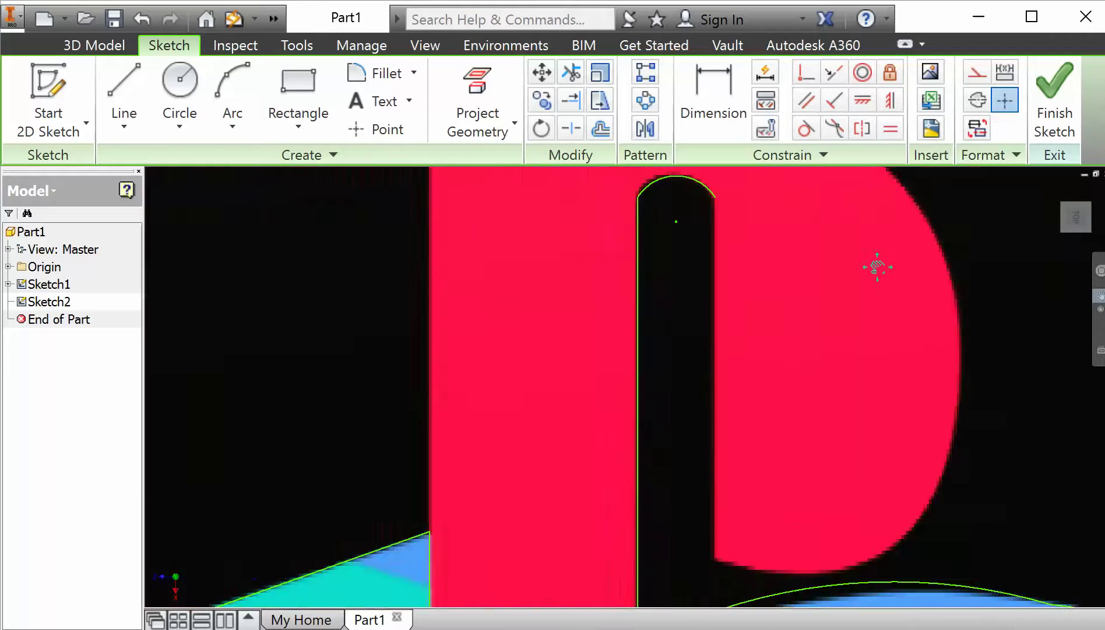
pyautogui.click(129, 83)
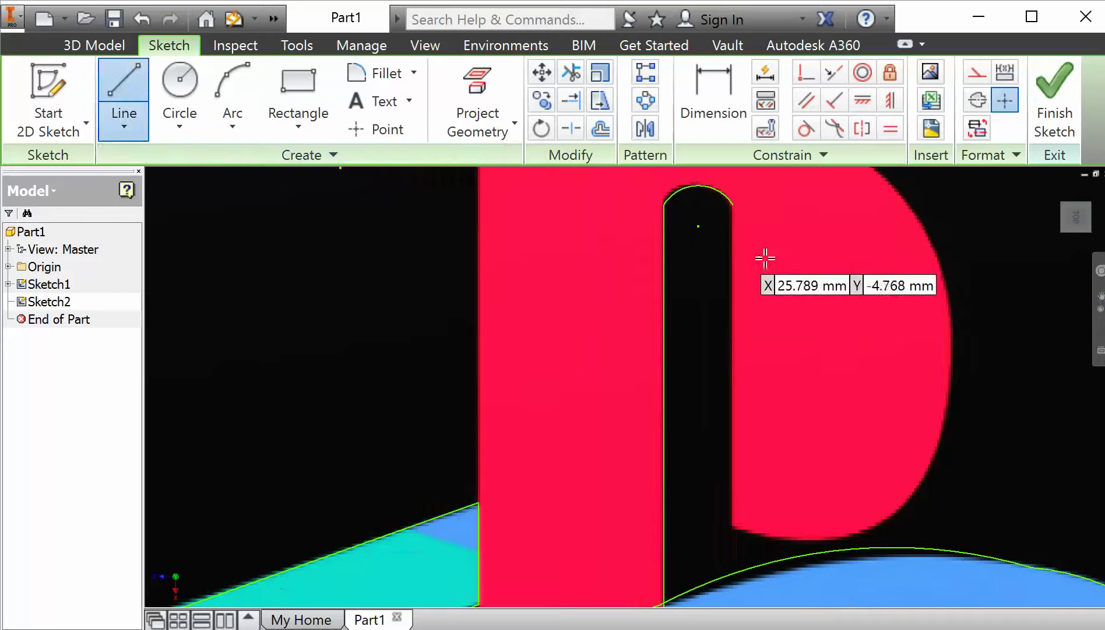
pyautogui.click(731, 203)
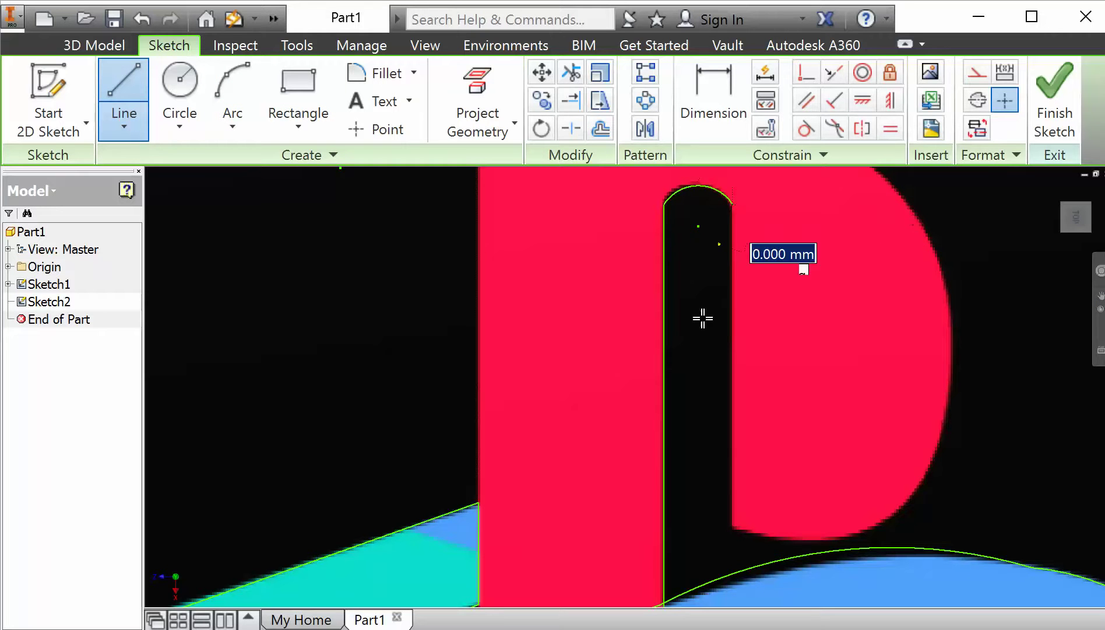
pyautogui.click(730, 523)
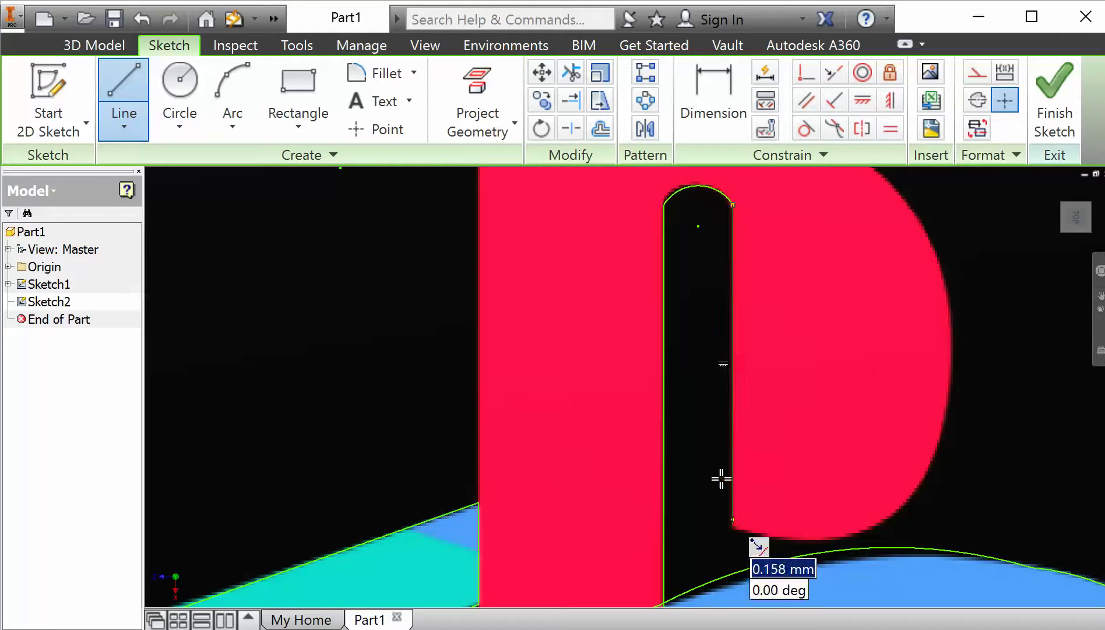
# Trace the P bowl's bottom curve with a three-point arc spanning about 6.5 mm, starting at the bowl's lower corner
pyautogui.click(223, 88)
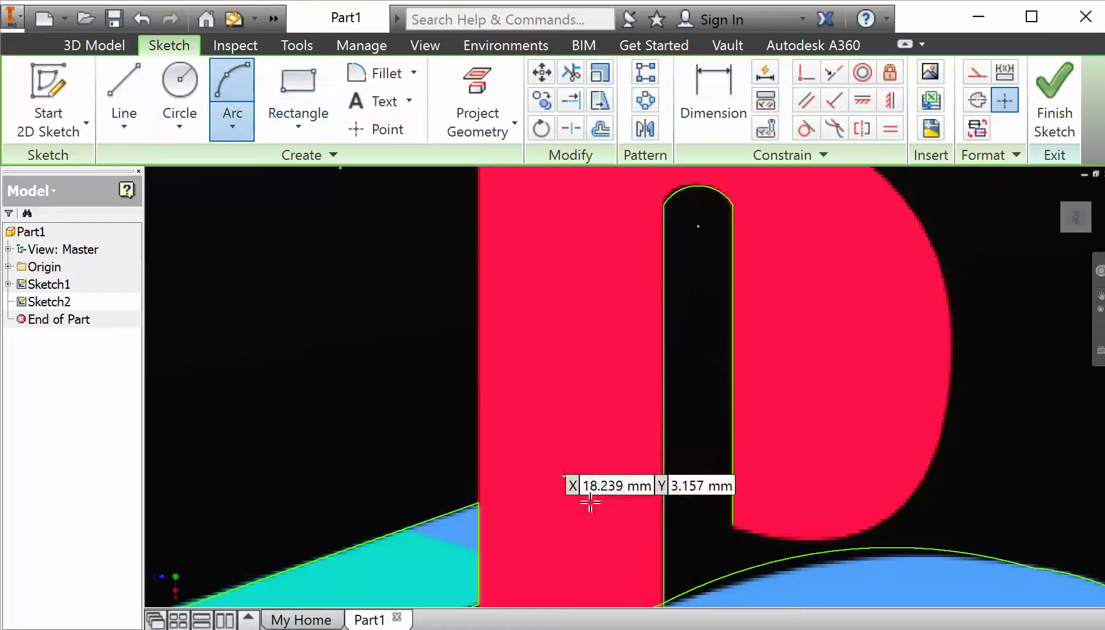
pyautogui.click(733, 524)
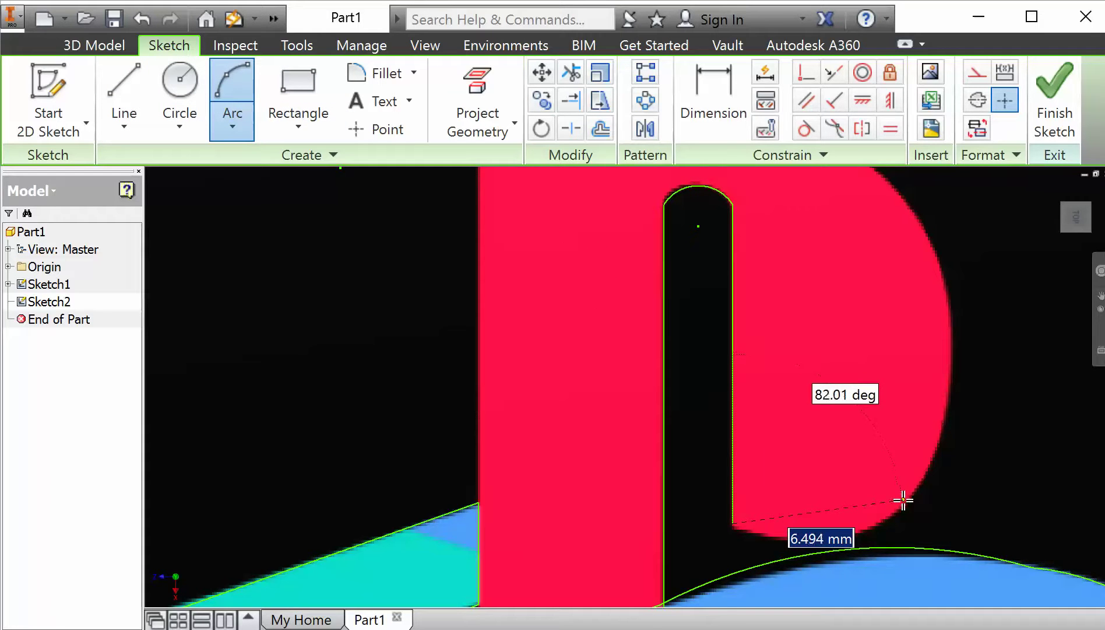
pyautogui.click(884, 510)
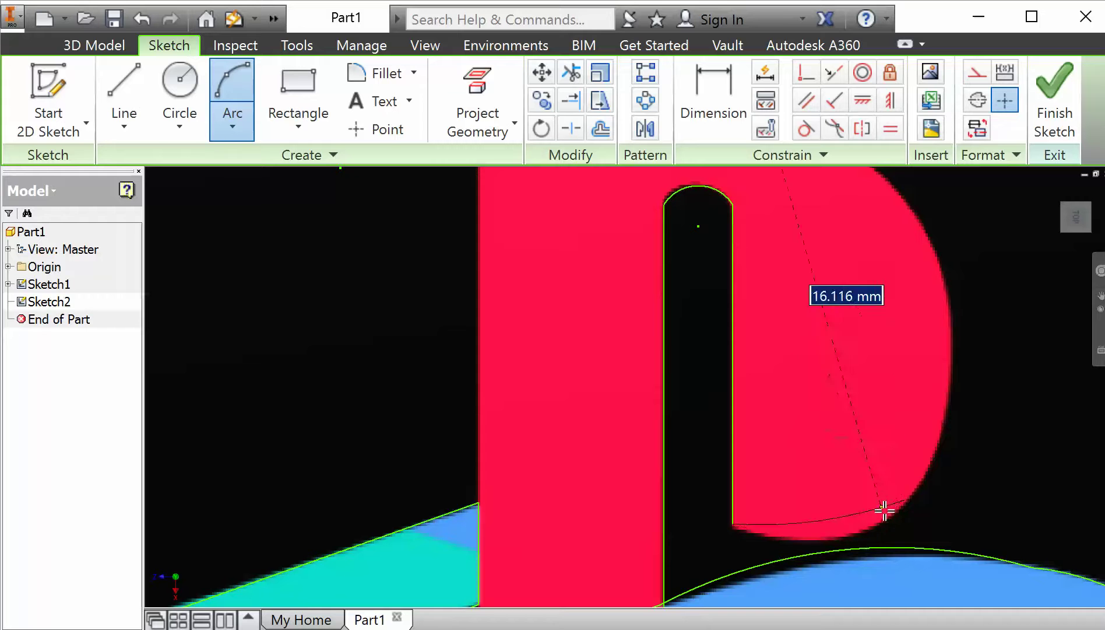
pyautogui.click(883, 514)
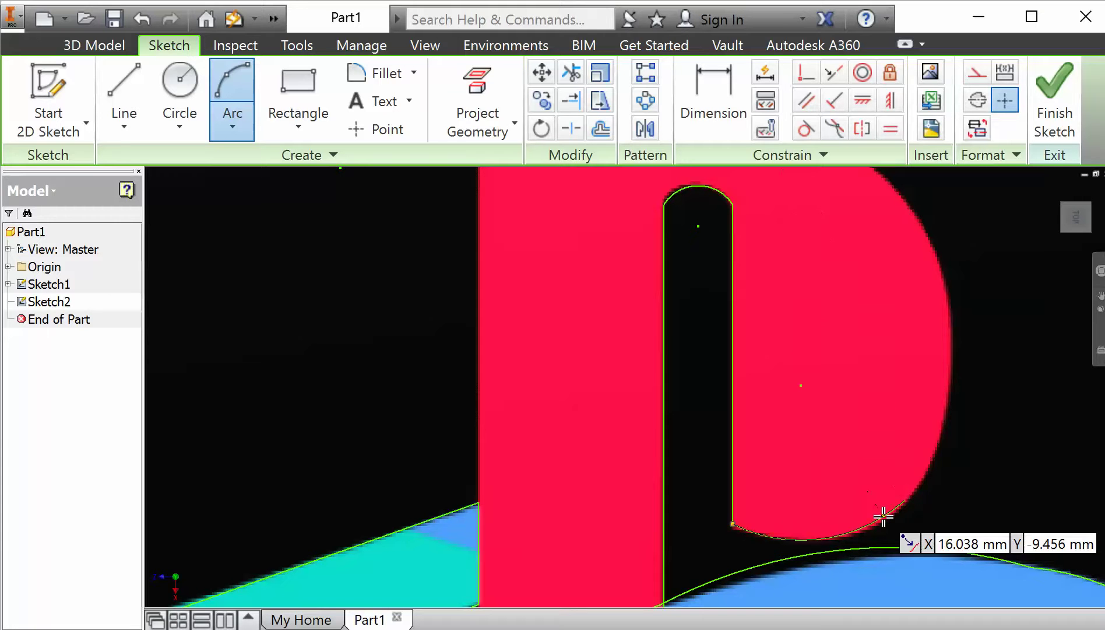
pyautogui.click(907, 500)
pyautogui.press('Escape')
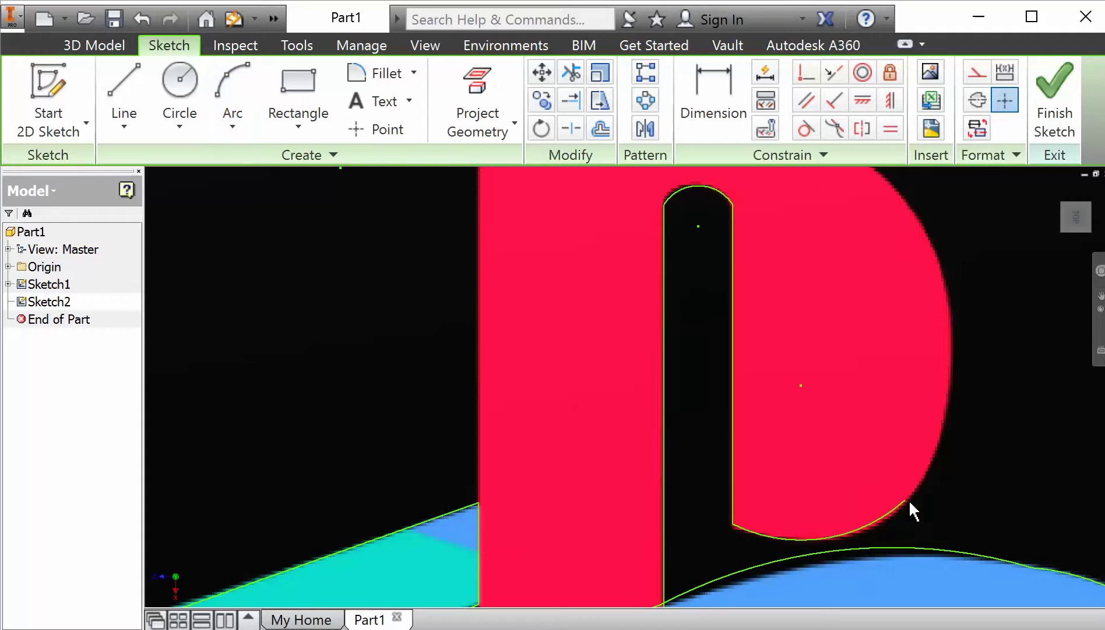
# Trace the bowl's outer side with a three-point arc spanning about 11.3 mm, starting at the bottom arc's end
pyautogui.click(232, 99)
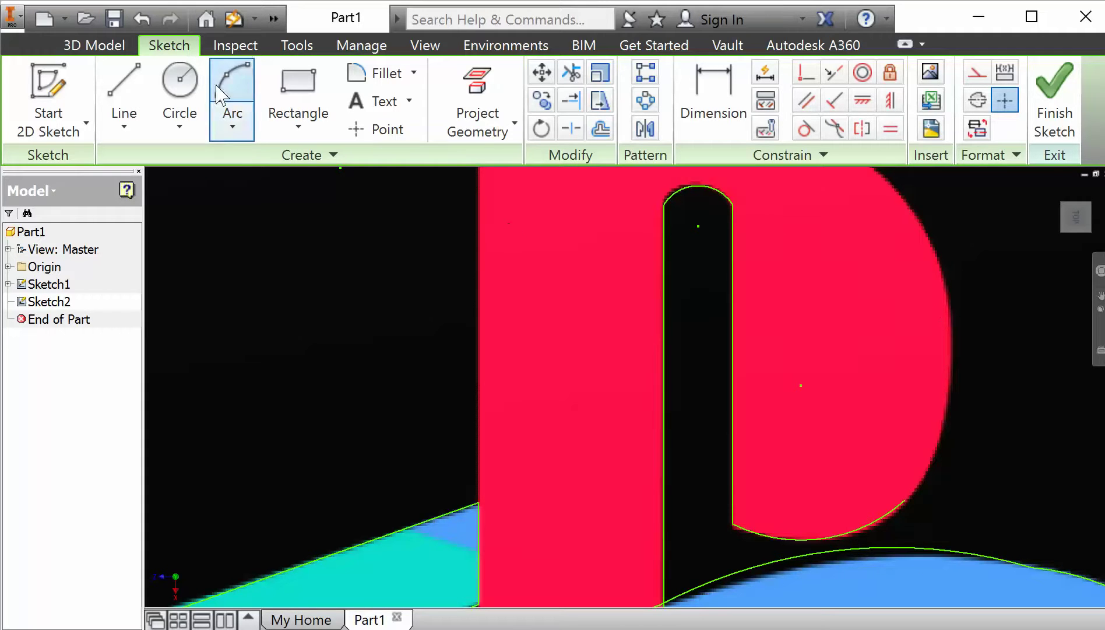
pyautogui.click(904, 500)
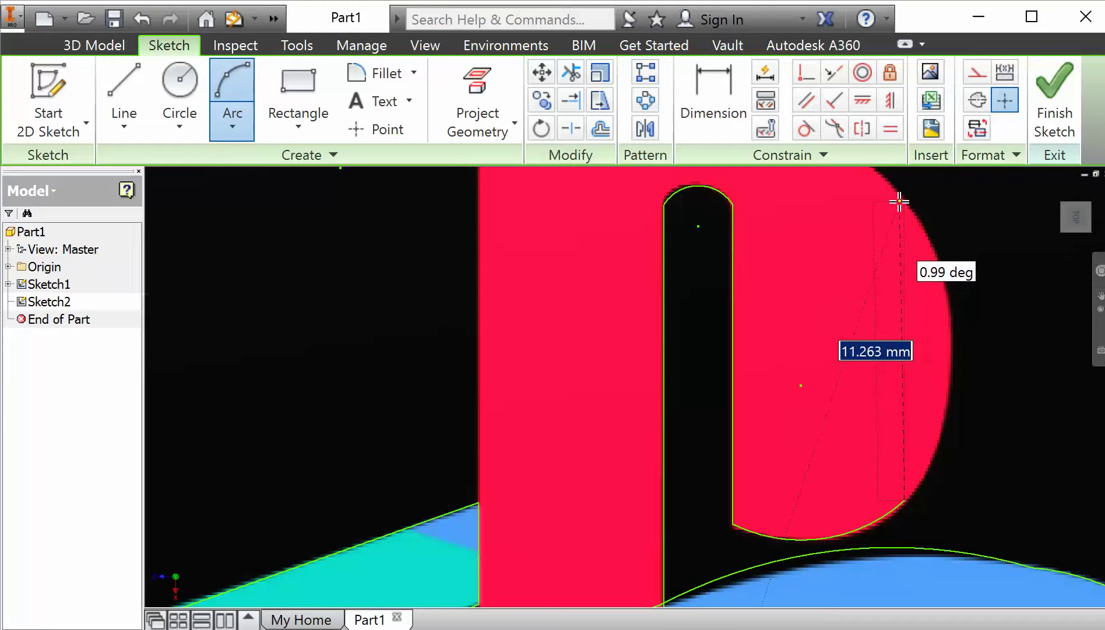
pyautogui.click(902, 201)
pyautogui.click(922, 234)
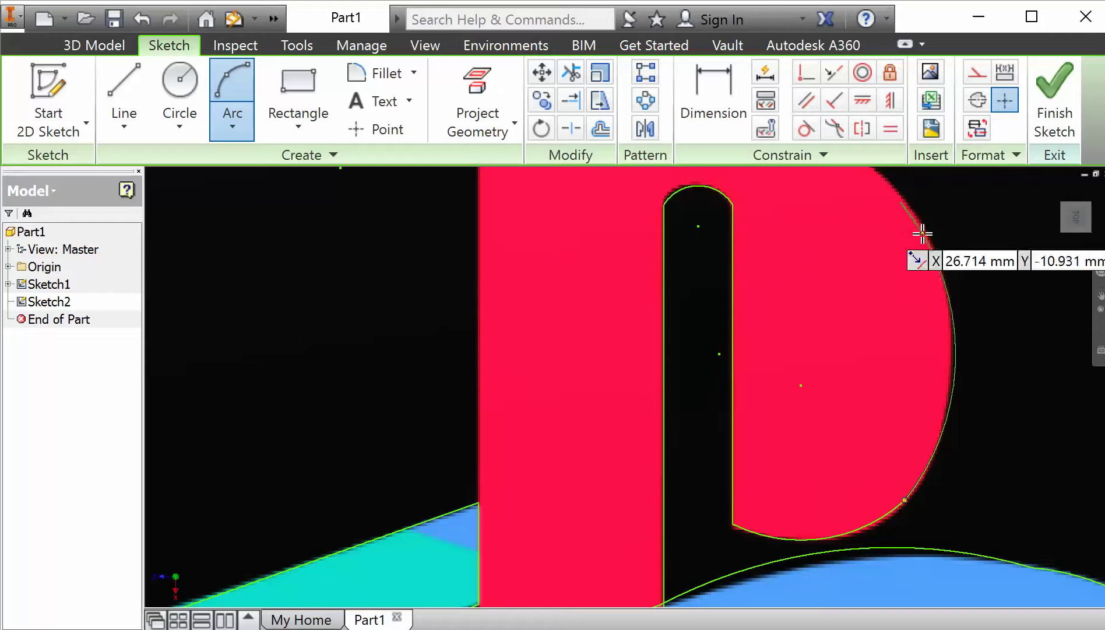
# Trace the bowl's upper curve with a three-point arc from the side arc's end to the start of the slanted top edge
pyautogui.click(1099, 295)
pyautogui.moveTo(1013, 252); pyautogui.dragTo(991, 496)
pyautogui.click(231, 84)
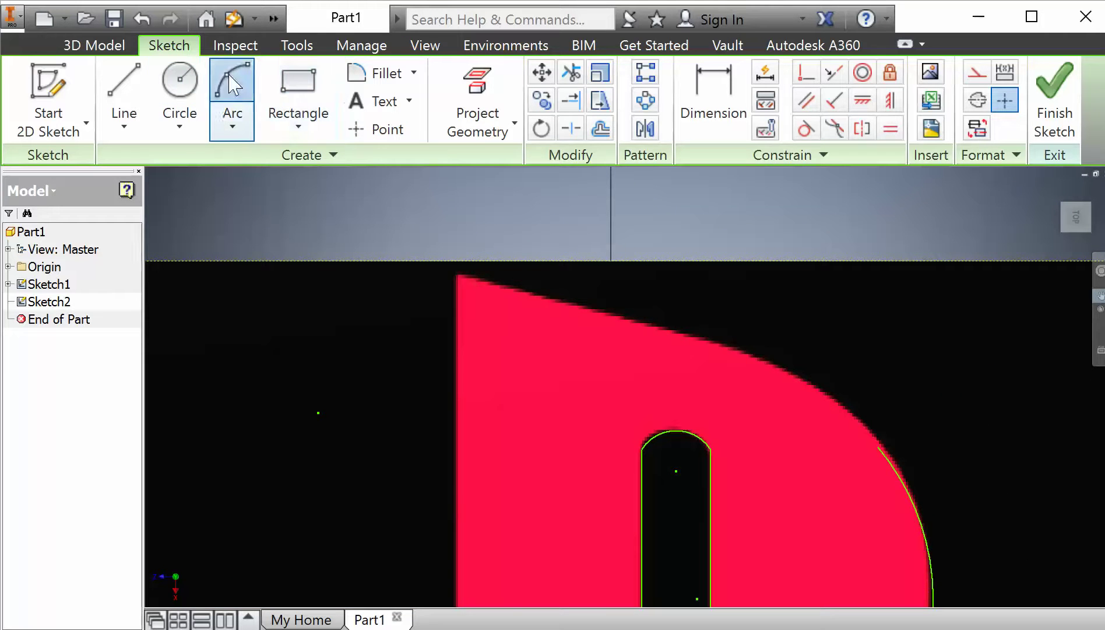
pyautogui.click(877, 449)
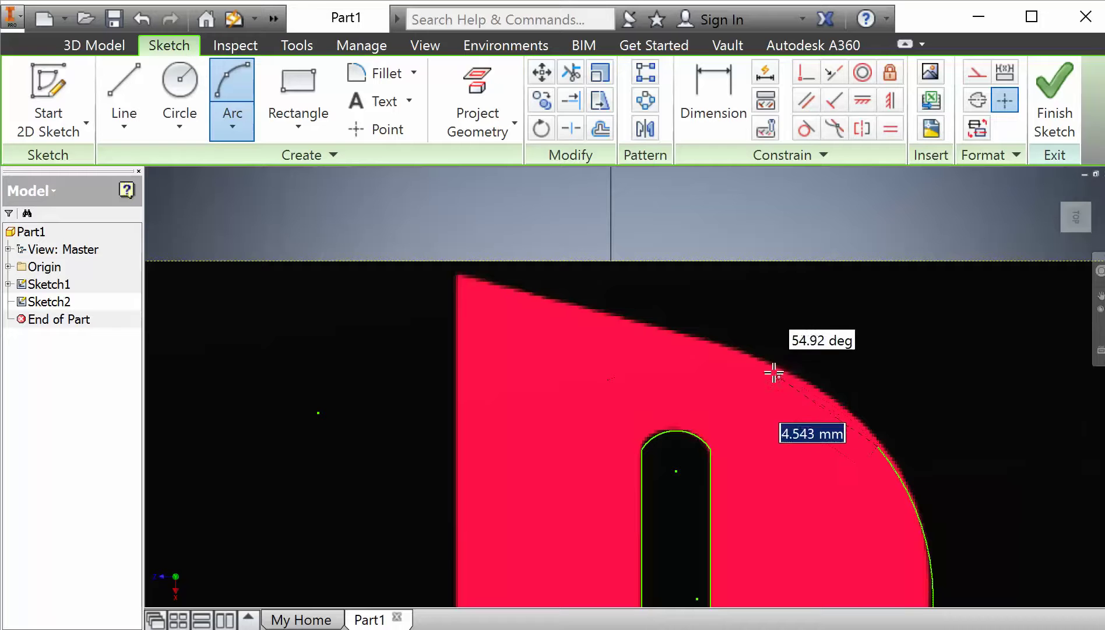
pyautogui.click(730, 352)
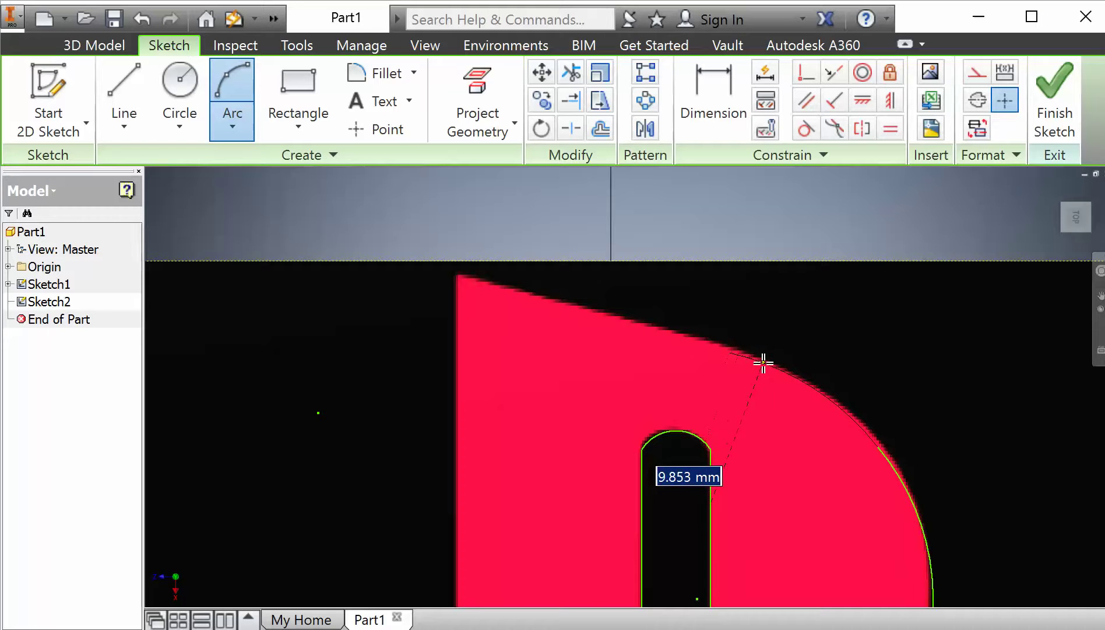
pyautogui.click(763, 363)
pyautogui.click(123, 87)
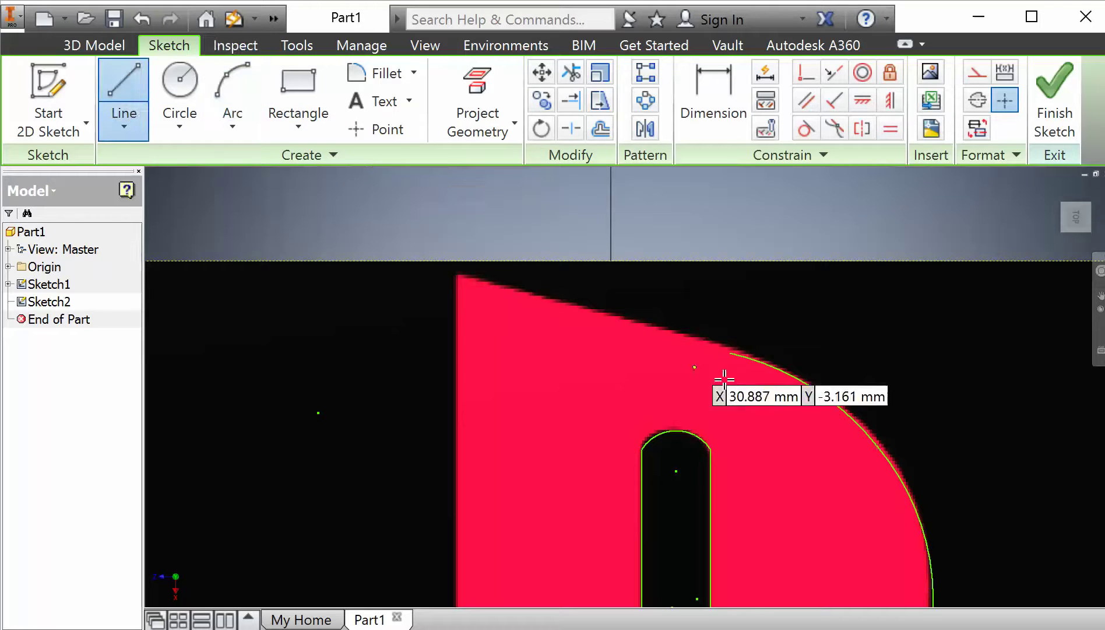
pyautogui.click(731, 352)
pyautogui.press('Escape')
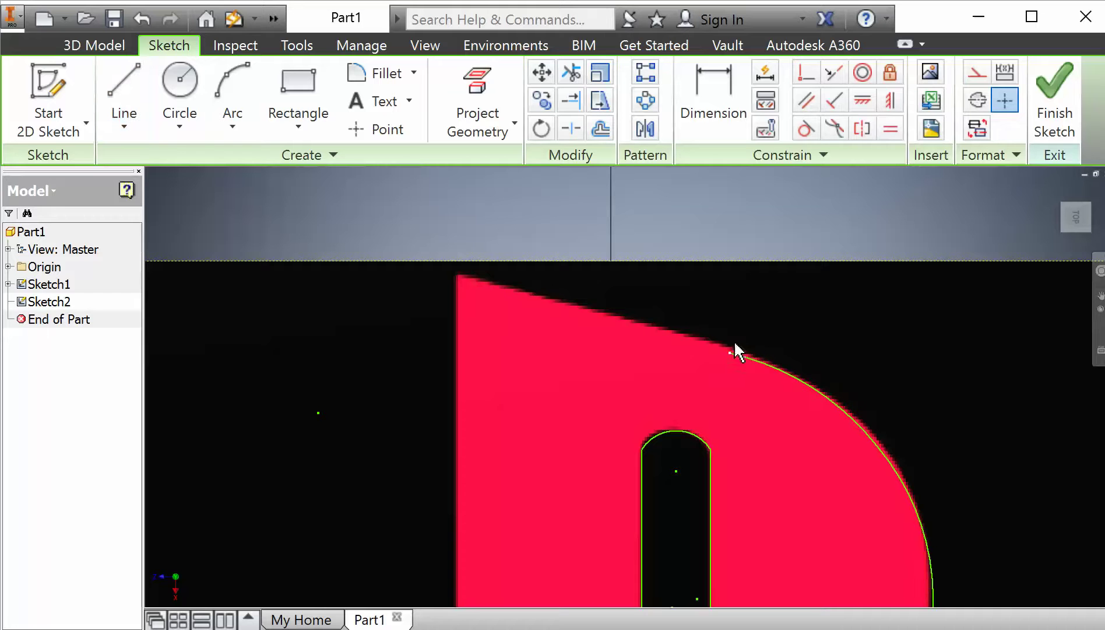
# Draw the P's slanted top edge as a line about 10.4 mm long from the upper bowl arc's end to the stem's upper corner
pyautogui.press('l')
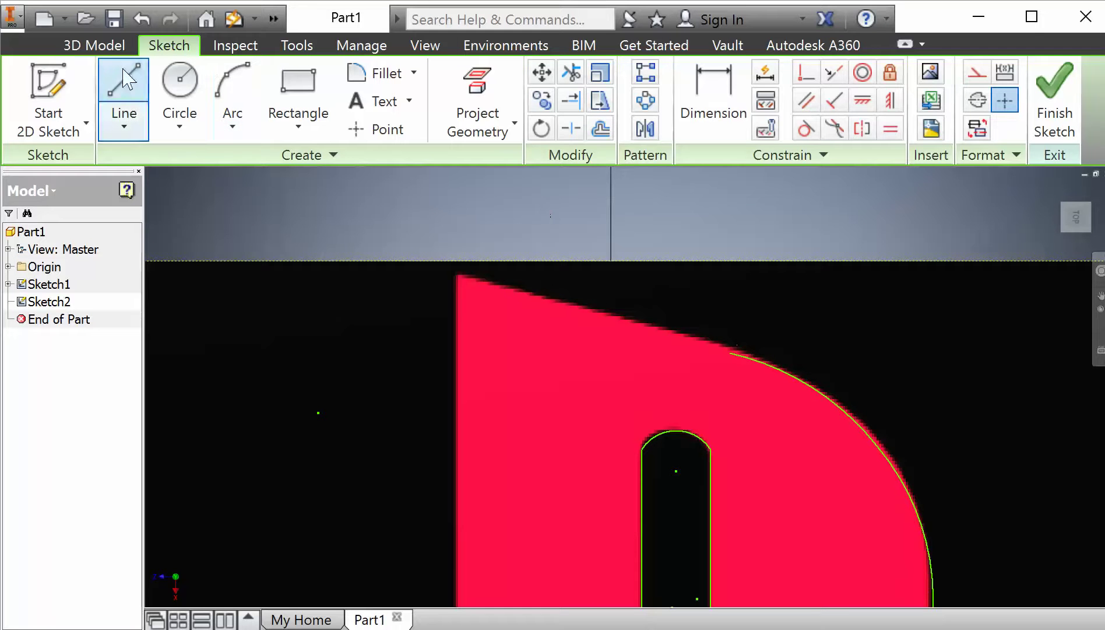
pyautogui.click(731, 350)
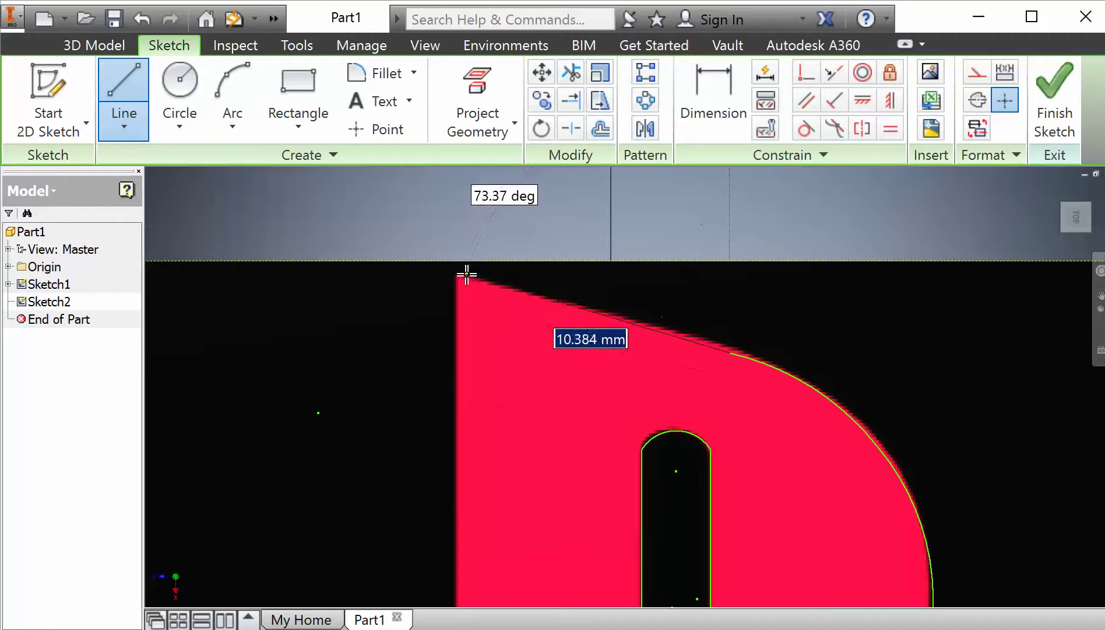
pyautogui.click(456, 272)
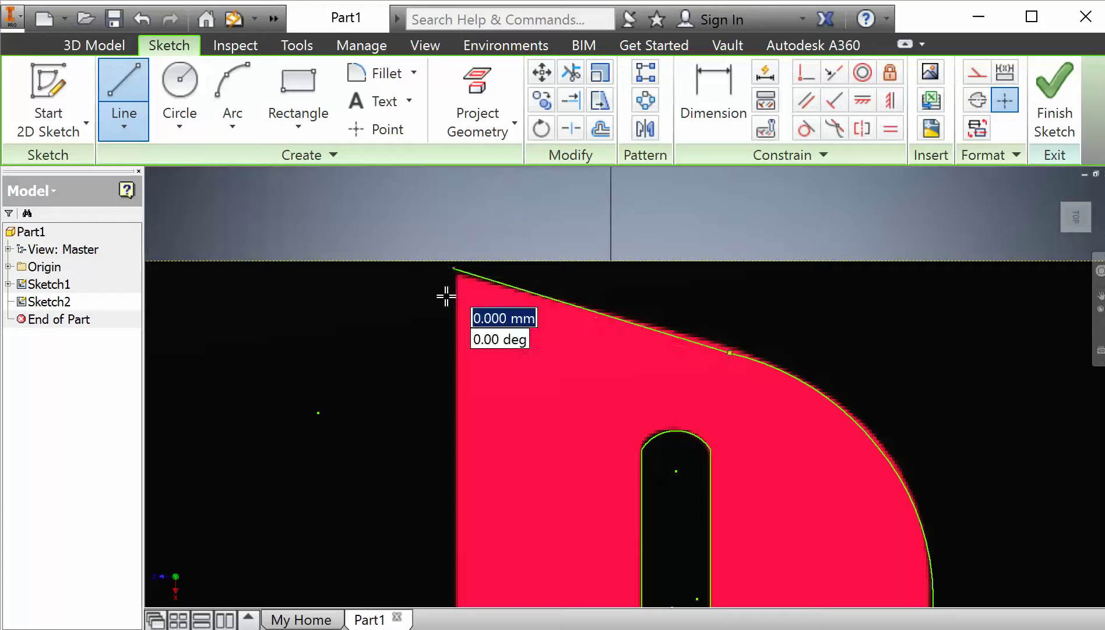
pyautogui.press('Escape')
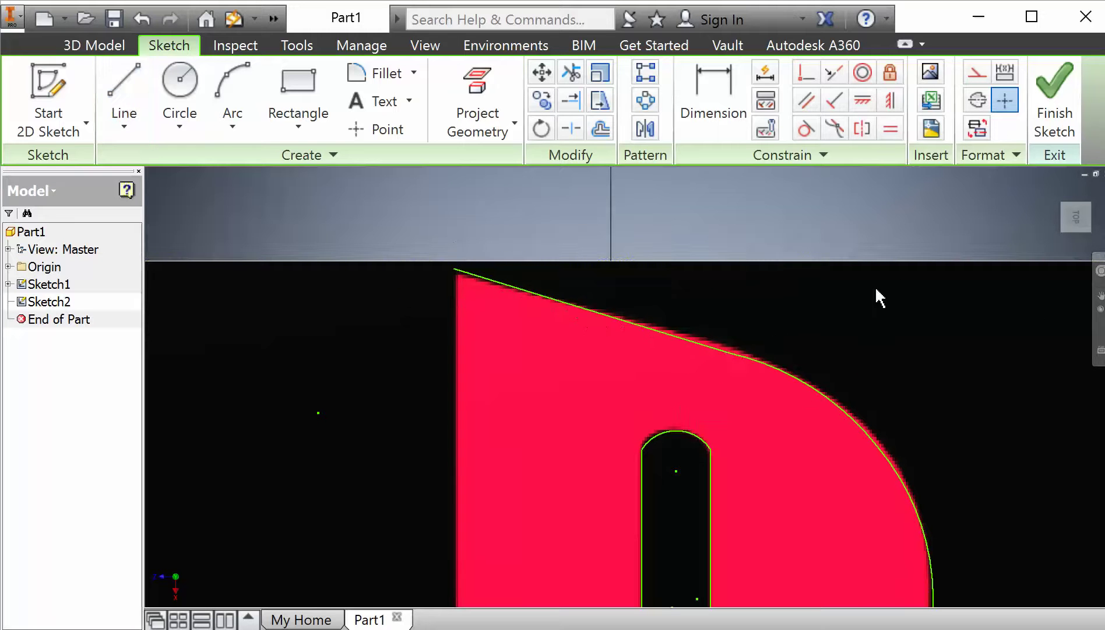
# Close the P outline with a vertical line along the stem's outer edge, from the slanted edge's end to the foot's corner, and finish the sketch
pyautogui.scroll(-1, 748, 364)
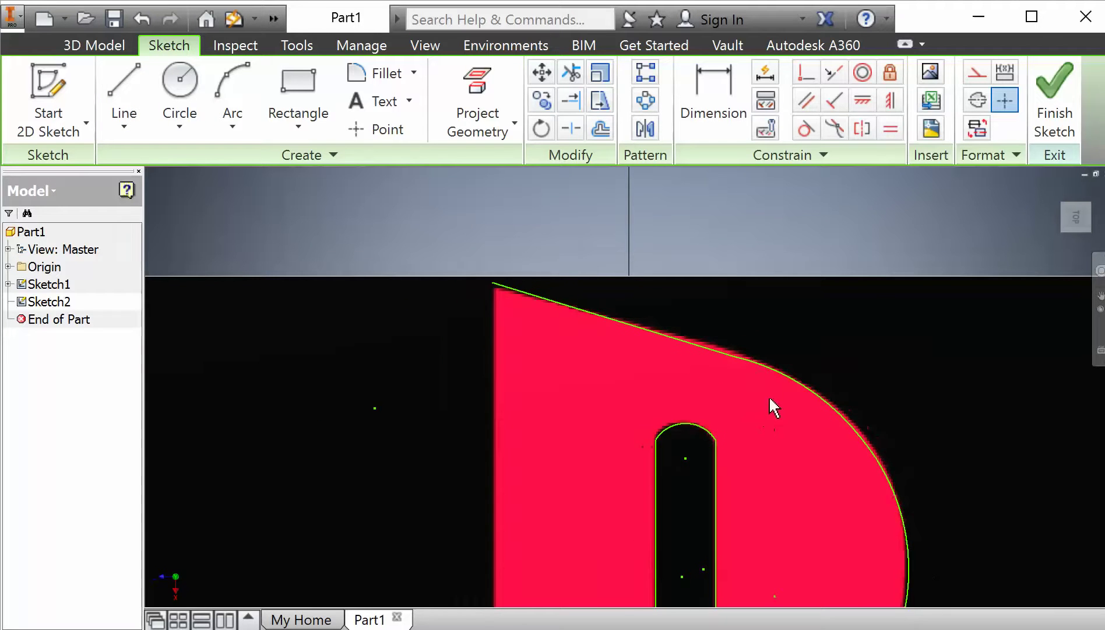
pyautogui.scroll(-1, 764, 380)
pyautogui.scroll(-2, 761, 373)
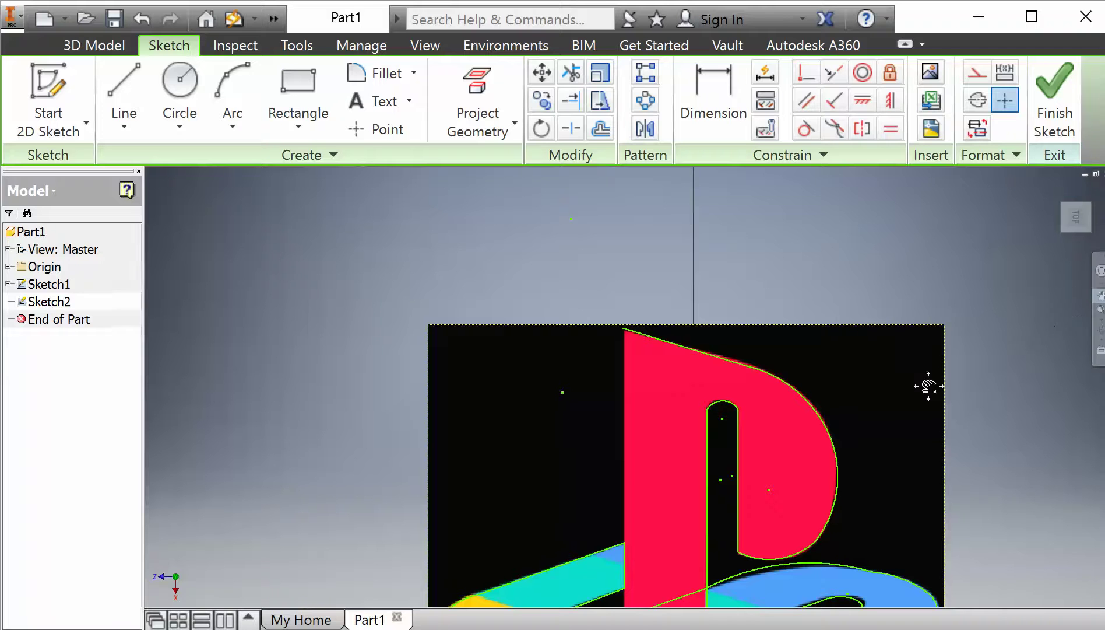
pyautogui.moveTo(929, 386); pyautogui.dragTo(881, 274)
pyautogui.click(123, 99)
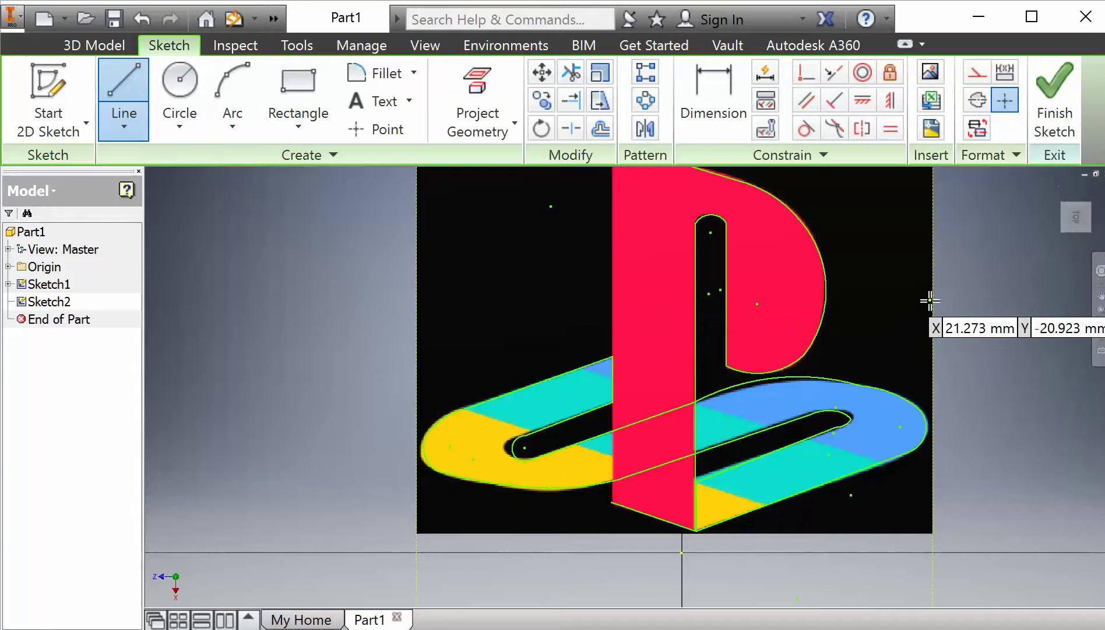
pyautogui.scroll(-1, 916, 300)
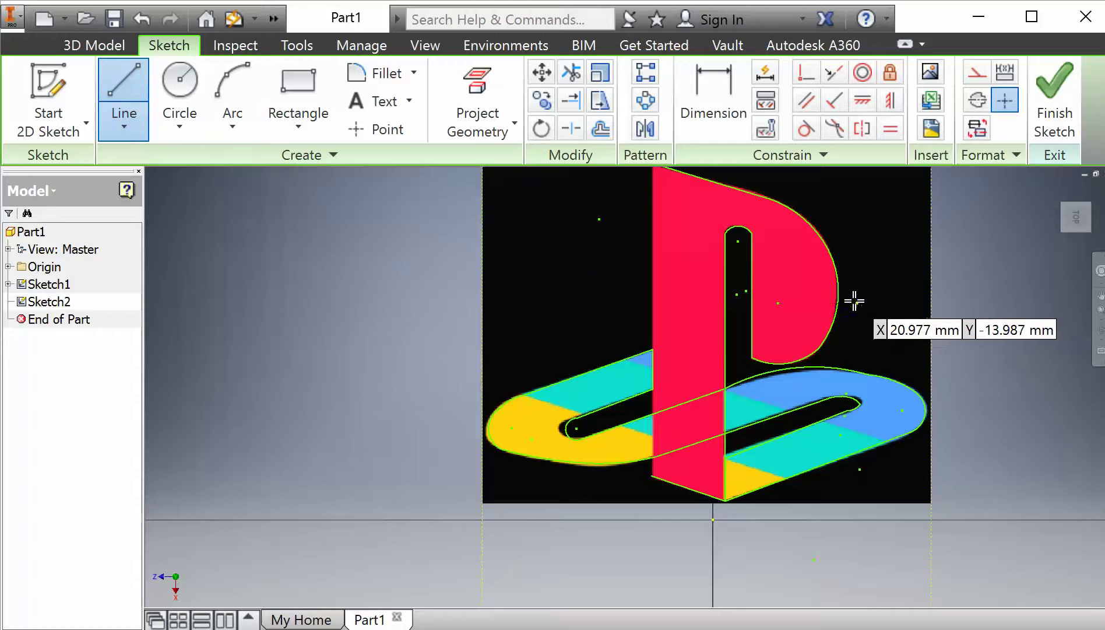
pyautogui.scroll(-1, 855, 298)
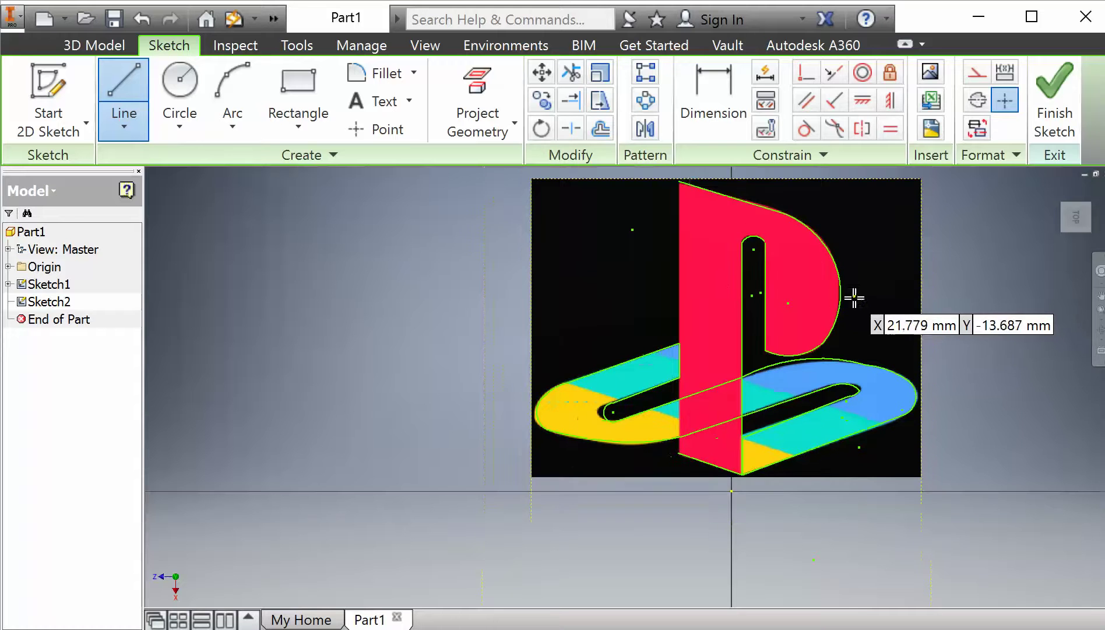
pyautogui.click(676, 182)
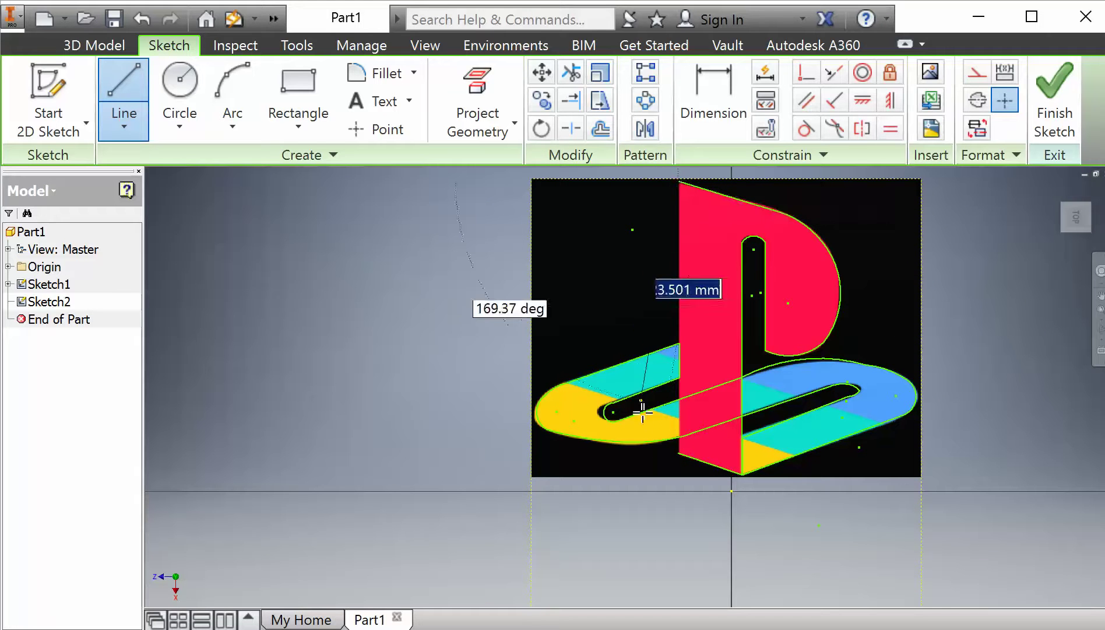
pyautogui.doubleClick(677, 452)
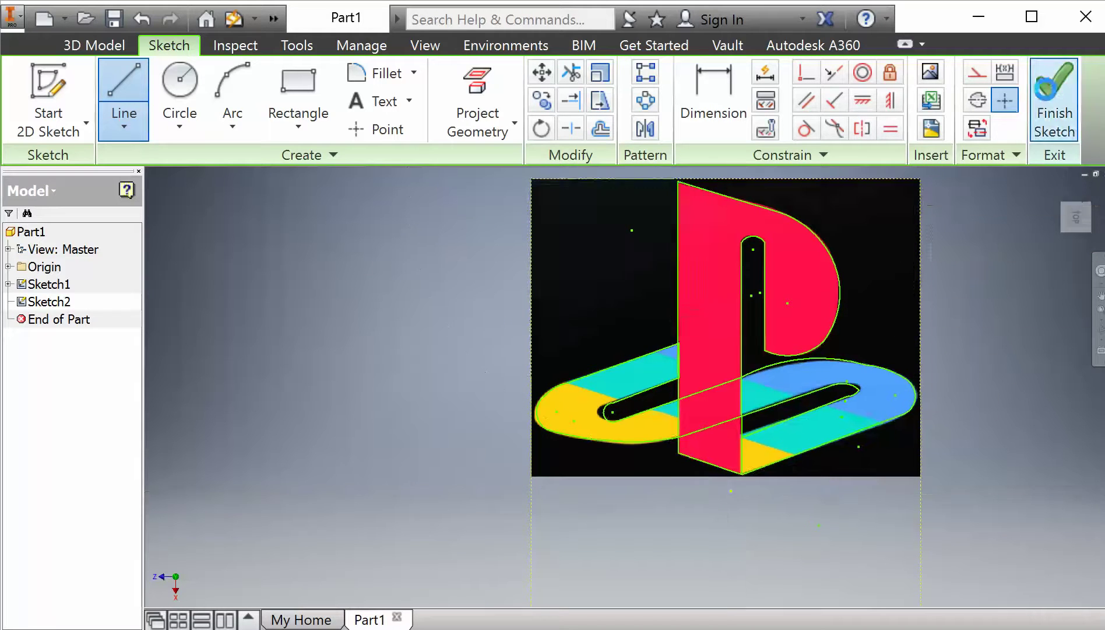
pyautogui.click(1054, 96)
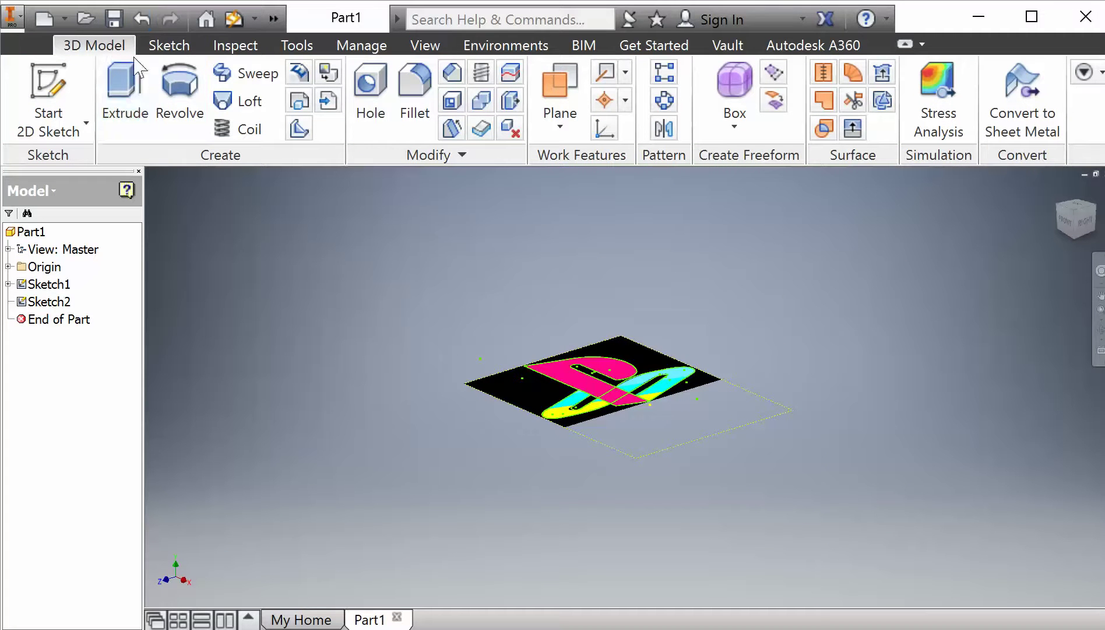
# Extrude the S-shaped base profile by 2 mm as a new solid
pyautogui.click(126, 84)
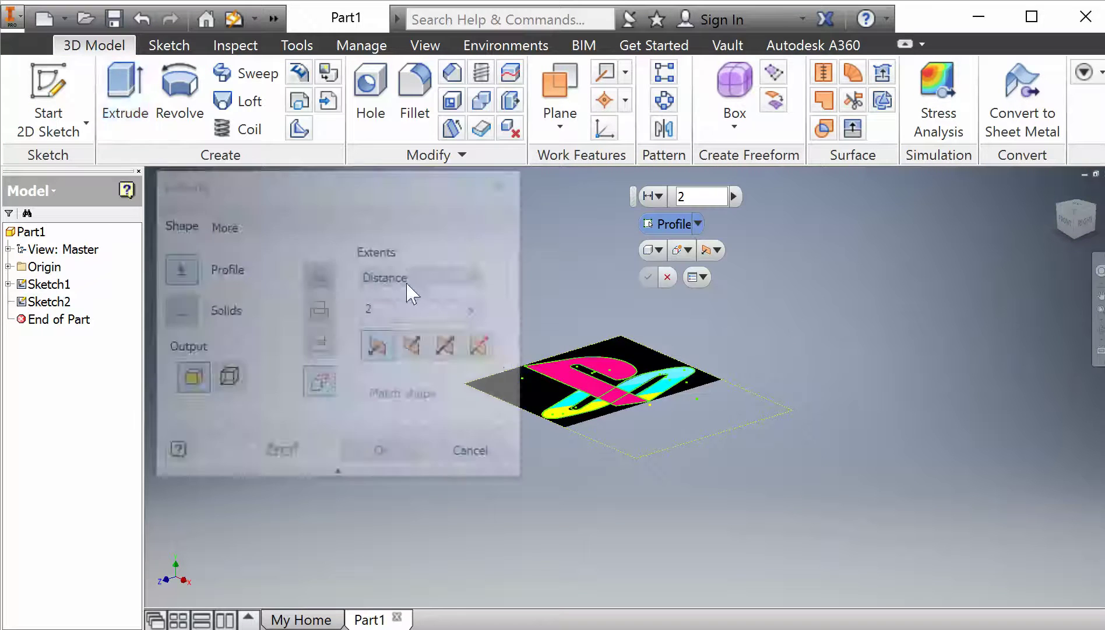
pyautogui.click(559, 416)
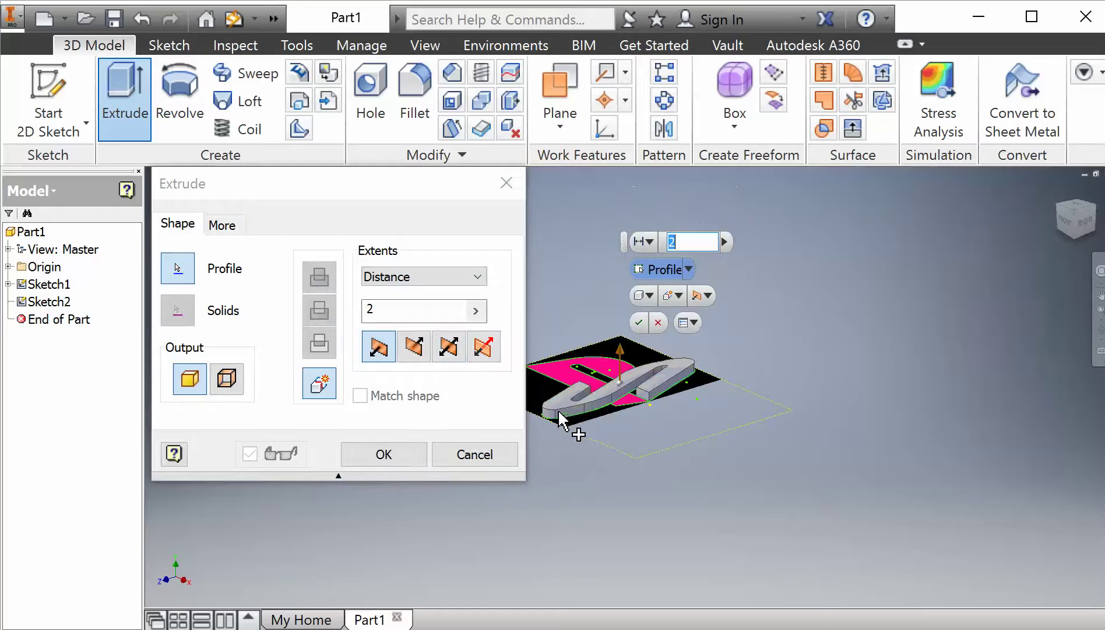
pyautogui.click(385, 454)
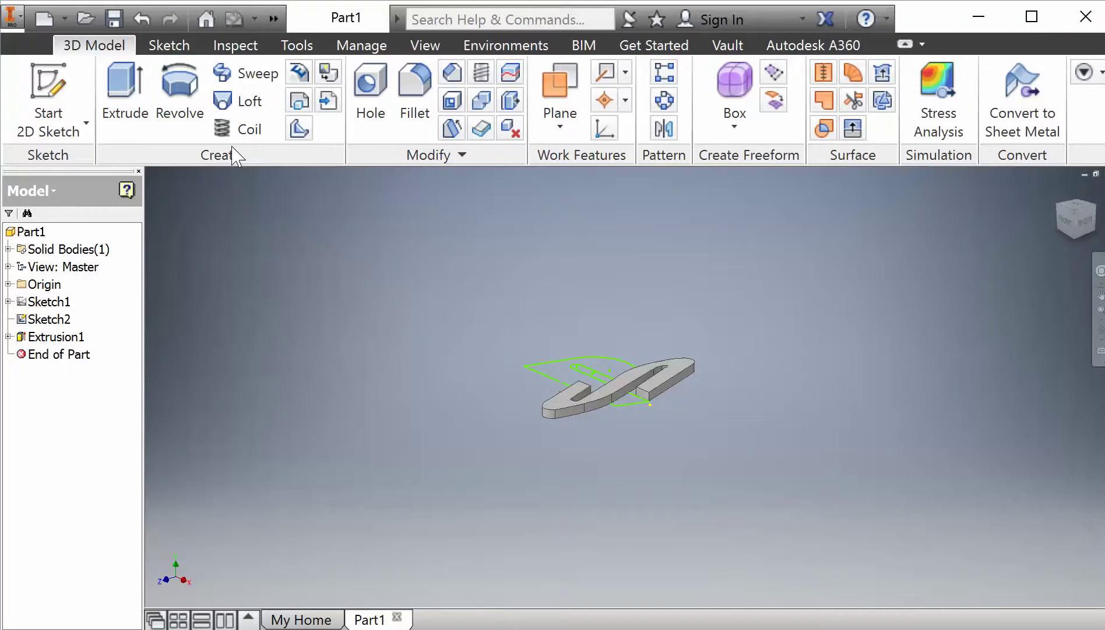
# Try to extrude the P profile 2.5 mm as a cut, and undo that extrusion
pyautogui.click(125, 83)
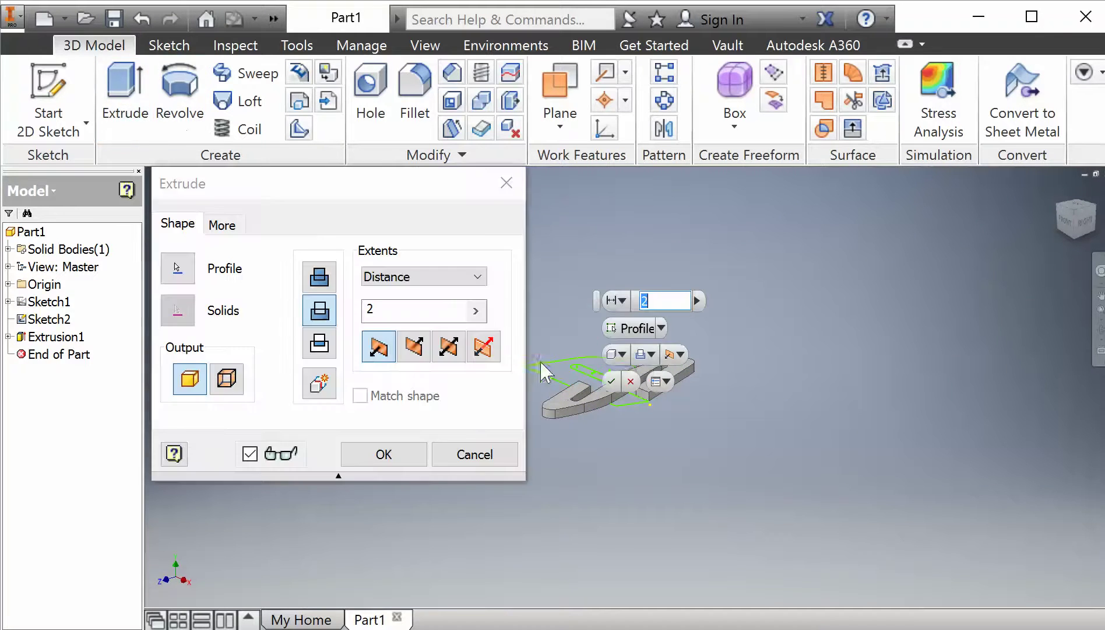
pyautogui.click(661, 301)
pyautogui.write('.5')
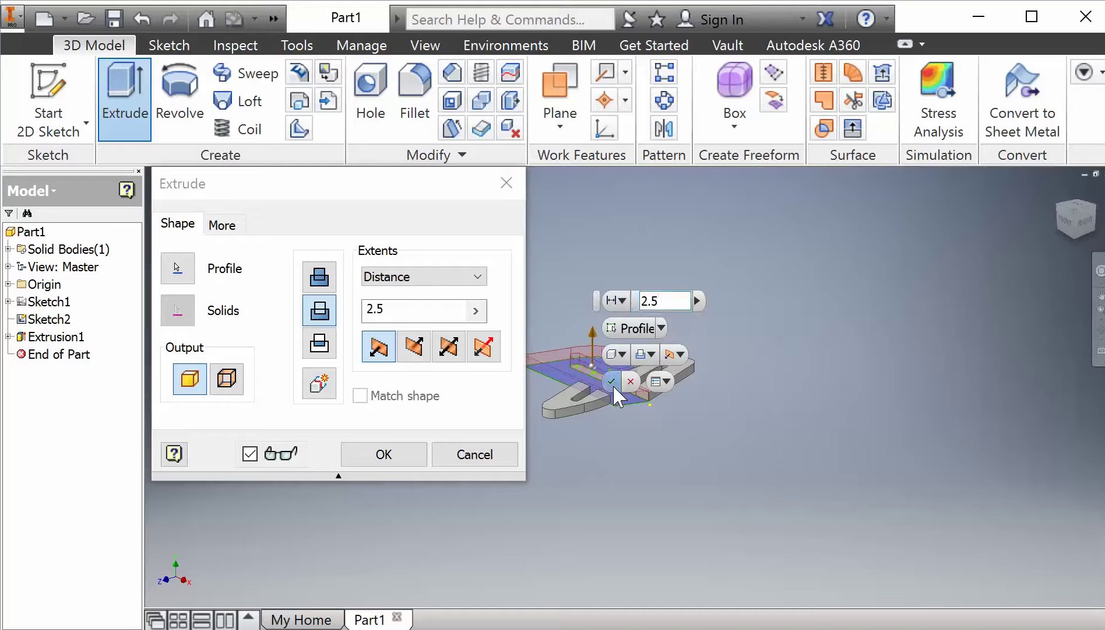
pyautogui.click(612, 382)
pyautogui.hotkey('ctrl', 'z')
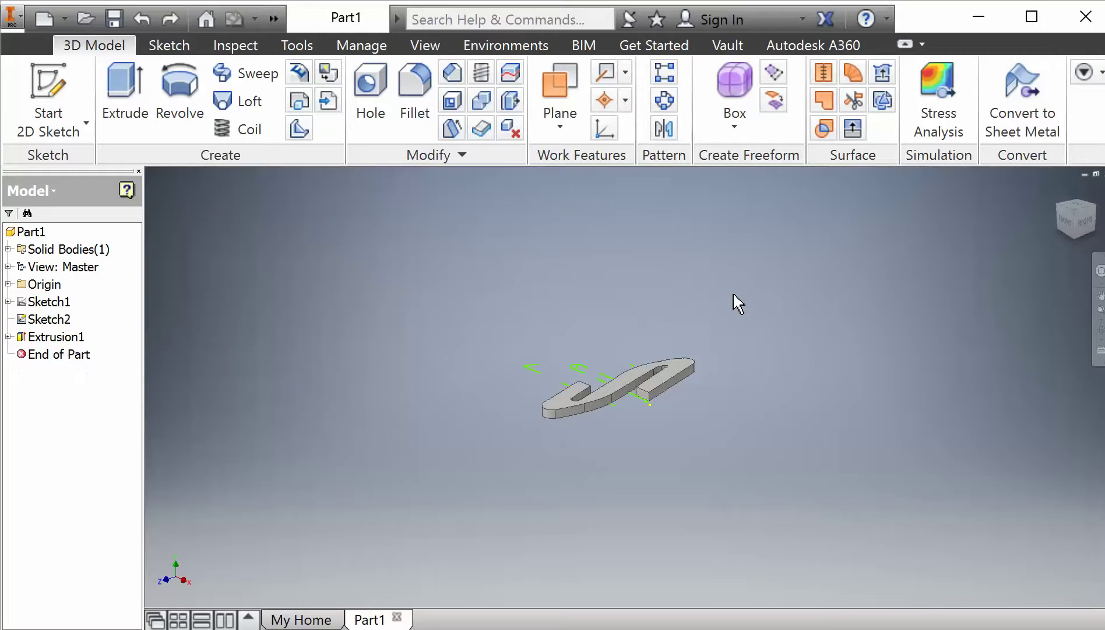
# Extrude the P profile by 2.5 mm, joining it to the S-shaped base
pyautogui.press('e')
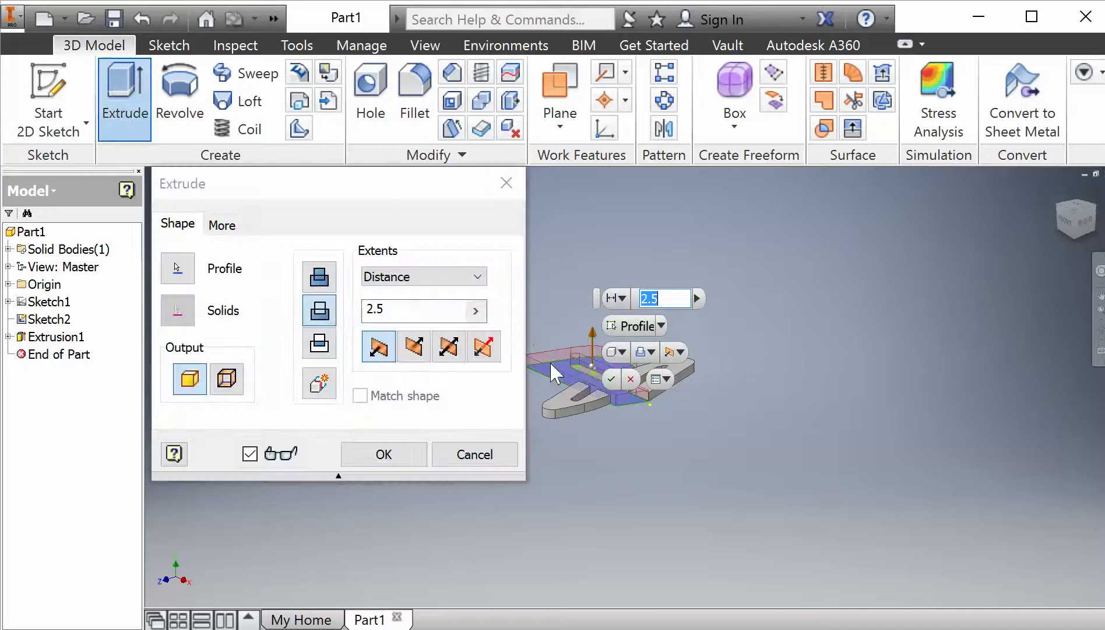
pyautogui.click(333, 279)
pyautogui.click(380, 455)
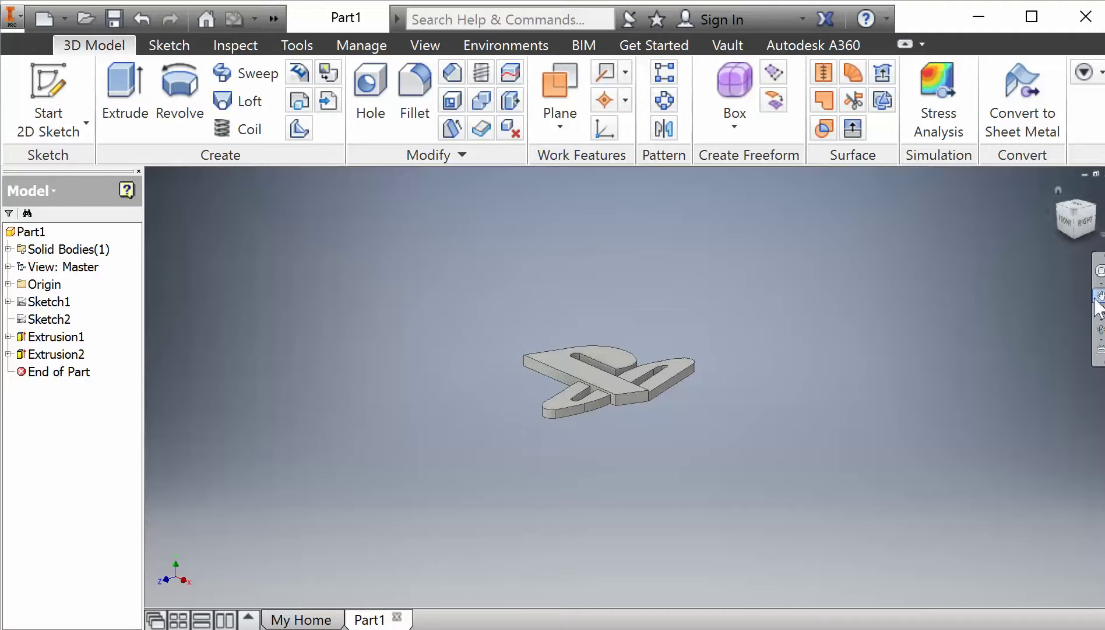
pyautogui.scroll(2, 840, 345)
pyautogui.scroll(-4, 845, 376)
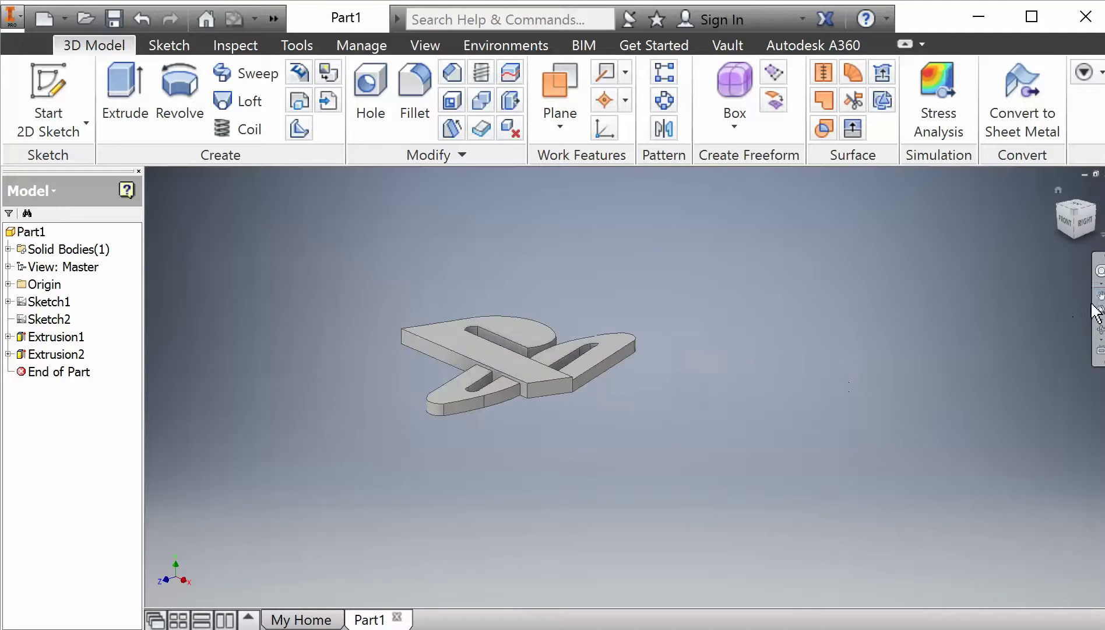
pyautogui.moveTo(753, 322); pyautogui.dragTo(688, 311)
pyautogui.moveTo(487, 254); pyautogui.dragTo(549, 264)
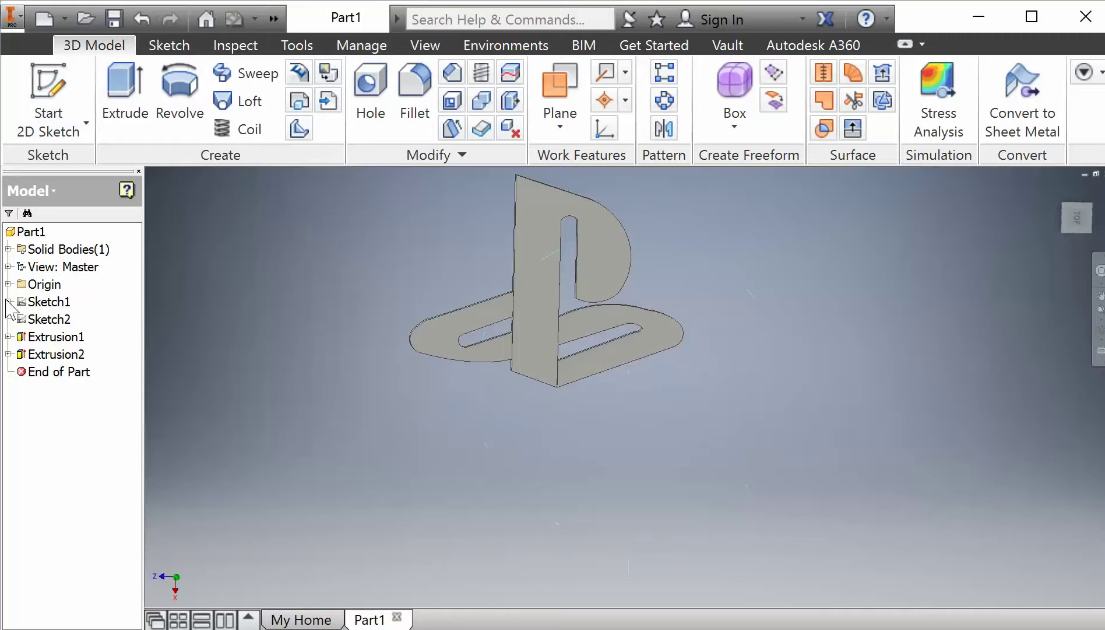
# Turn the visibility of Image1 in the first sketch off and back on
pyautogui.click(47, 319)
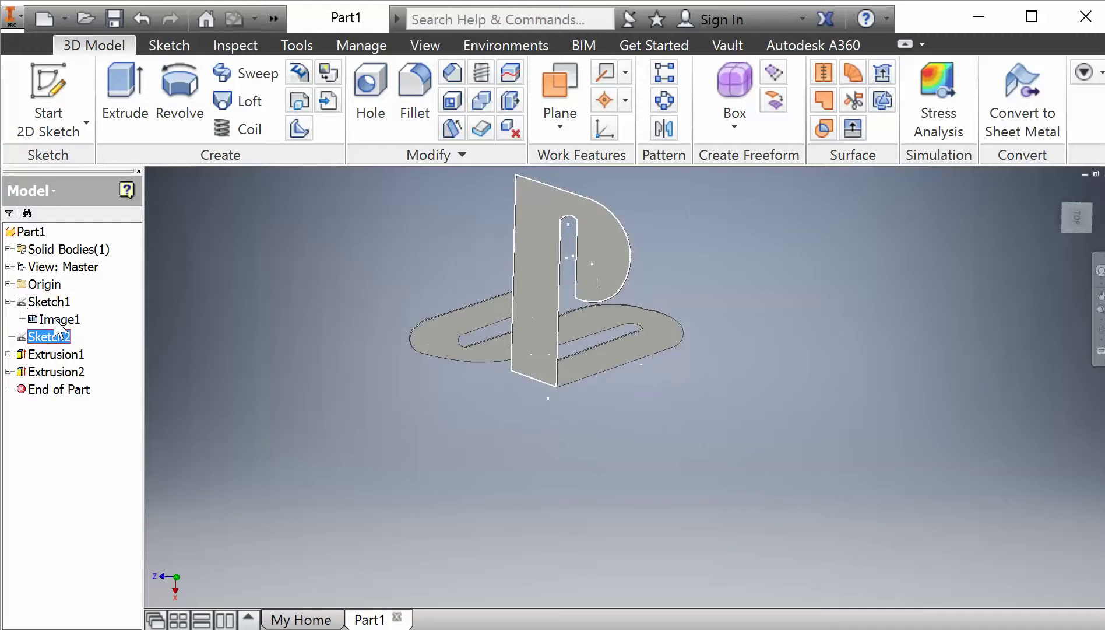
pyautogui.click(55, 320)
pyautogui.rightClick(54, 318)
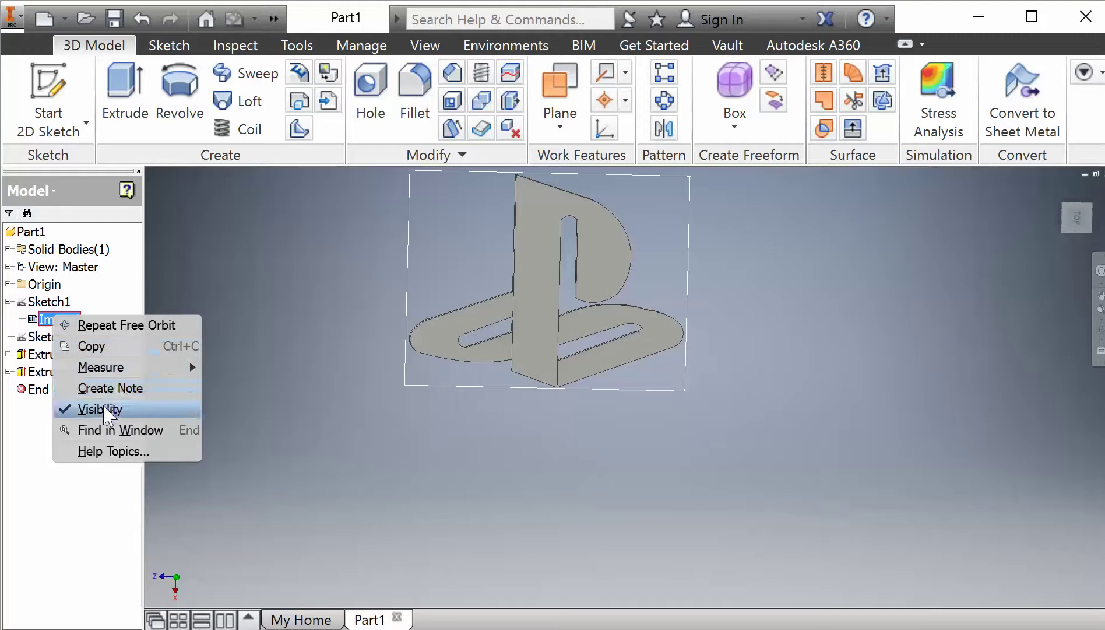
pyautogui.click(106, 410)
pyautogui.click(58, 319)
pyautogui.rightClick(58, 317)
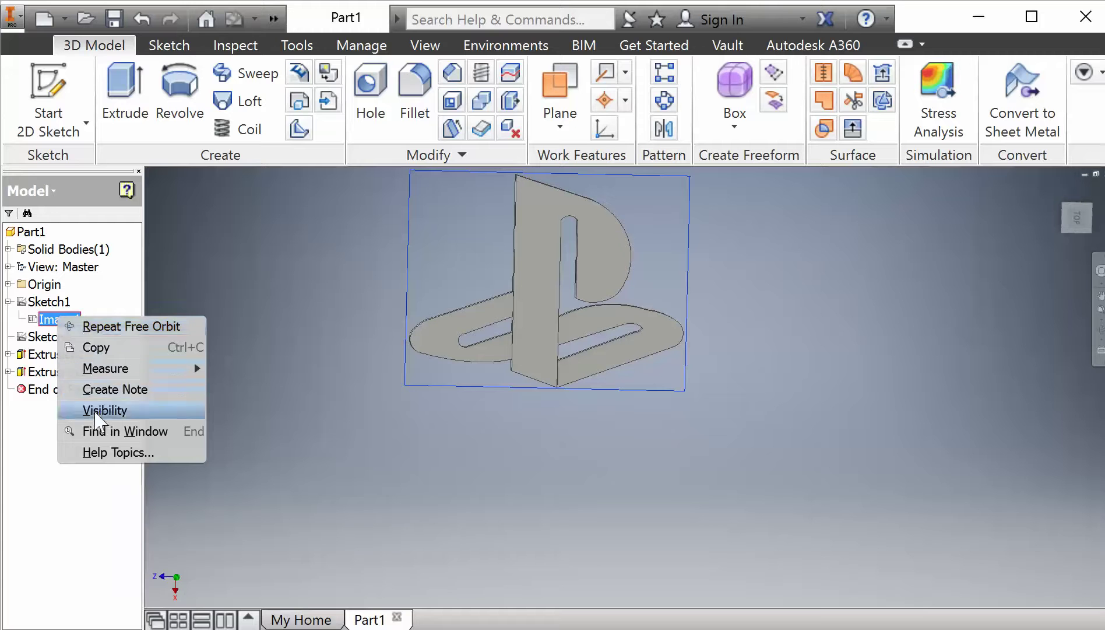
pyautogui.click(100, 411)
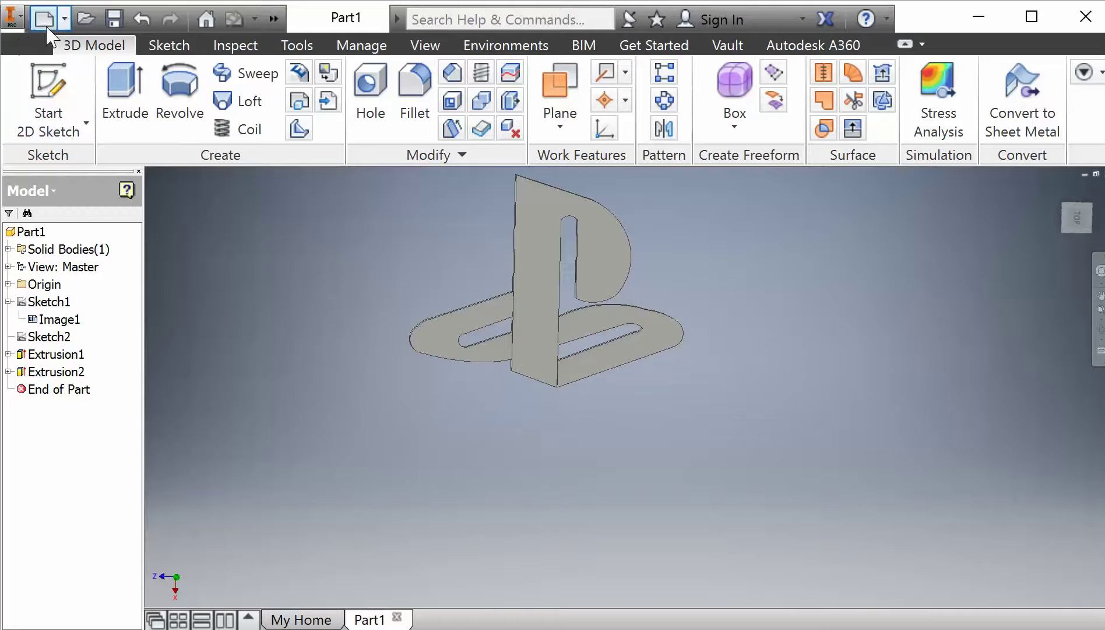
# Export the part in CAD format as an STL file named PS Logo in the Autodesk Work folder
pyautogui.click(11, 19)
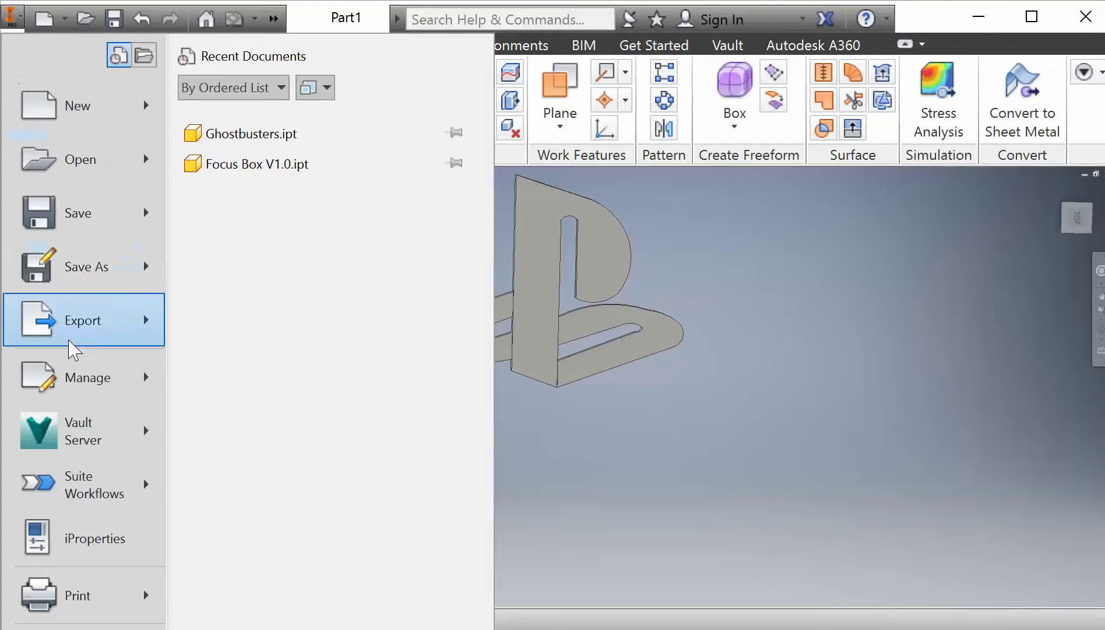
pyautogui.moveTo(87, 326)
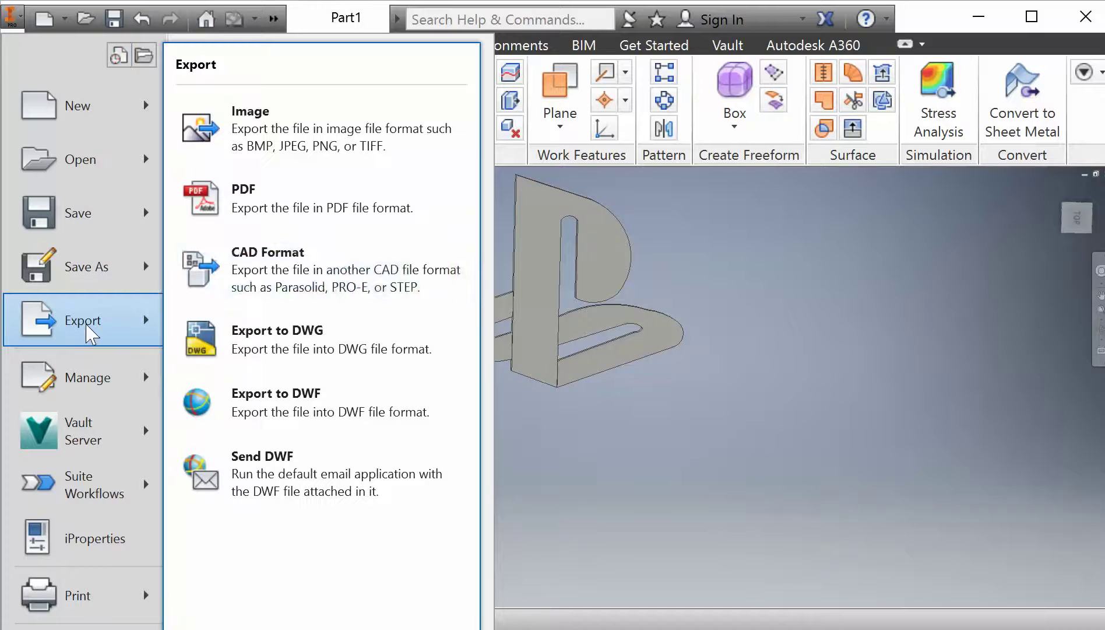
pyautogui.click(262, 263)
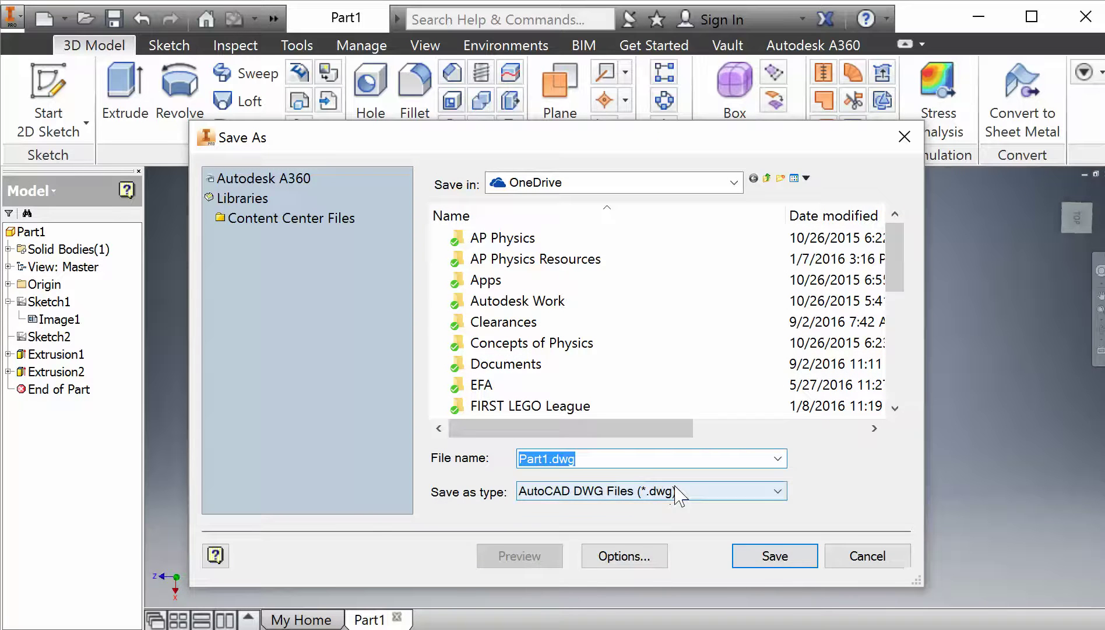
pyautogui.click(678, 490)
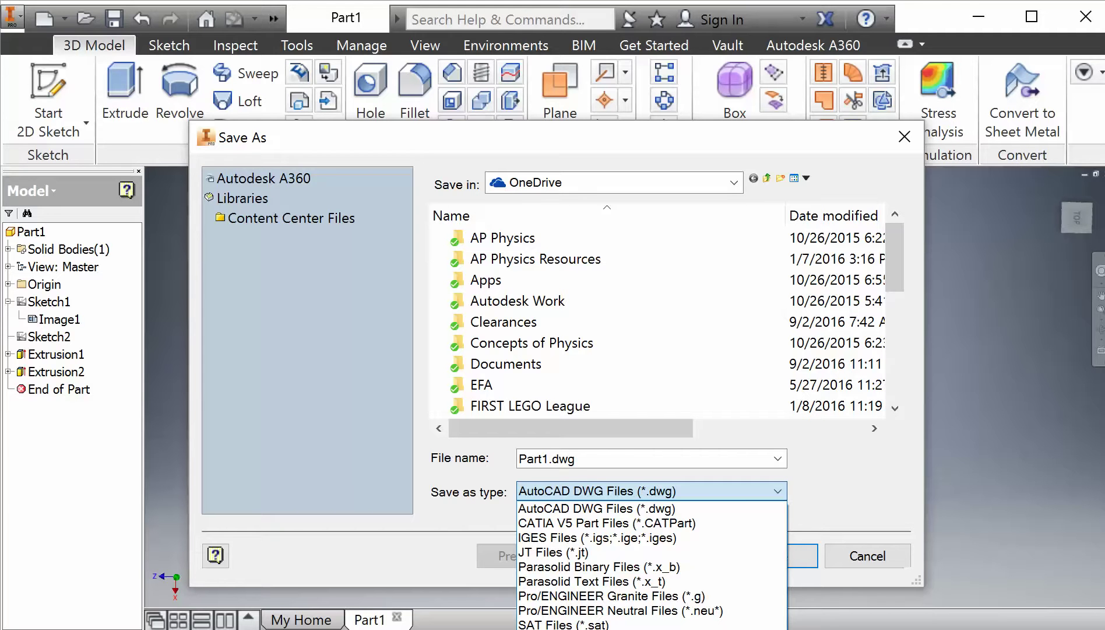
pyautogui.click(569, 629)
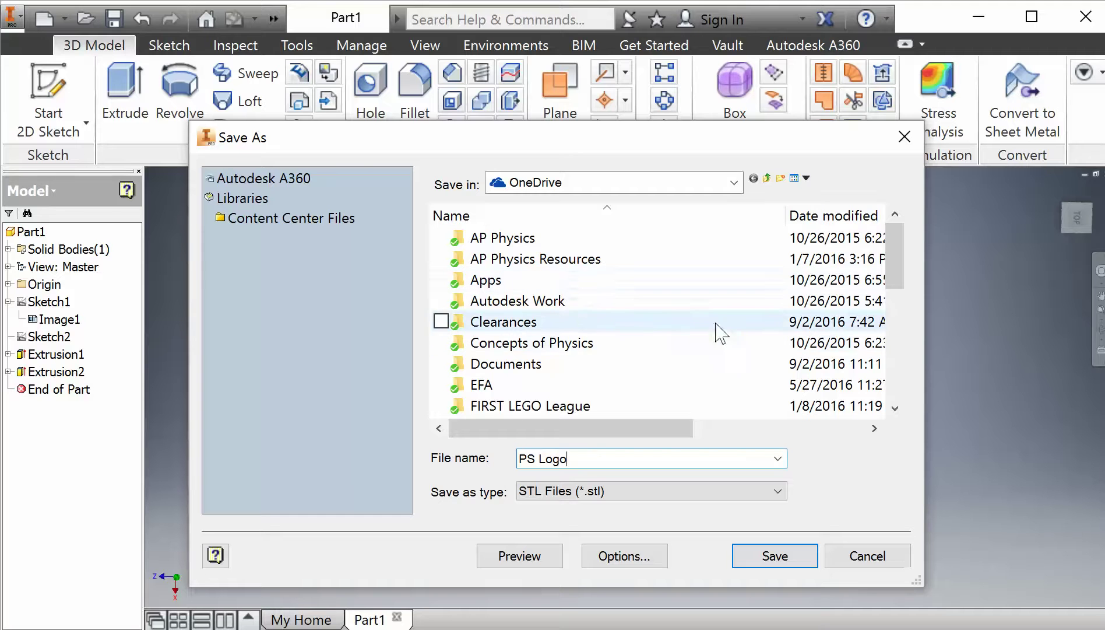
pyautogui.doubleClick(546, 302)
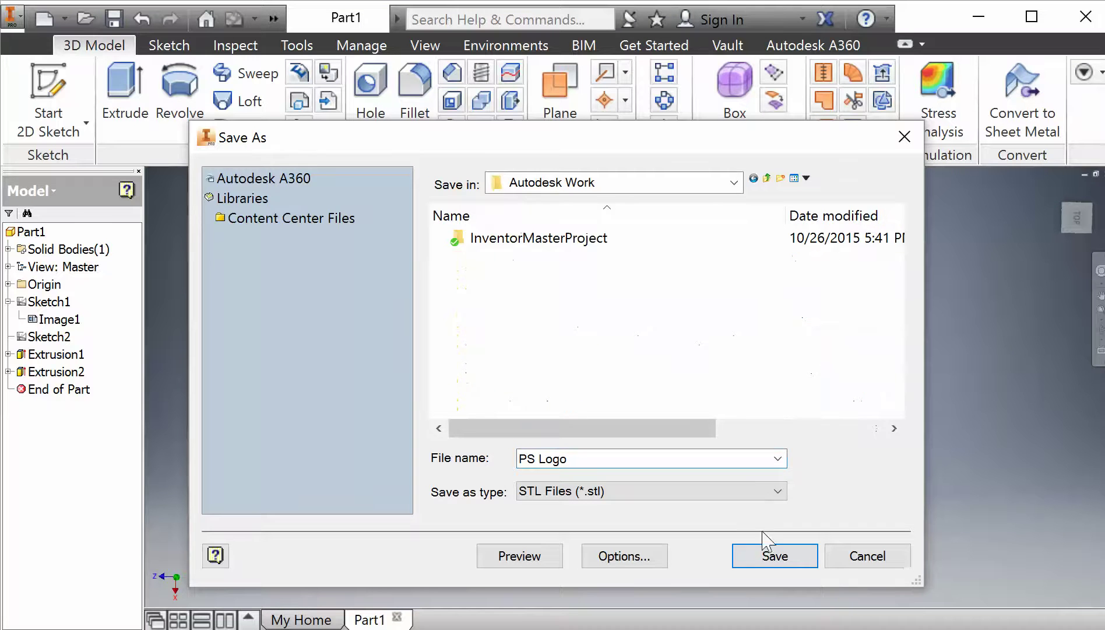
pyautogui.click(775, 557)
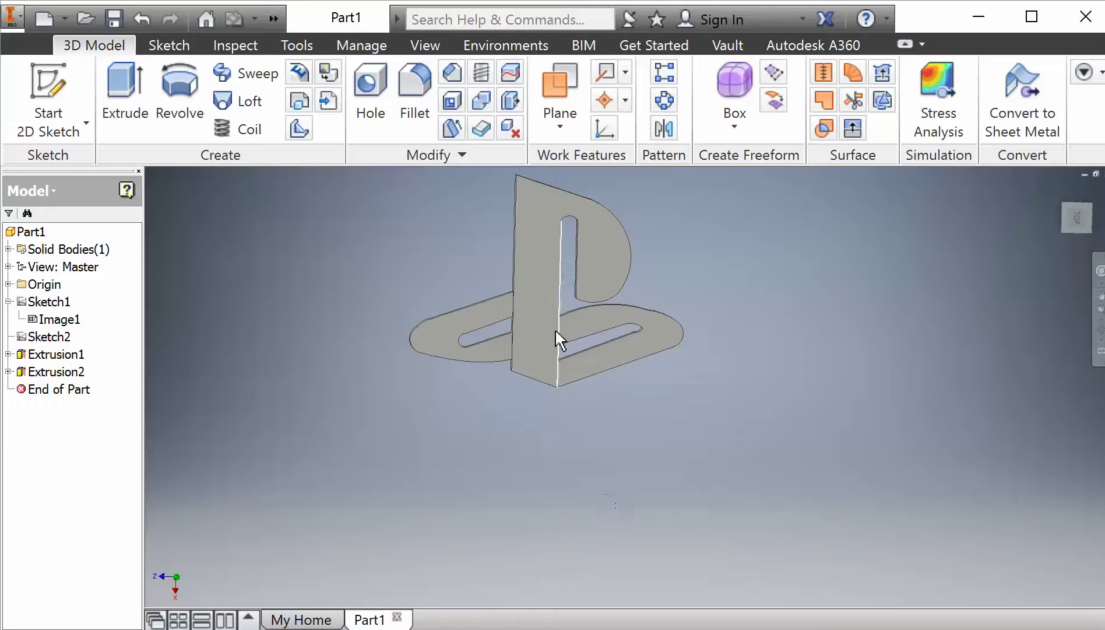